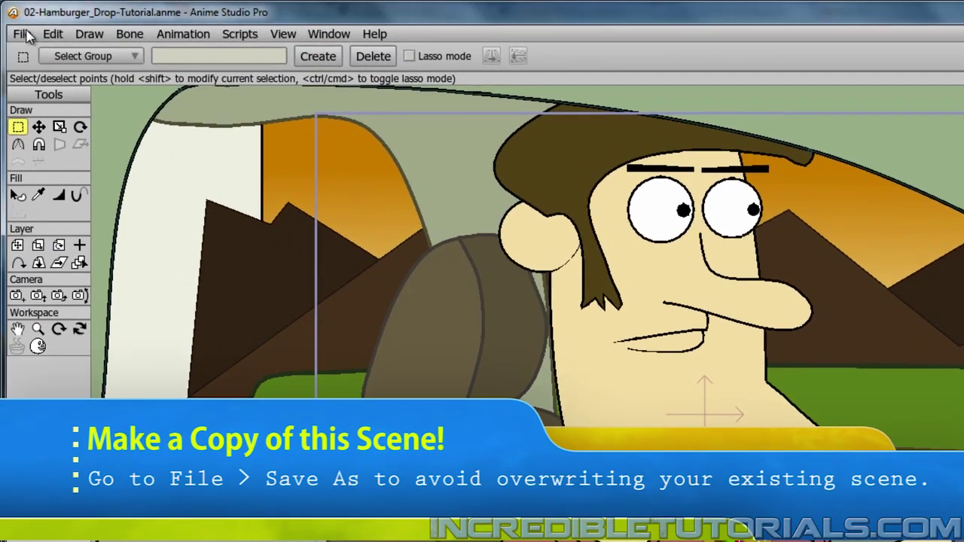
# Save the hamburger drop scene as a separate copy so the existing project is not overwritten
pyautogui.click(21, 34)
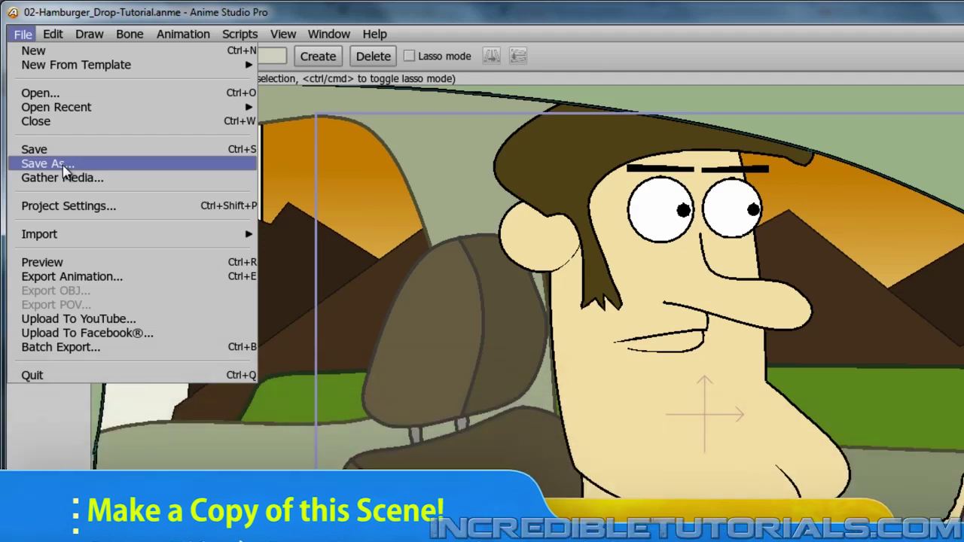
pyautogui.click(589, 61)
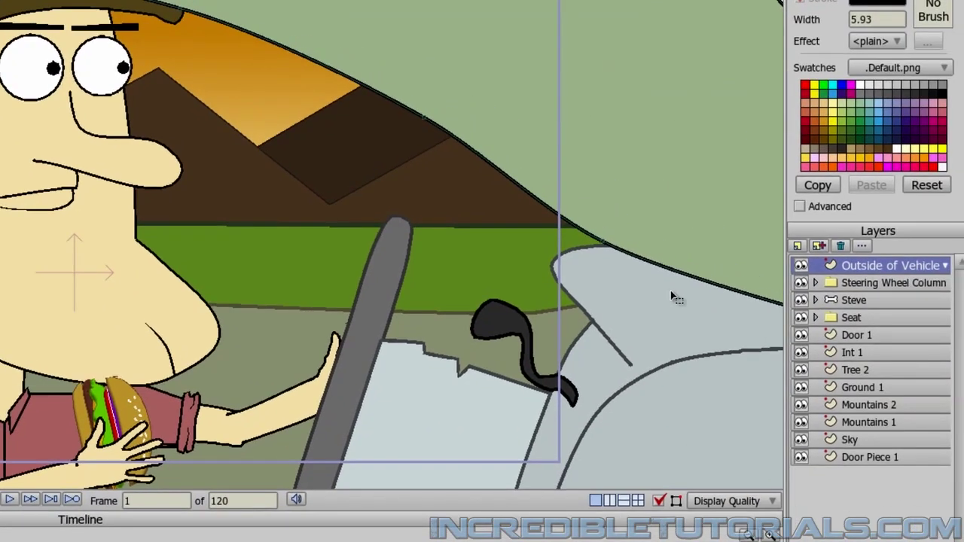
# Clear all animation from the Steve layer, including its sub-layers
pyautogui.click(874, 302)
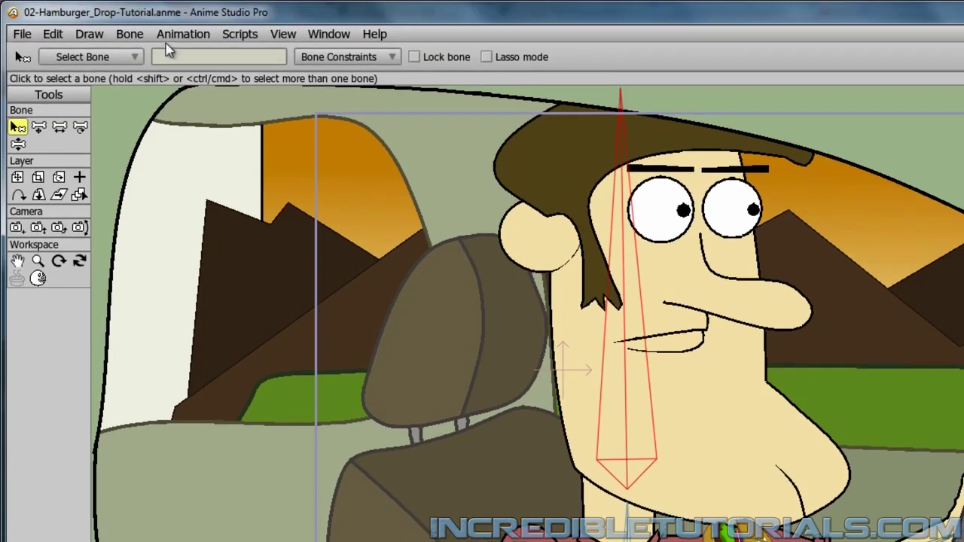
pyautogui.click(169, 37)
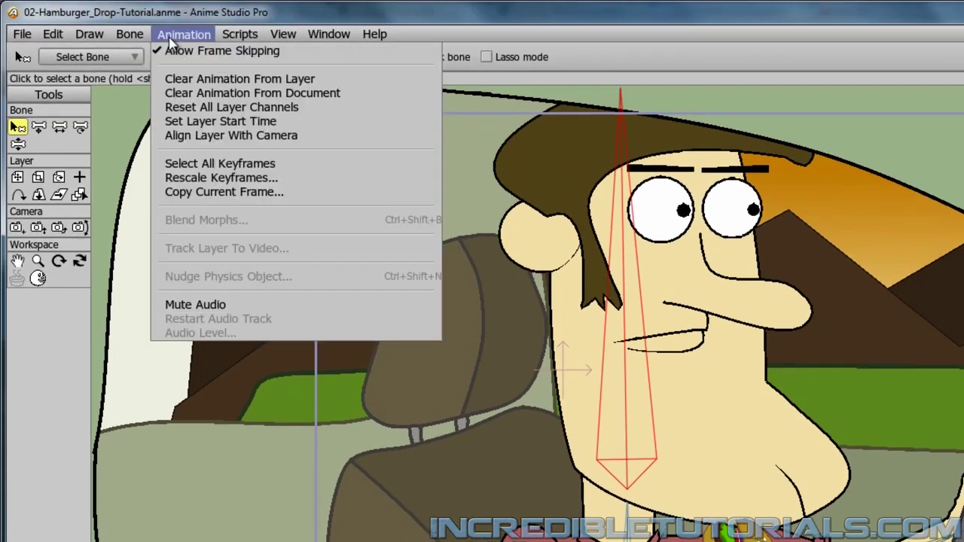
pyautogui.click(194, 81)
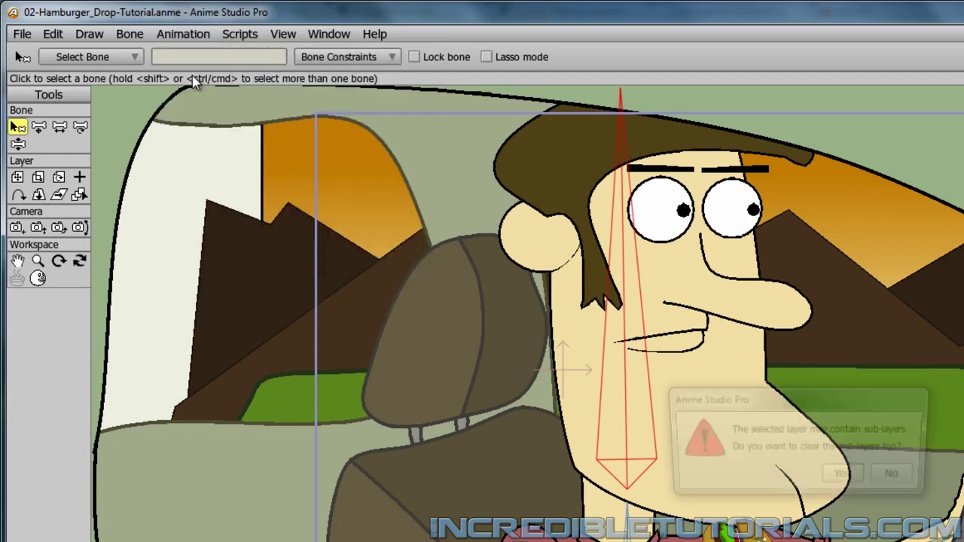
pyautogui.click(846, 479)
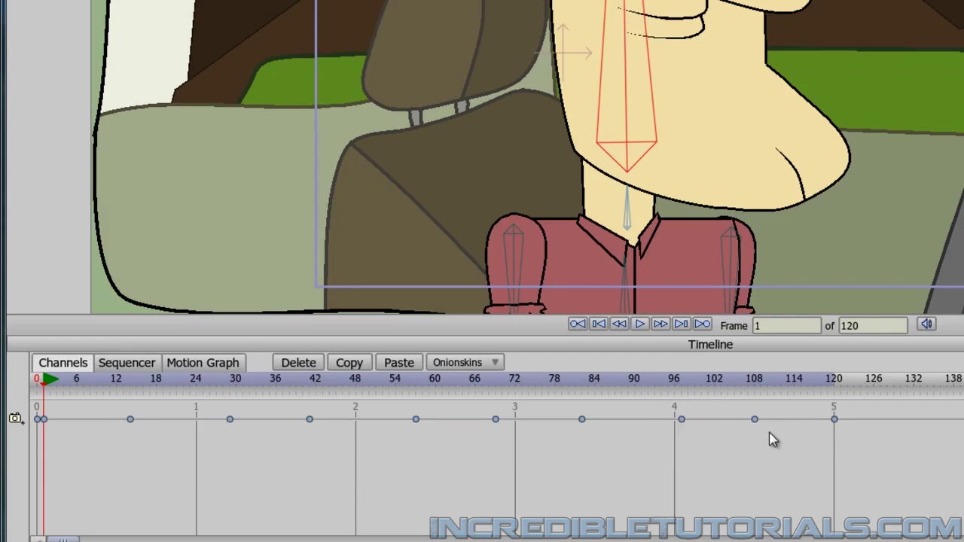
# Delete the camera keyframes from frame 1 through frame 120 on the timeline
pyautogui.moveTo(919, 463); pyautogui.dragTo(42, 433)
pyautogui.click(300, 363)
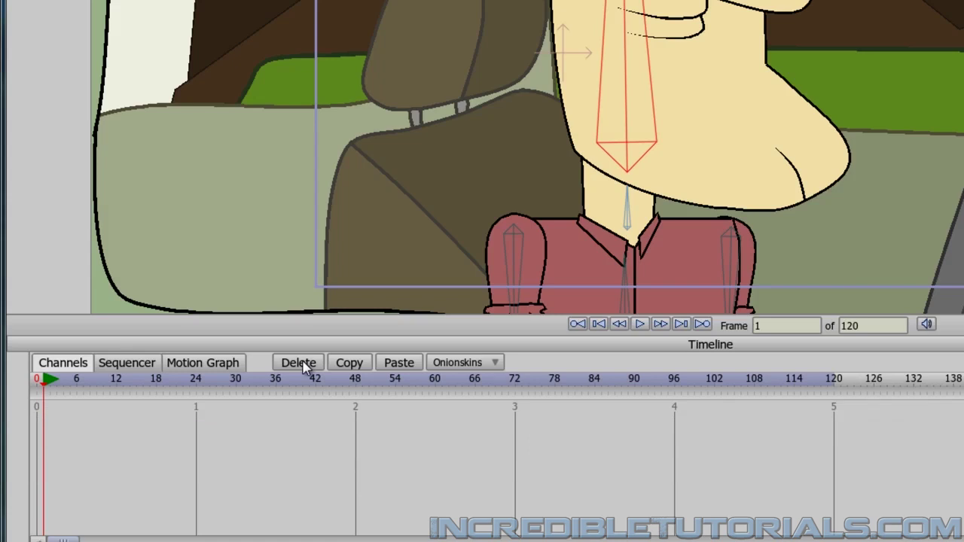
pyautogui.press('space')
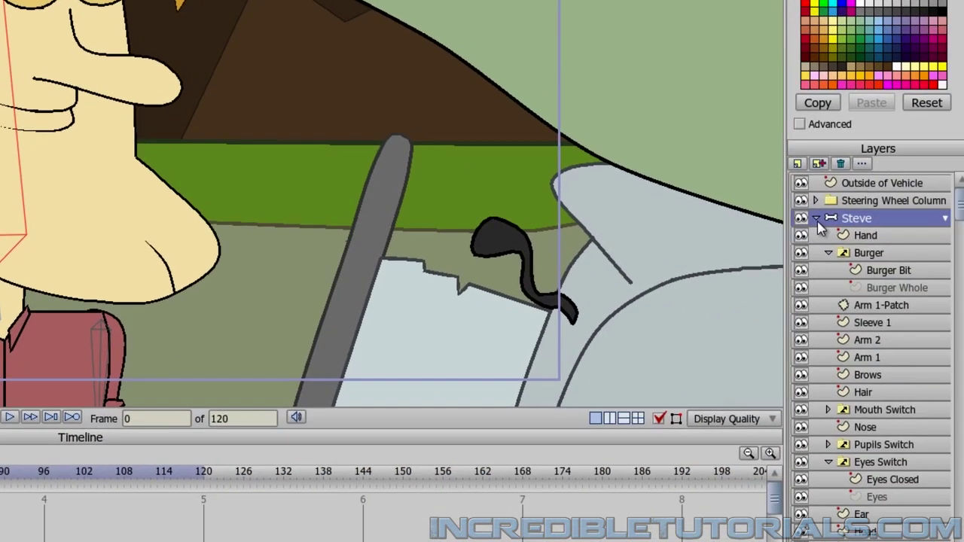
# Bind the Burger switch layer to Steve's head bone
pyautogui.click(866, 256)
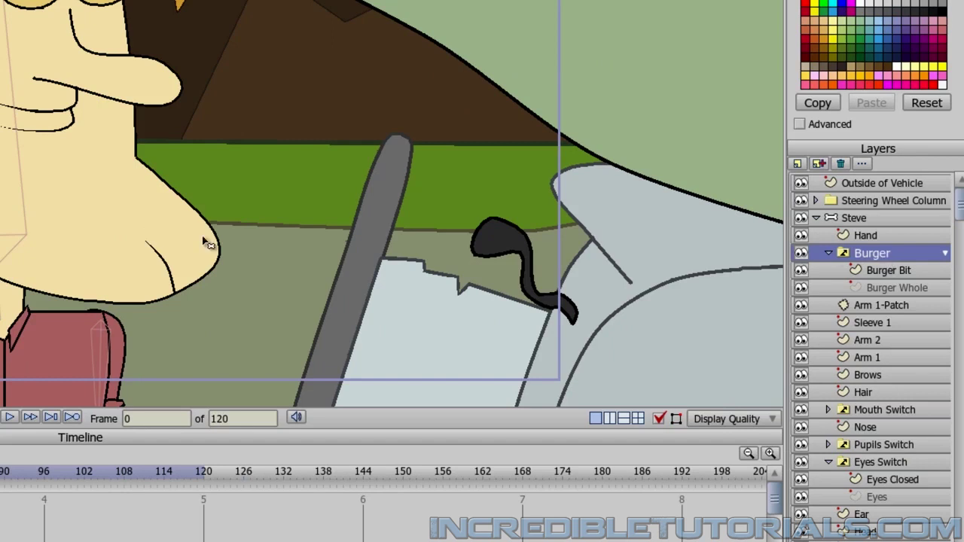
pyautogui.scroll(-2, 195, 297)
pyautogui.scroll(1, 195, 298)
pyautogui.moveTo(195, 301); pyautogui.dragTo(255, 138)
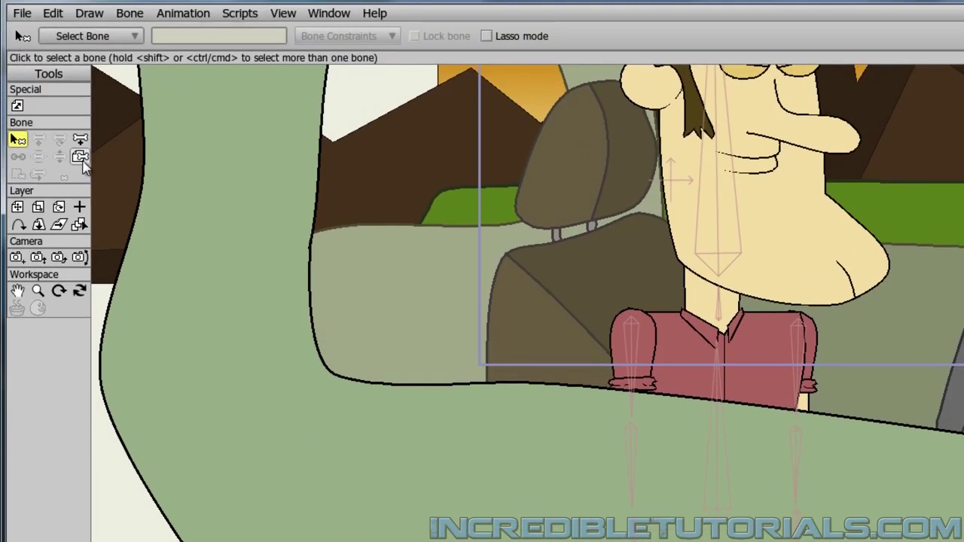
pyautogui.click(80, 156)
pyautogui.moveTo(723, 422); pyautogui.dragTo(647, 538)
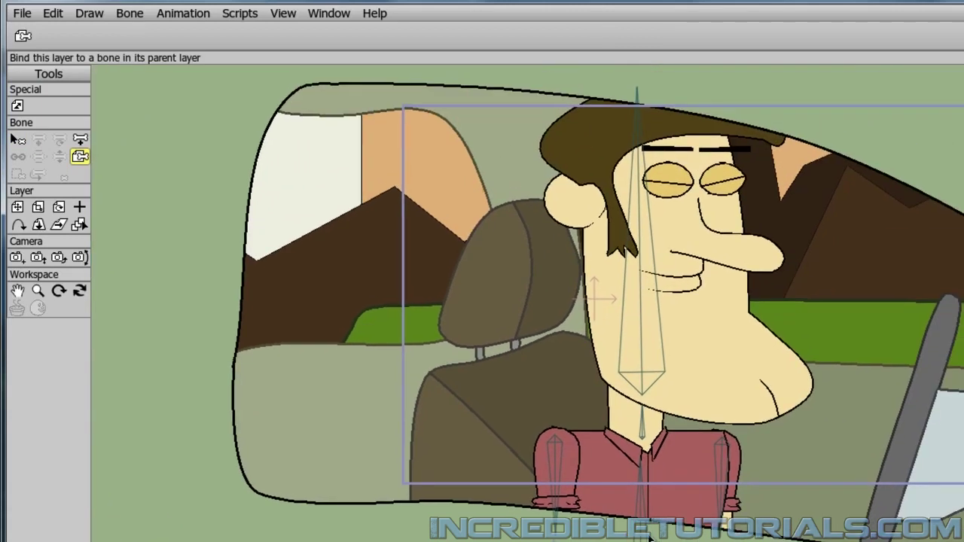
pyautogui.click(644, 283)
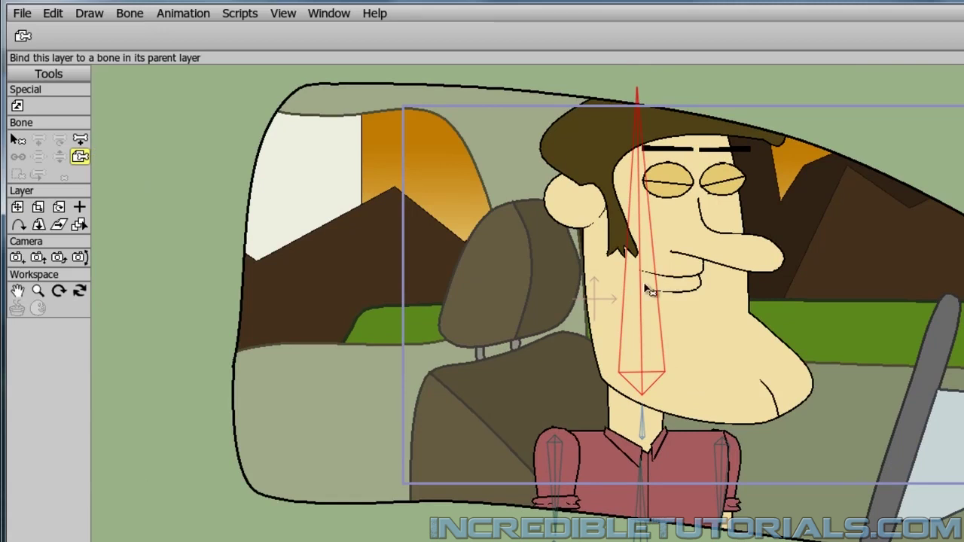
# Move the Burger layer from Steve's hand up beside his face
pyautogui.moveTo(686, 463); pyautogui.dragTo(711, 296)
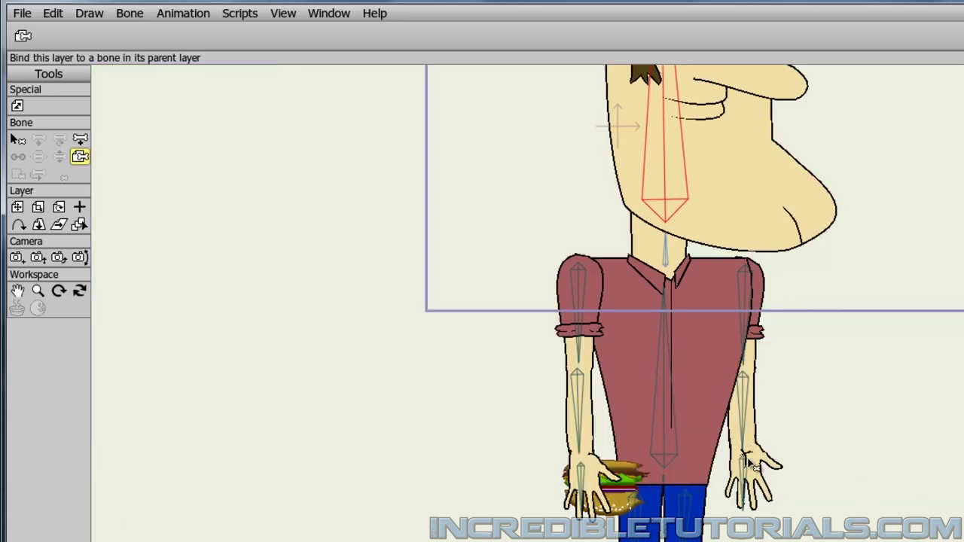
pyautogui.moveTo(807, 297); pyautogui.dragTo(774, 385)
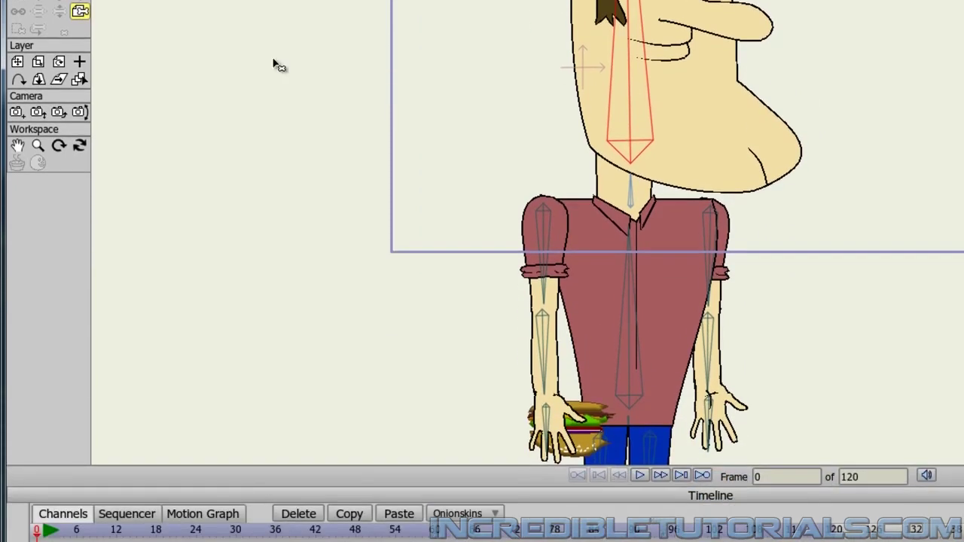
pyautogui.click(16, 62)
pyautogui.moveTo(591, 448); pyautogui.dragTo(757, 99)
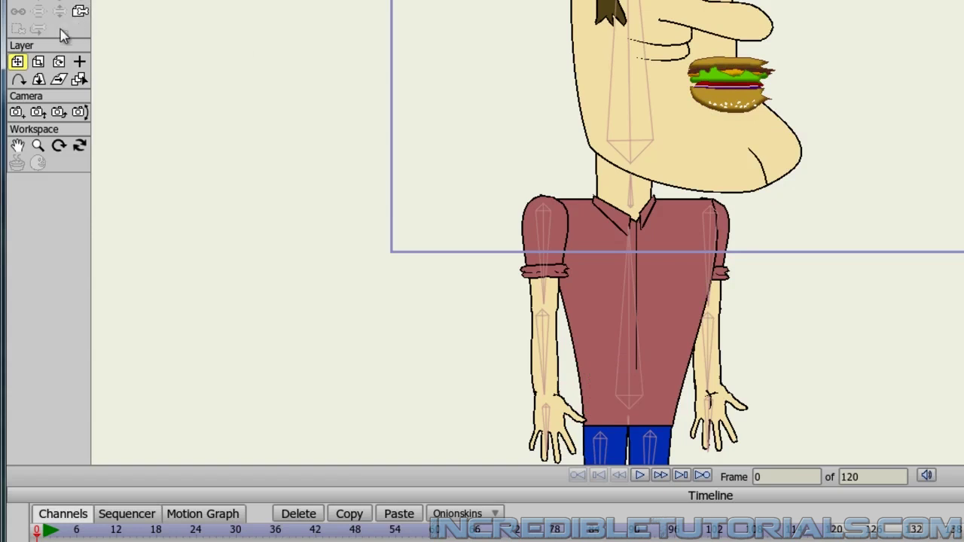
# Rotate the Burger layer so its bitten side faces Steve, and place it in front of his mouth
pyautogui.click(59, 62)
pyautogui.moveTo(721, 38); pyautogui.dragTo(902, 12)
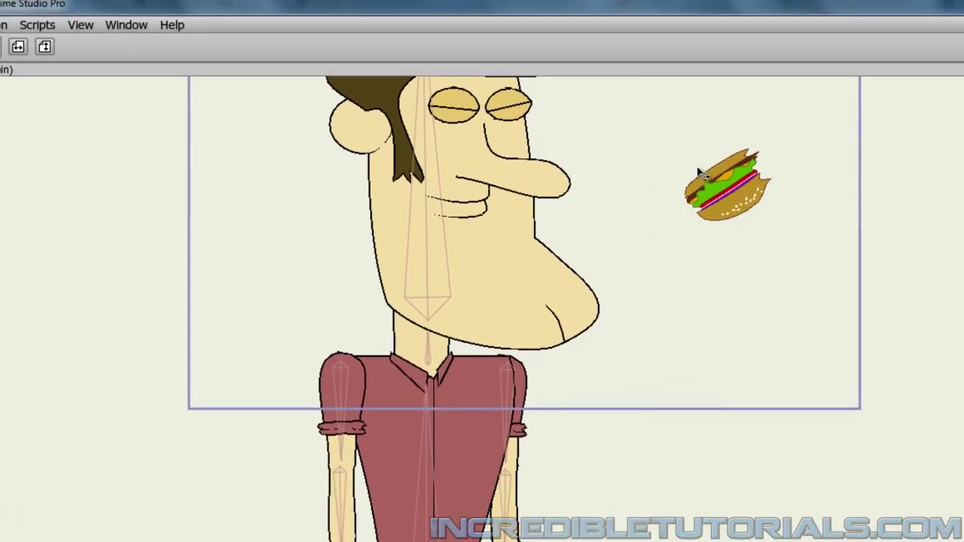
pyautogui.moveTo(699, 170); pyautogui.dragTo(725, 155)
pyautogui.scroll(-3, 642, 300)
pyautogui.moveTo(674, 241); pyautogui.dragTo(506, 163)
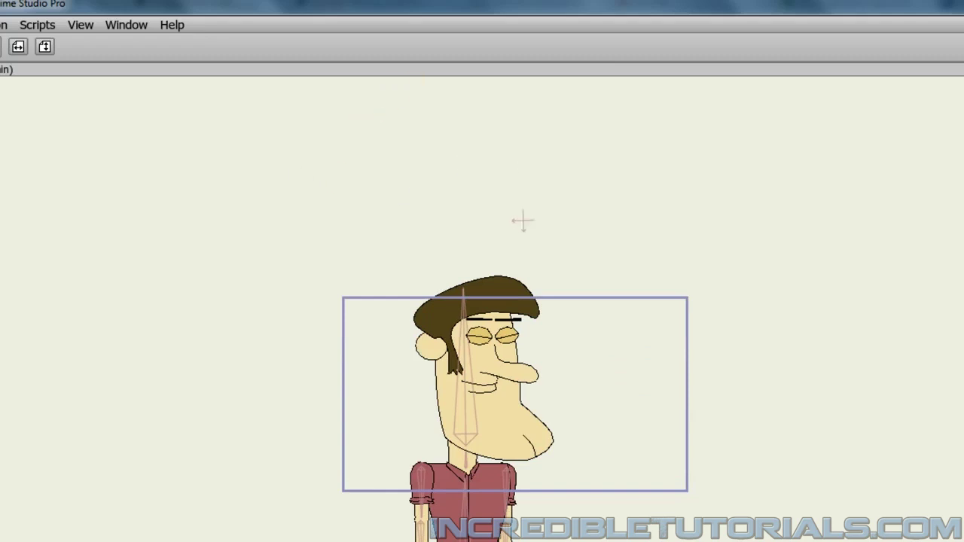
pyautogui.press('1')
pyautogui.moveTo(357, 177); pyautogui.dragTo(360, 520)
# Switch Steve's mouth to Teeth Grab and move the Burger layer so its bitten edge sits between the teeth
pyautogui.scroll(5, 361, 520)
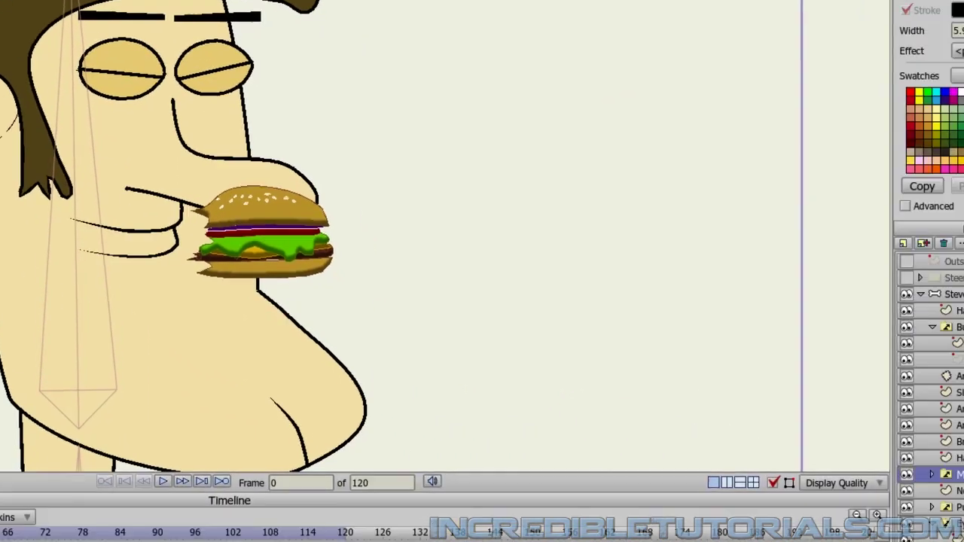
pyautogui.rightClick(888, 435)
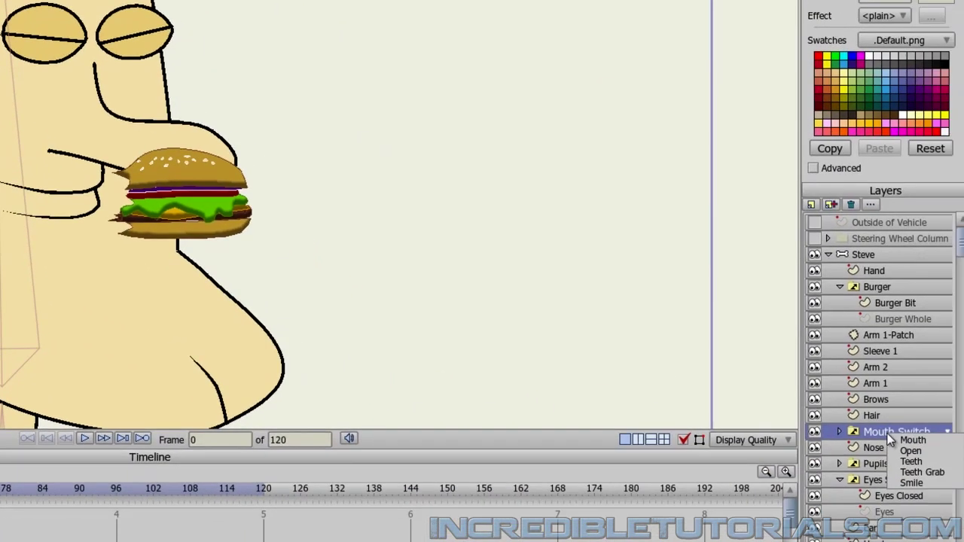
pyautogui.click(921, 474)
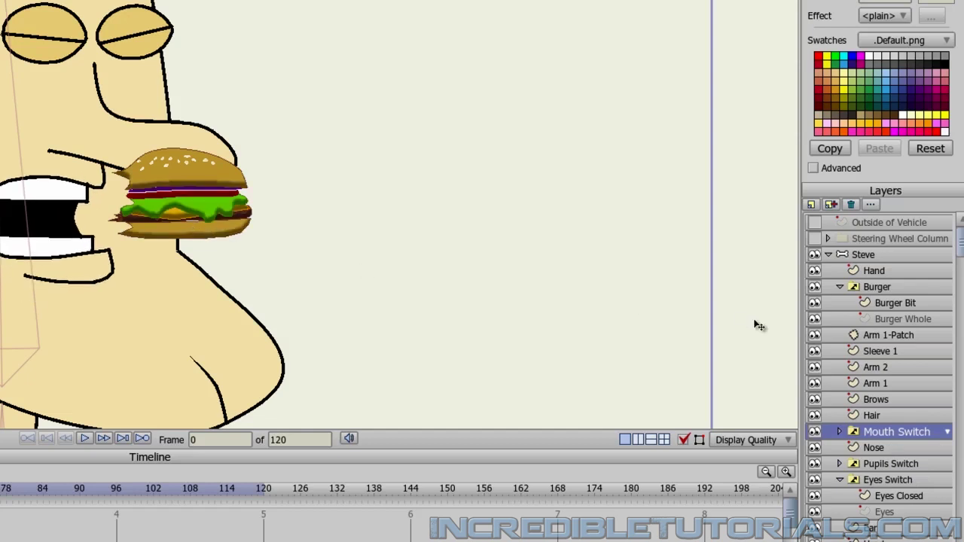
pyautogui.click(880, 287)
pyautogui.moveTo(220, 191); pyautogui.dragTo(183, 216)
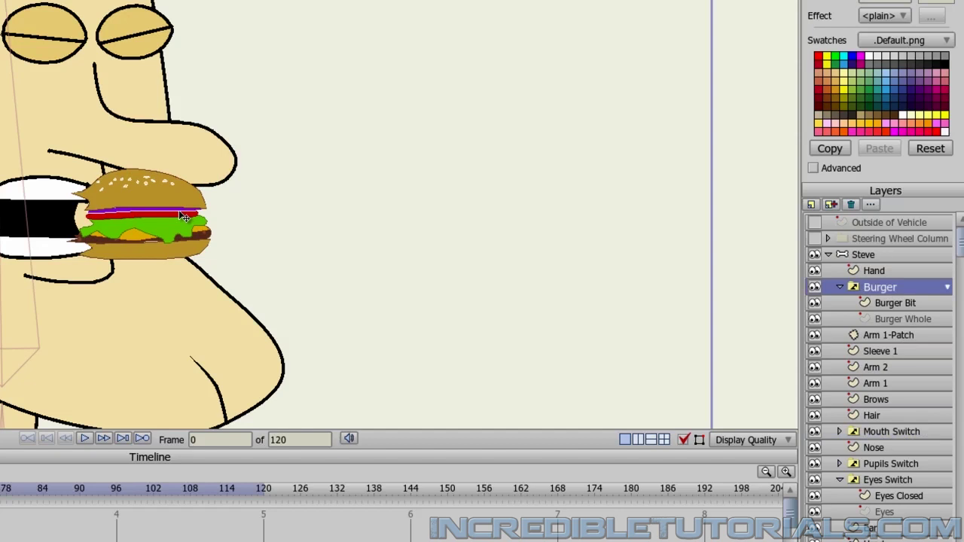
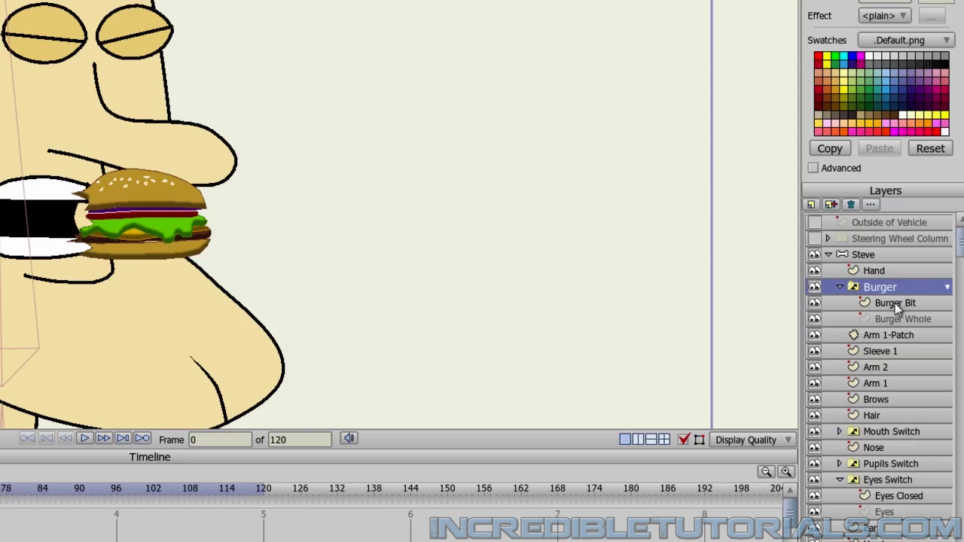
# Duplicate the Burger Bit layer inside the Burger switch layer, keeping the name Burger Bit 2
pyautogui.click(895, 303)
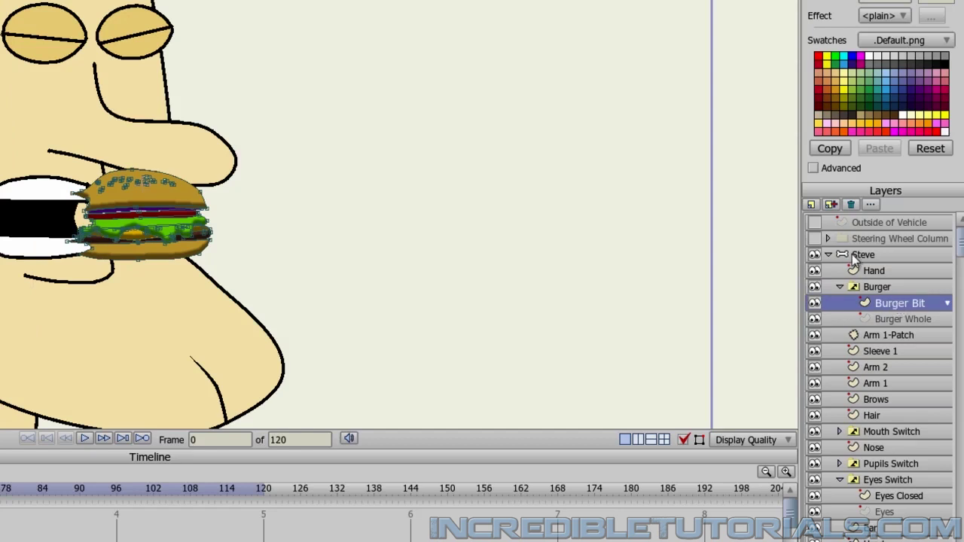
pyautogui.click(832, 204)
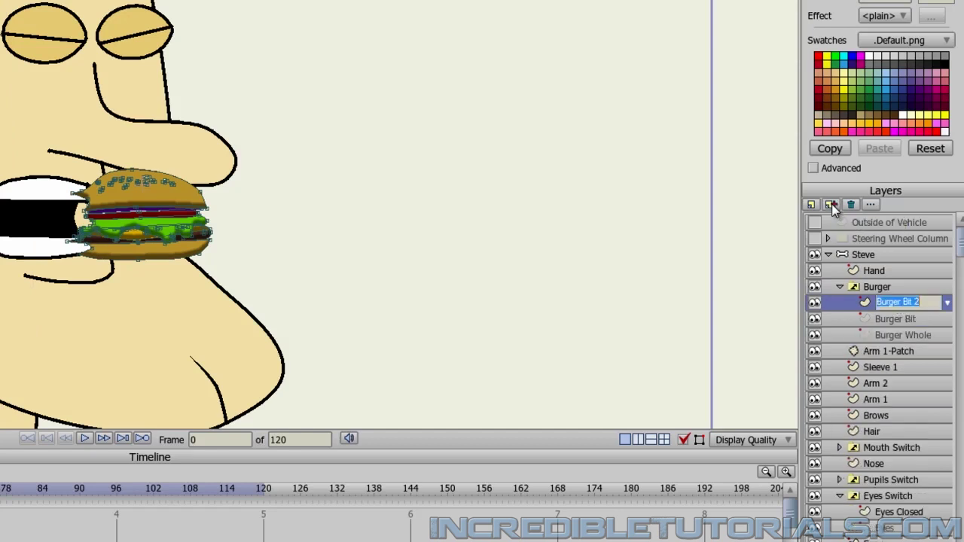
pyautogui.click(930, 303)
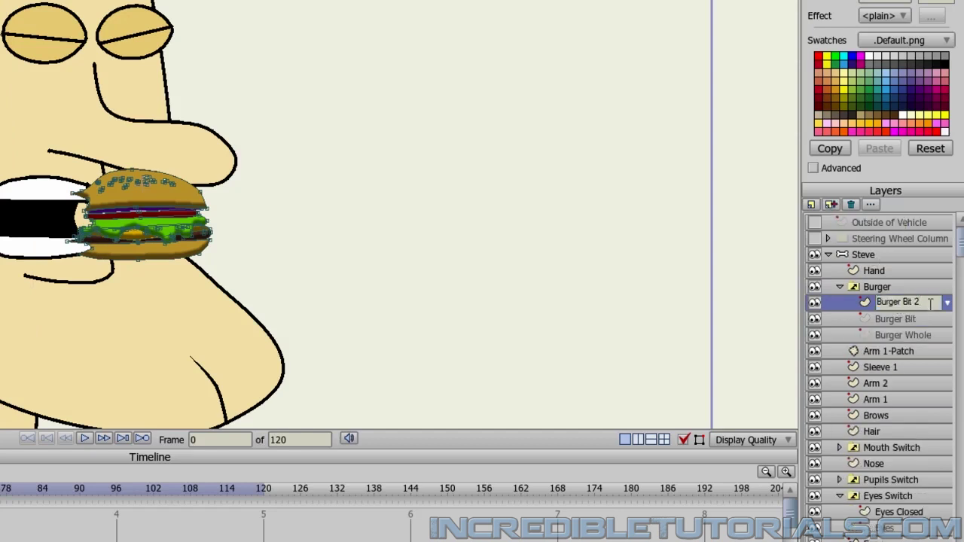
pyautogui.press('Return')
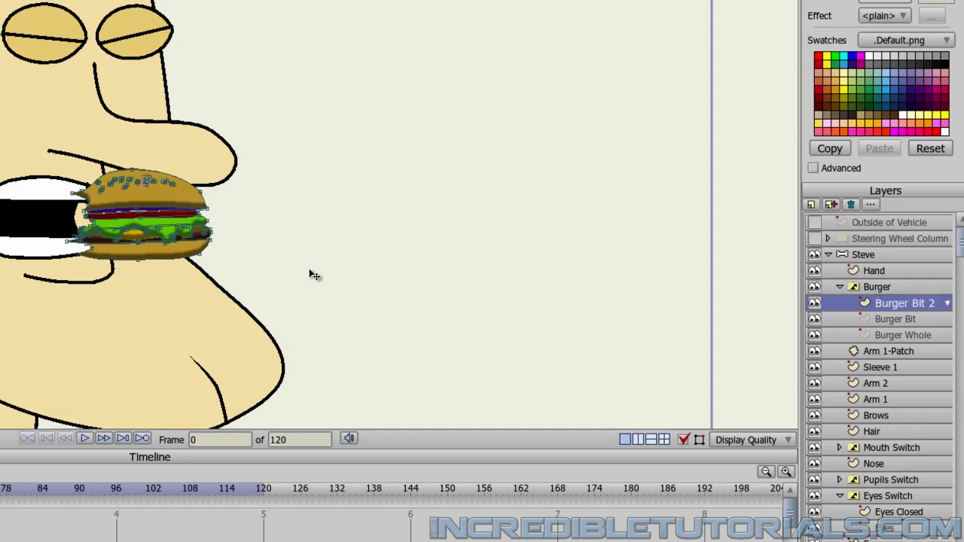
# Pull the bitten tip of the top bun on Burger Bit 2 down to the lower edge of the upper teeth
pyautogui.scroll(5, 234, 258)
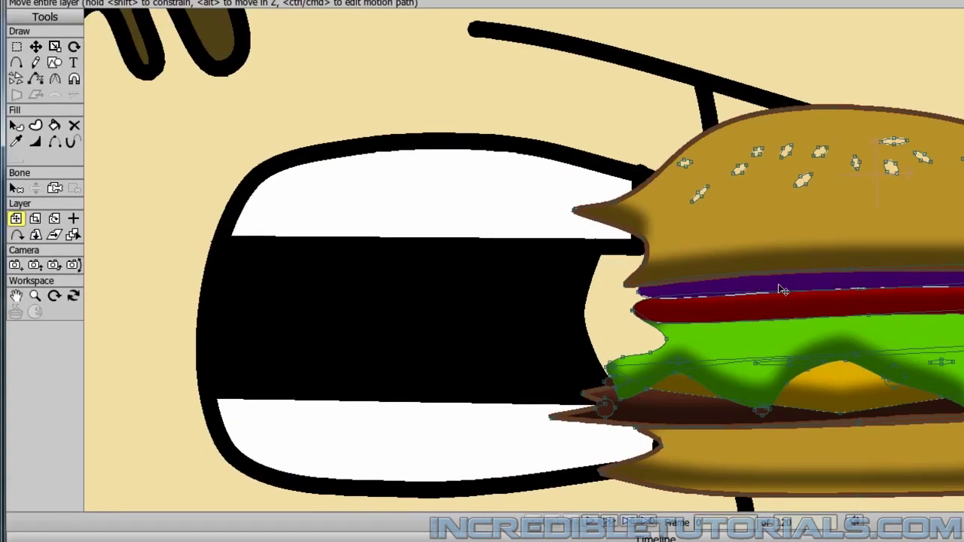
pyautogui.scroll(2, 778, 286)
pyautogui.click(36, 47)
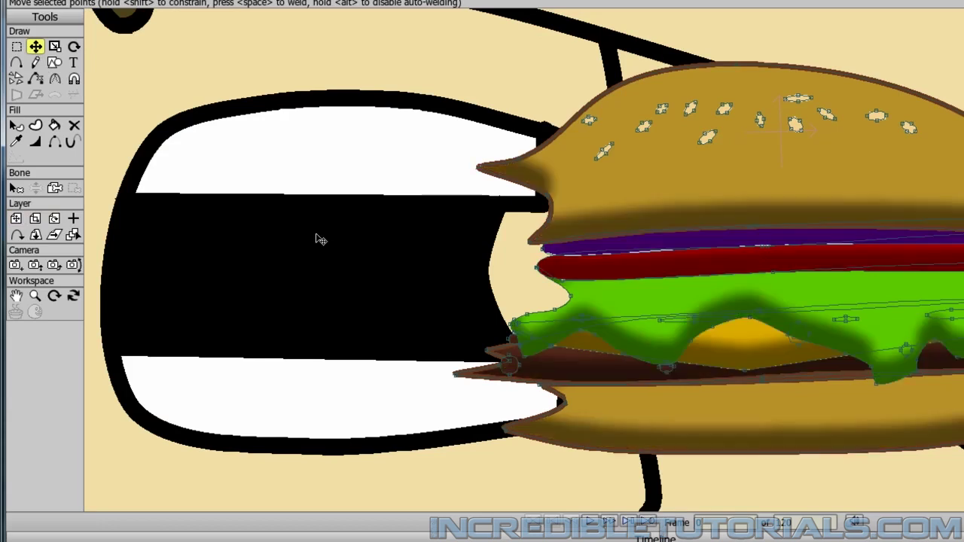
pyautogui.moveTo(479, 168); pyautogui.dragTo(482, 214)
pyautogui.moveTo(519, 160)
pyautogui.mouseDown()
pyautogui.moveTo(510, 198)
pyautogui.moveTo(540, 205)
pyautogui.moveTo(533, 226)
pyautogui.mouseUp()
pyautogui.moveTo(635, 205)
pyautogui.mouseDown()
pyautogui.moveTo(638, 225)
pyautogui.moveTo(635, 199)
pyautogui.moveTo(636, 208)
pyautogui.mouseUp()
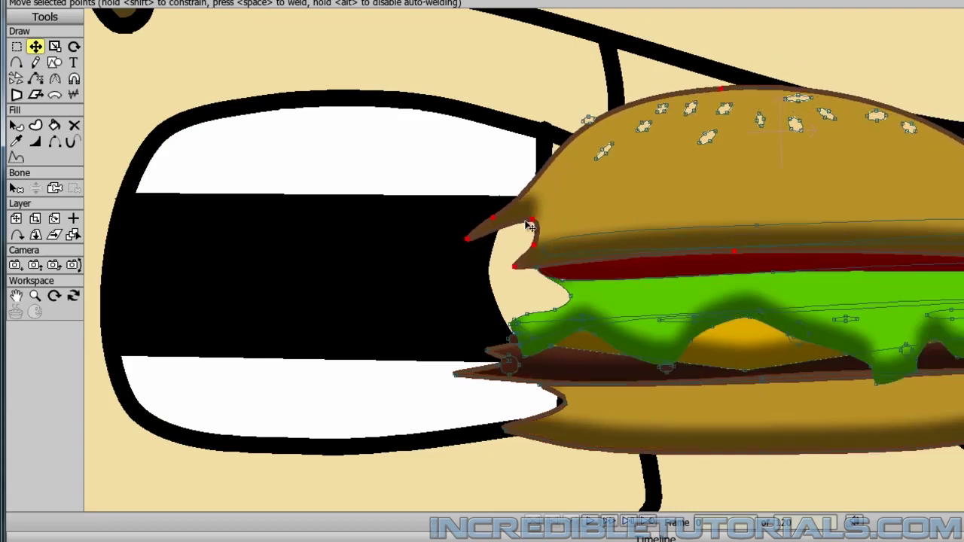
pyautogui.hotkey('ctrl', 'z')
pyautogui.hotkey('ctrl', 'z')
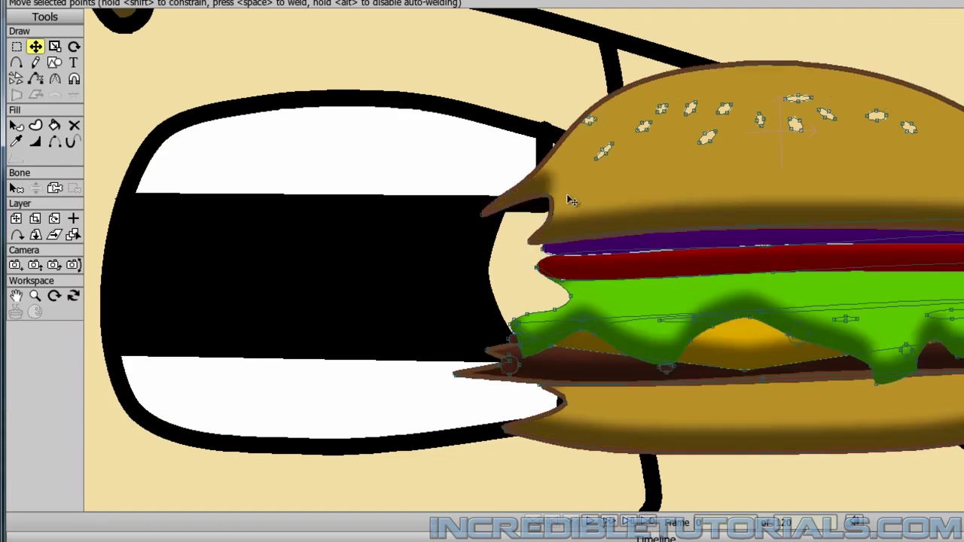
# Pull the point under the top bun's bite toward the tip, and lower the bun's crown point toward the mouth to flatten it
pyautogui.moveTo(552, 199); pyautogui.dragTo(515, 228)
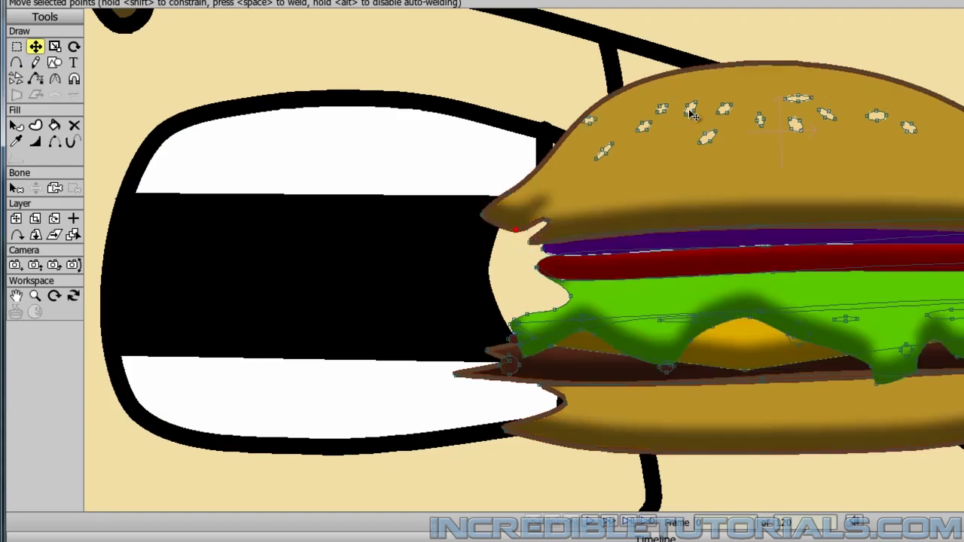
pyautogui.moveTo(742, 63); pyautogui.dragTo(686, 87)
pyautogui.hotkey('ctrl', 'z')
pyautogui.moveTo(742, 71)
pyautogui.mouseDown()
pyautogui.moveTo(690, 80)
pyautogui.moveTo(613, 120)
pyautogui.moveTo(646, 110)
pyautogui.mouseUp()
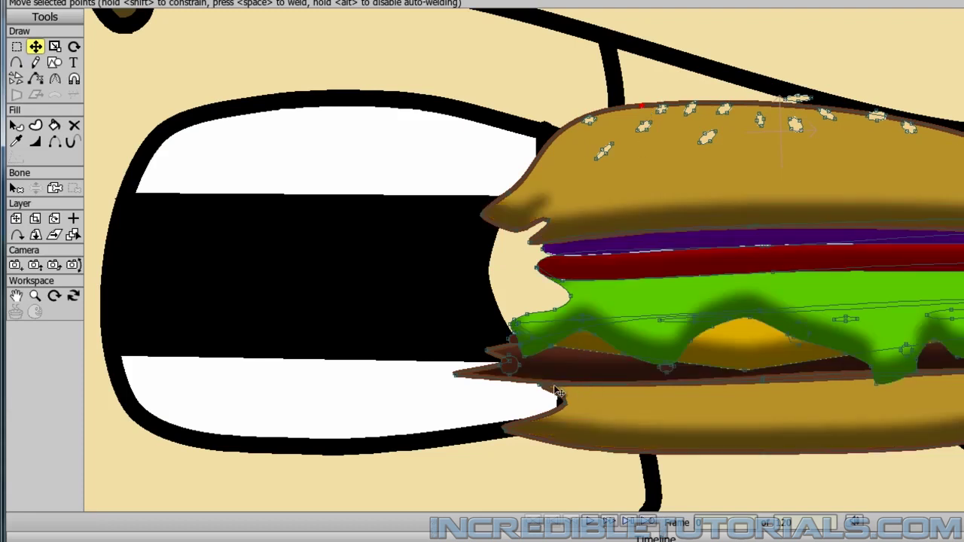
# Move the sesame seed sticking out above the top bun and the seed farther along its upper edge down inside the bun
pyautogui.click(807, 102)
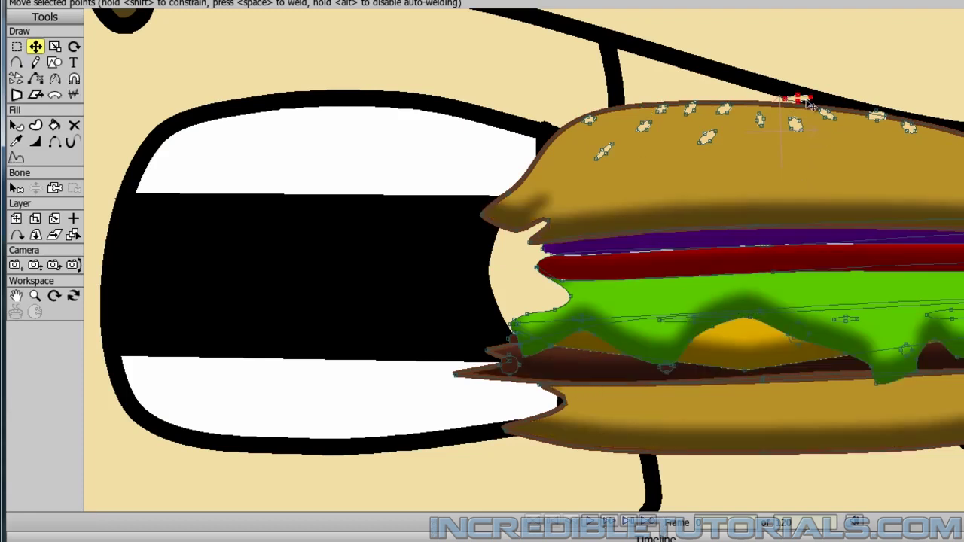
pyautogui.moveTo(810, 105); pyautogui.dragTo(822, 143)
pyautogui.click(880, 121)
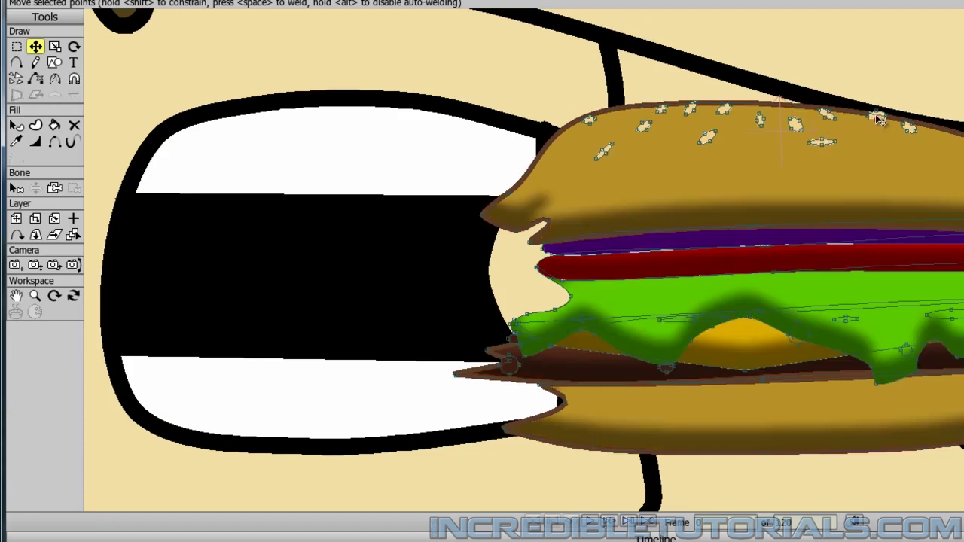
pyautogui.doubleClick(880, 120)
pyautogui.scroll(3, 886, 160)
pyautogui.moveTo(784, 210); pyautogui.dragTo(747, 448)
pyautogui.moveTo(871, 293); pyautogui.dragTo(867, 327)
pyautogui.doubleClick(876, 293)
# Lower two more sesame seeds that overlap the top bun's outline, one on each side of its middle, until they sit within the bun
pyautogui.doubleClick(778, 293)
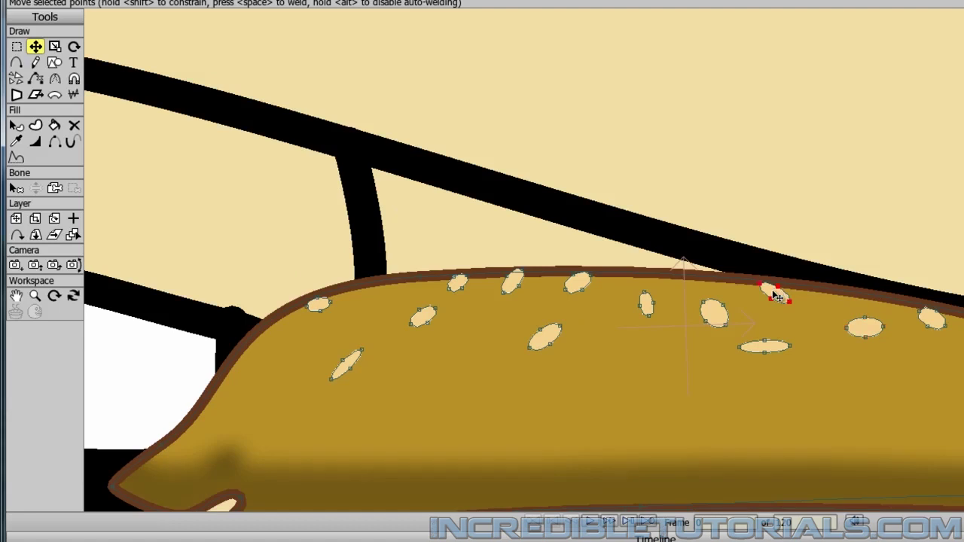
pyautogui.moveTo(778, 292); pyautogui.dragTo(780, 307)
pyautogui.doubleClick(513, 283)
pyautogui.moveTo(513, 289); pyautogui.dragTo(512, 303)
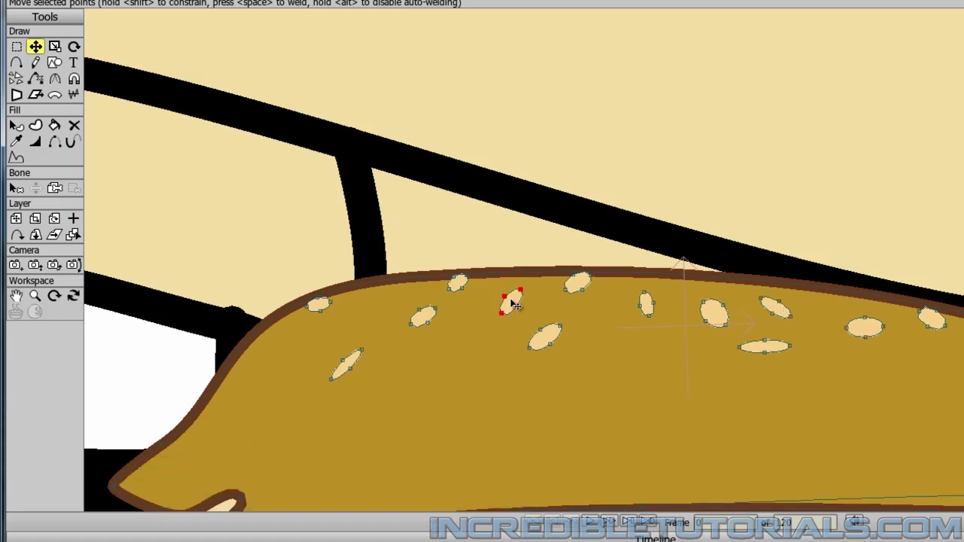
pyautogui.scroll(-2, 470, 370)
pyautogui.scroll(-2, 470, 369)
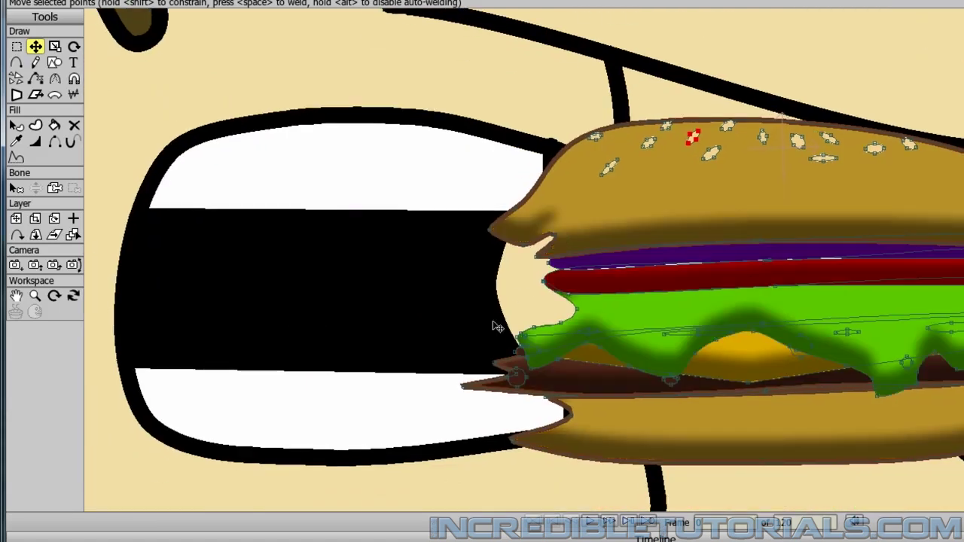
# Pull the patty's protruding bitten tip up and back toward the burger, just above the lower teeth
pyautogui.scroll(3, 456, 334)
pyautogui.moveTo(493, 239); pyautogui.dragTo(505, 221)
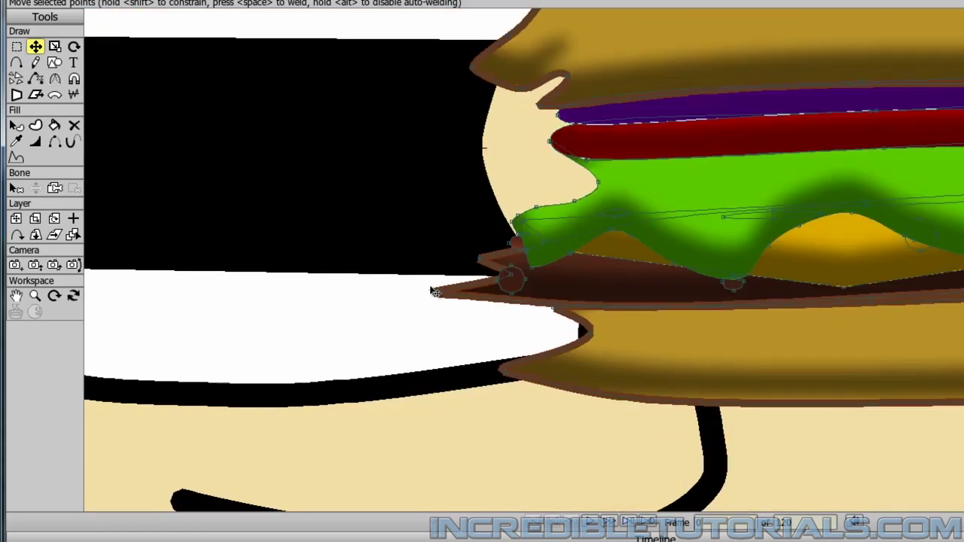
pyautogui.moveTo(432, 291)
pyautogui.mouseDown()
pyautogui.moveTo(451, 241)
pyautogui.moveTo(441, 277)
pyautogui.moveTo(484, 245)
pyautogui.mouseUp()
# Raise the bottom bun's bite points to the upper edge of the lower teeth, so the bun is pinched under the patty
pyautogui.moveTo(479, 379)
pyautogui.mouseDown()
pyautogui.moveTo(489, 280)
pyautogui.moveTo(457, 282)
pyautogui.moveTo(482, 284)
pyautogui.mouseUp()
pyautogui.moveTo(552, 307); pyautogui.dragTo(557, 281)
pyautogui.moveTo(590, 335)
pyautogui.mouseDown()
pyautogui.moveTo(525, 281)
pyautogui.moveTo(490, 287)
pyautogui.moveTo(491, 260)
pyautogui.mouseUp()
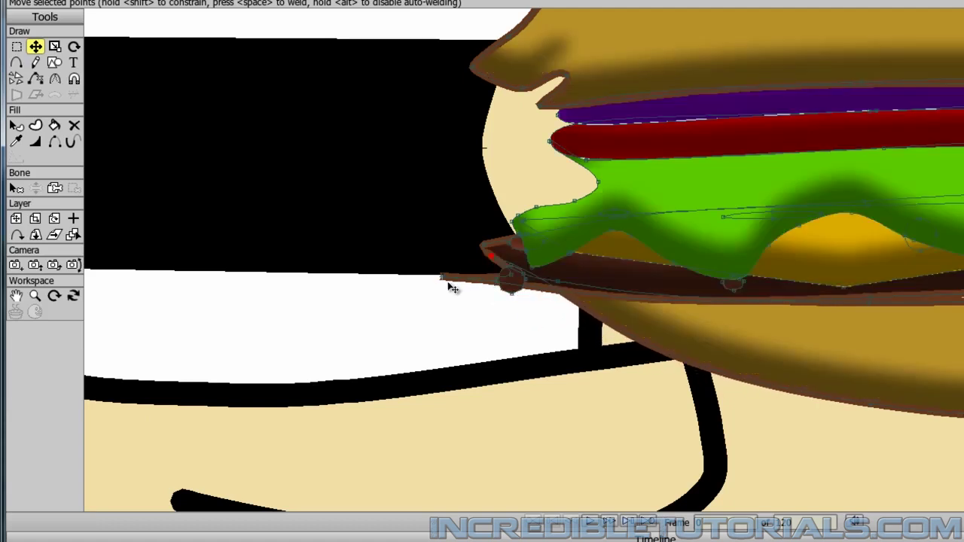
pyautogui.moveTo(443, 278)
pyautogui.mouseDown()
pyautogui.moveTo(482, 261)
pyautogui.moveTo(482, 270)
pyautogui.mouseUp()
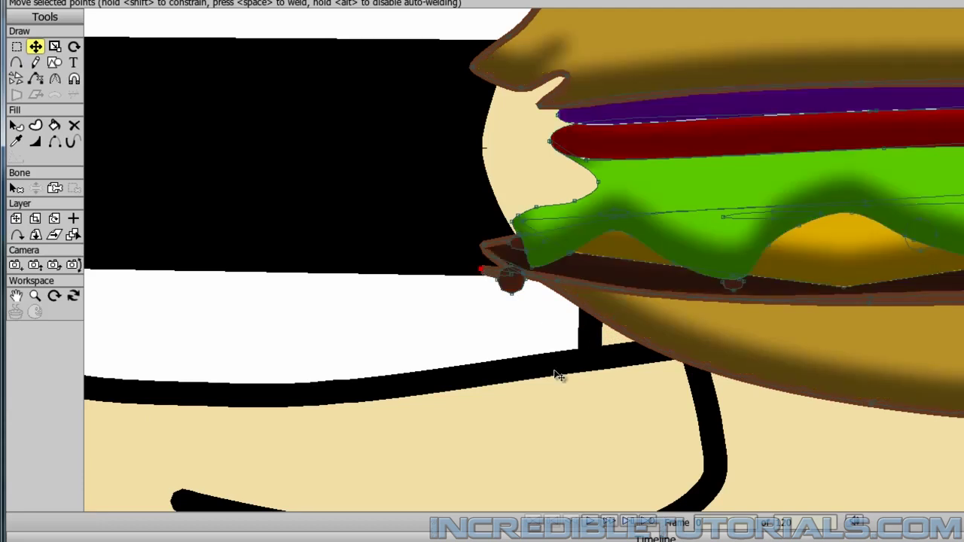
pyautogui.scroll(-2, 558, 374)
pyautogui.moveTo(577, 314); pyautogui.dragTo(549, 417)
pyautogui.scroll(-3, 552, 325)
pyautogui.scroll(-5, 555, 328)
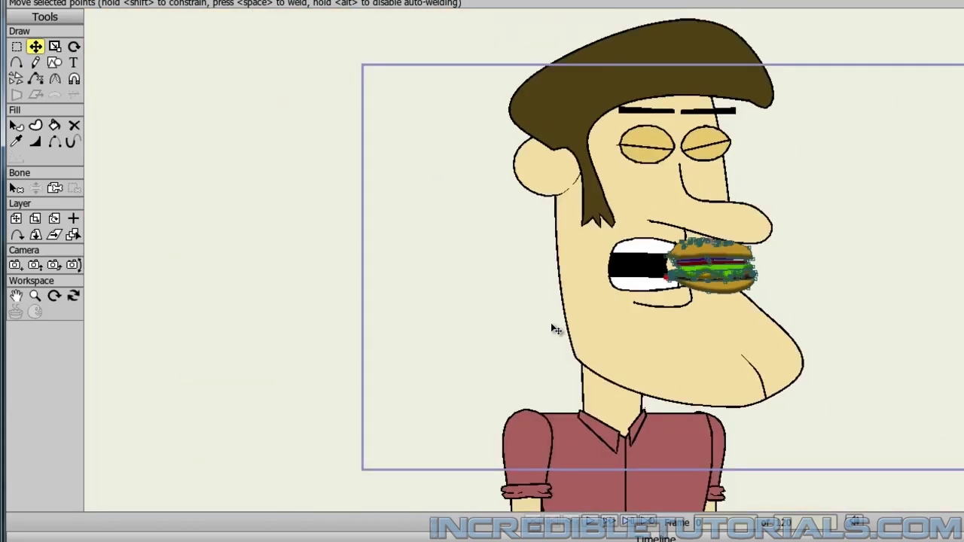
pyautogui.scroll(10, 560, 338)
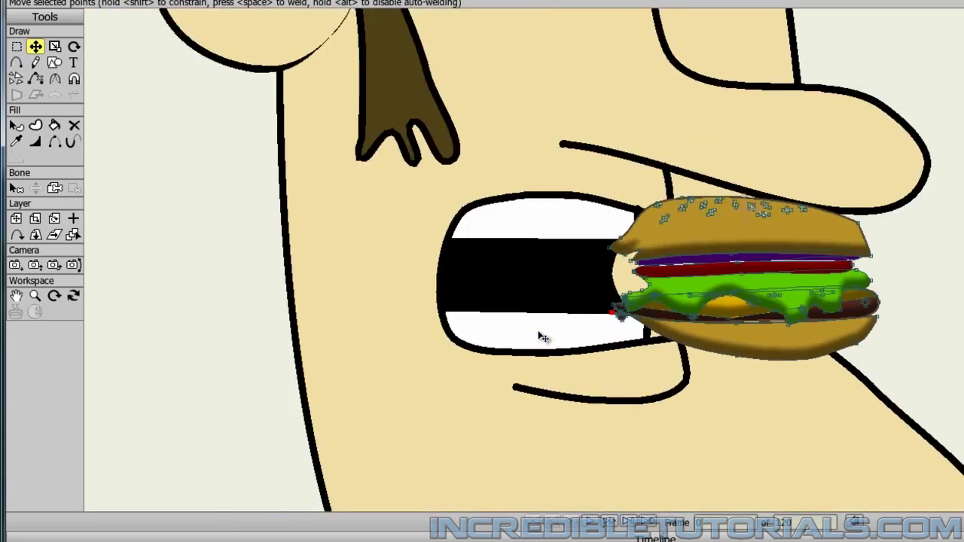
pyautogui.scroll(-5, 655, 211)
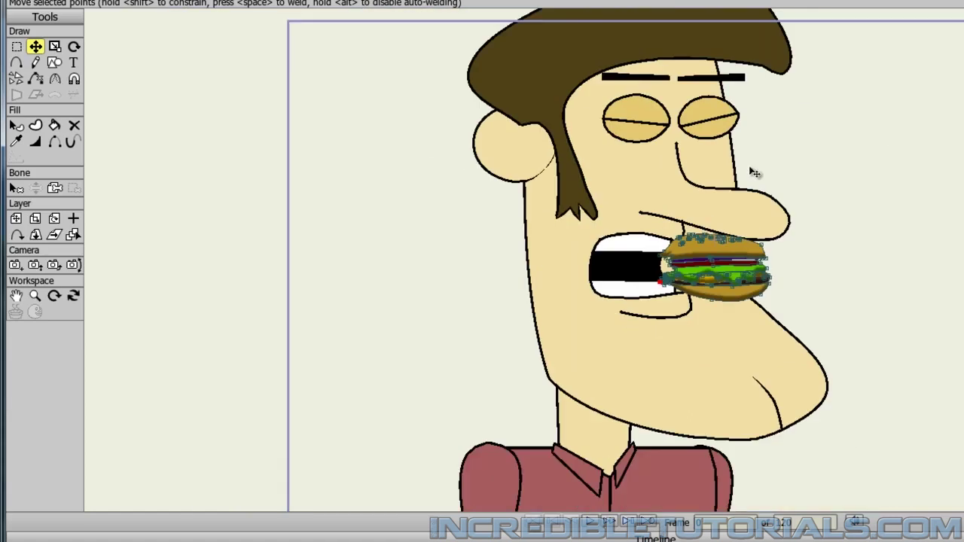
# Switch Steve's eyes to the open Eyes layer and his Pupils Switch to Pupils
pyautogui.moveTo(708, 184); pyautogui.dragTo(613, 261)
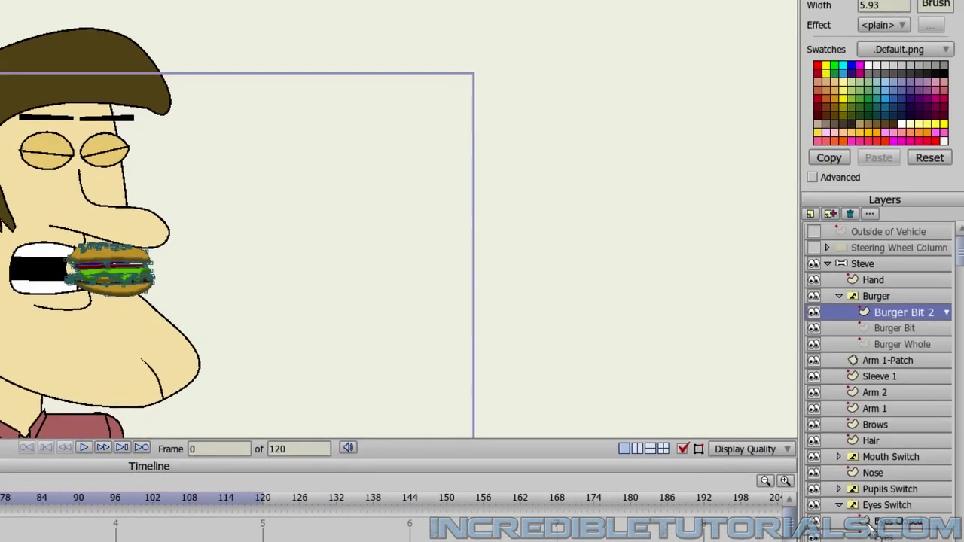
pyautogui.click(888, 506)
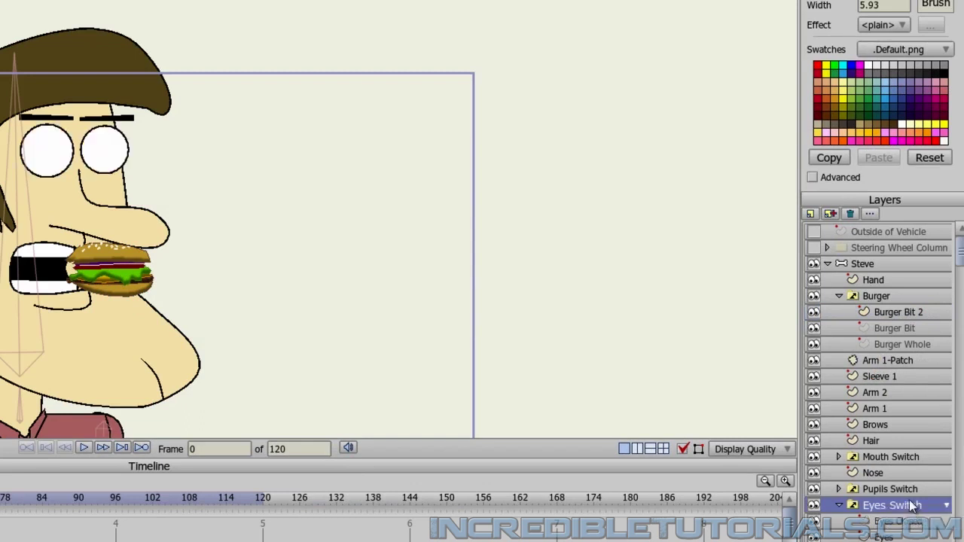
pyautogui.rightClick(908, 488)
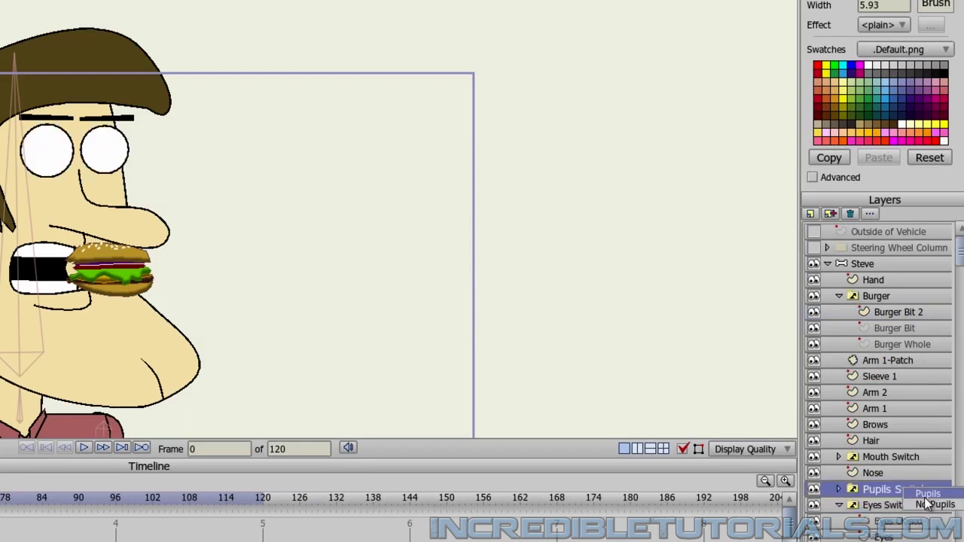
pyautogui.click(928, 494)
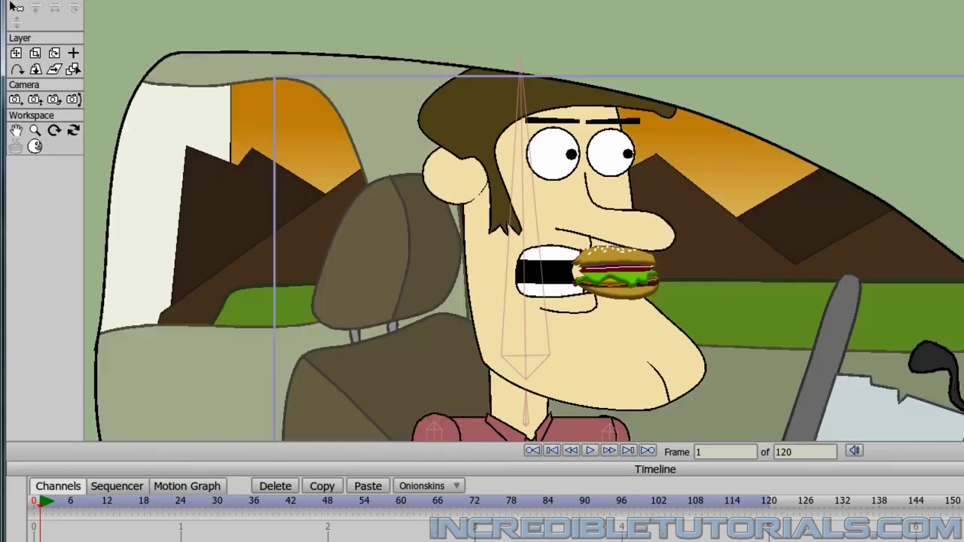
# At frame 1, pose Steve's arm bones with one hand on the steering wheel and the other bent in front of his chest
pyautogui.scroll(-2, 691, 183)
pyautogui.scroll(2, 691, 183)
pyautogui.moveTo(691, 183); pyautogui.dragTo(646, 59)
pyautogui.moveTo(438, 198); pyautogui.dragTo(422, 129)
pyautogui.moveTo(181, 70); pyautogui.dragTo(177, 51)
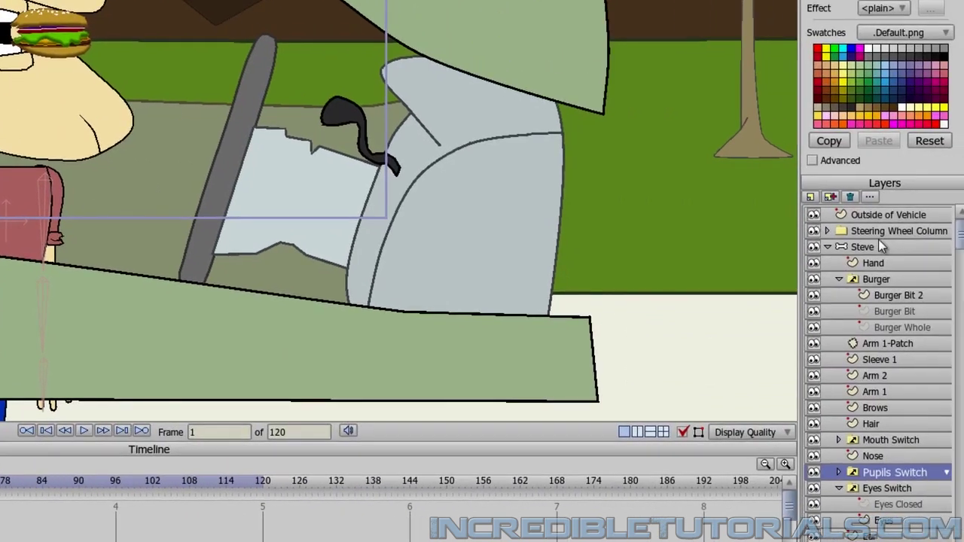
pyautogui.click(878, 247)
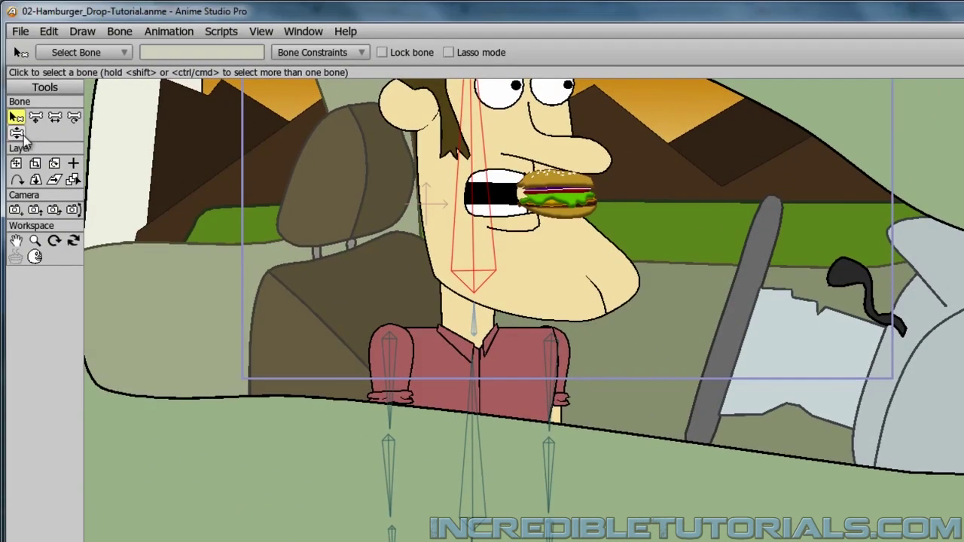
pyautogui.click(18, 134)
pyautogui.moveTo(549, 528); pyautogui.dragTo(784, 310)
pyautogui.moveTo(692, 206)
pyautogui.mouseDown()
pyautogui.moveTo(705, 297)
pyautogui.moveTo(705, 213)
pyautogui.mouseUp()
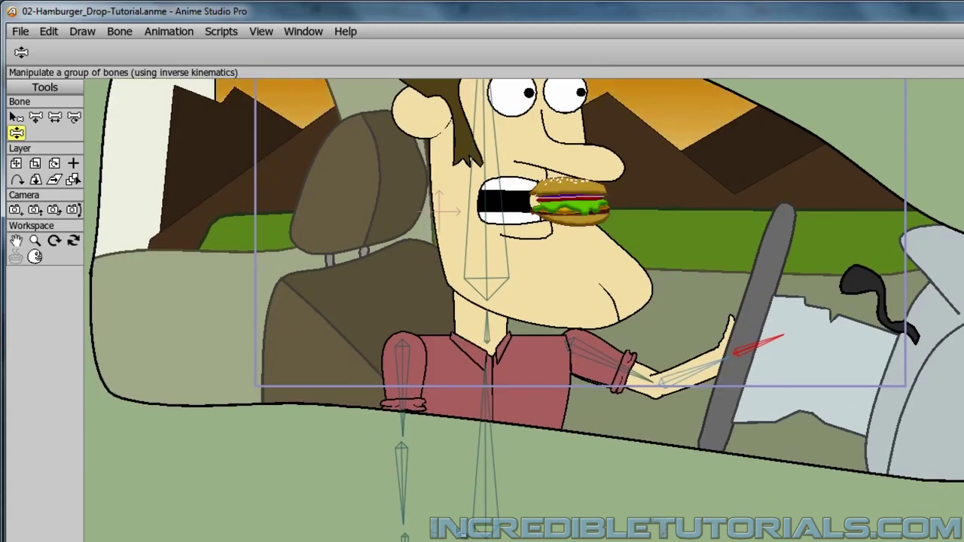
pyautogui.moveTo(405, 536); pyautogui.dragTo(654, 377)
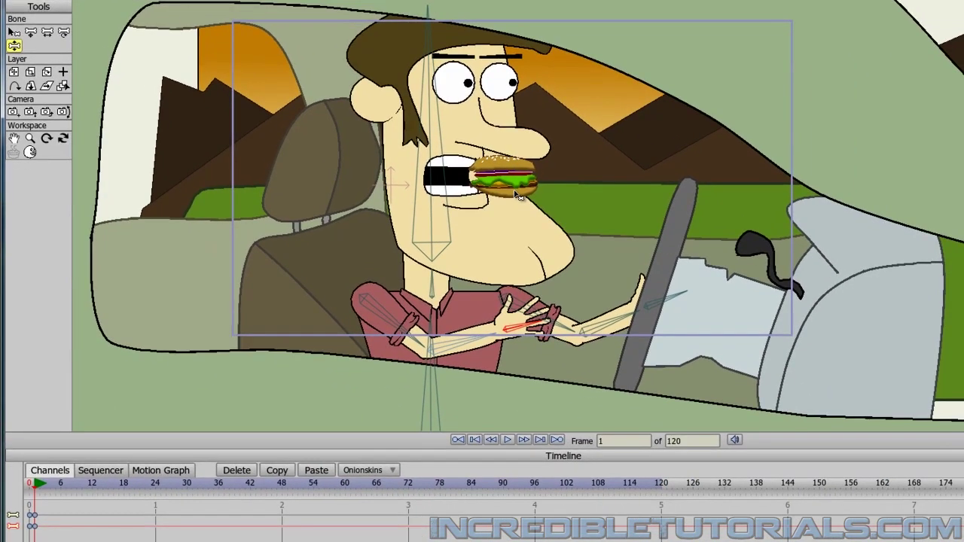
# At frame 24, tilt Steve's head forward and raise his near hand to the burger
pyautogui.press('space')
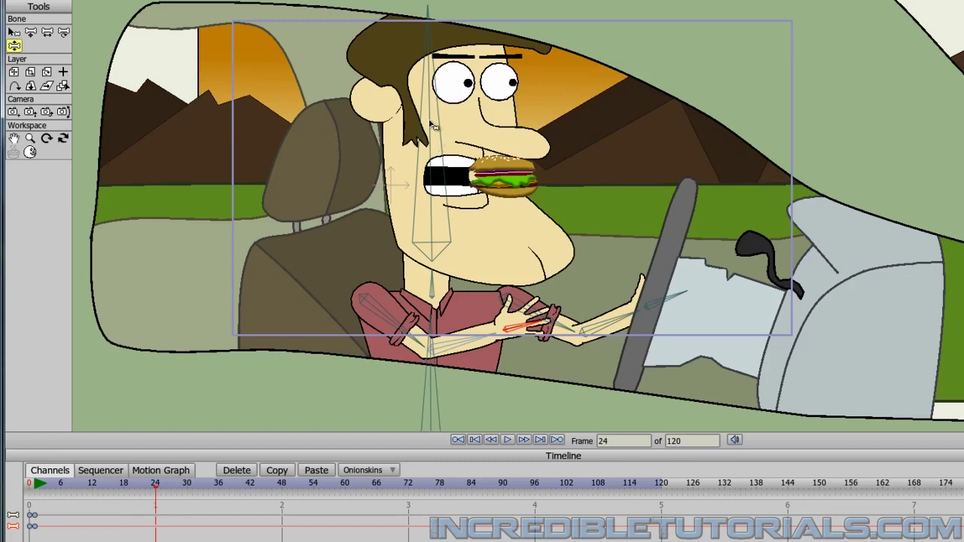
pyautogui.moveTo(436, 128); pyautogui.dragTo(481, 164)
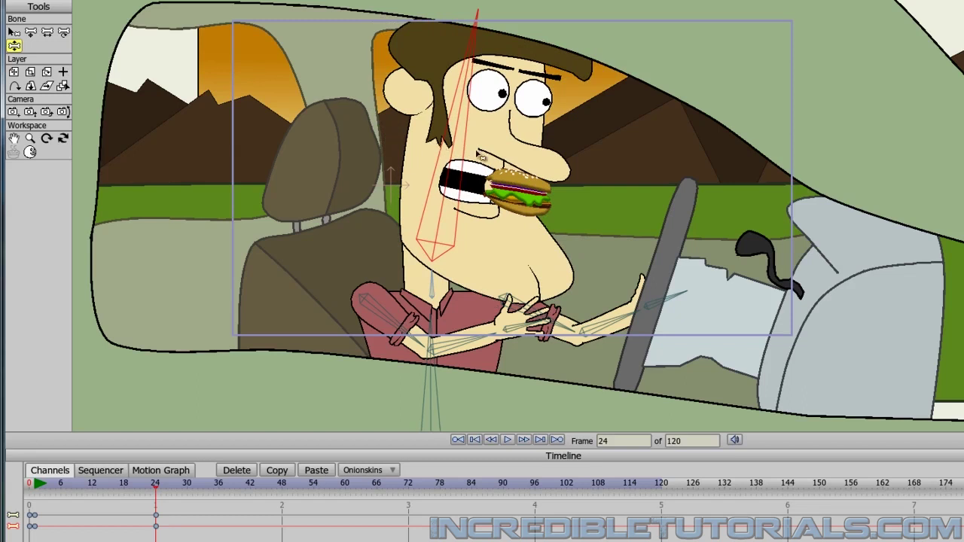
pyautogui.moveTo(518, 329); pyautogui.dragTo(552, 219)
# Scrub back and forth through the frames up to 24 to check the head tilt and the arm's motion toward the burger
pyautogui.press('Left')
pyautogui.press('Left')
pyautogui.press('Left')
pyautogui.press('Left')
pyautogui.press('Left')
pyautogui.press('Left')
pyautogui.press('Left')
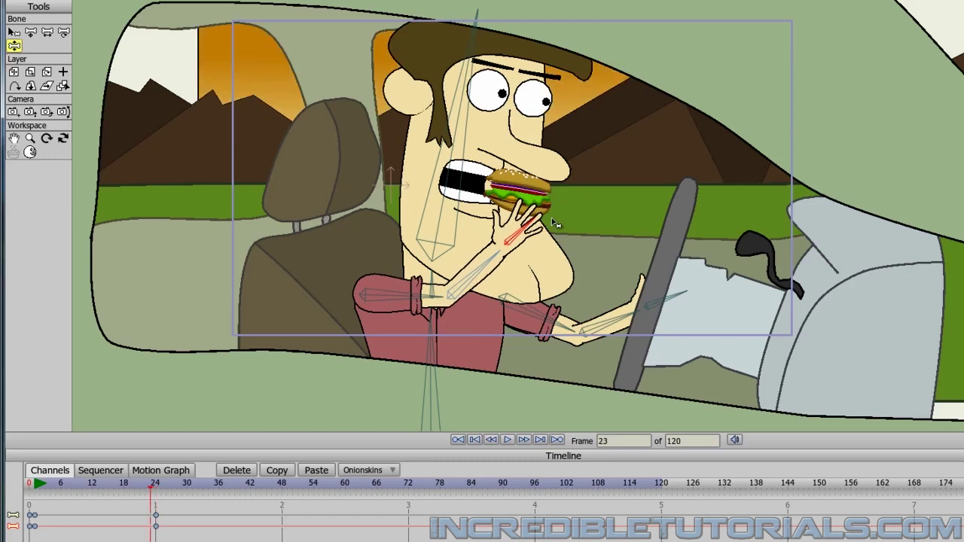
pyautogui.press('Left')
pyautogui.press('Left')
pyautogui.press('Left')
pyautogui.press('Left')
pyautogui.press('Left')
pyautogui.press('Left')
pyautogui.press('Left')
pyautogui.press('Left')
pyautogui.press('Left')
pyautogui.press('Left')
pyautogui.press('Right')
pyautogui.press('Right')
pyautogui.press('Right')
pyautogui.press('Right')
pyautogui.press('Right')
pyautogui.press('Right')
pyautogui.press('Right')
pyautogui.press('Right')
pyautogui.press('Right')
pyautogui.press('Right')
pyautogui.press('Right')
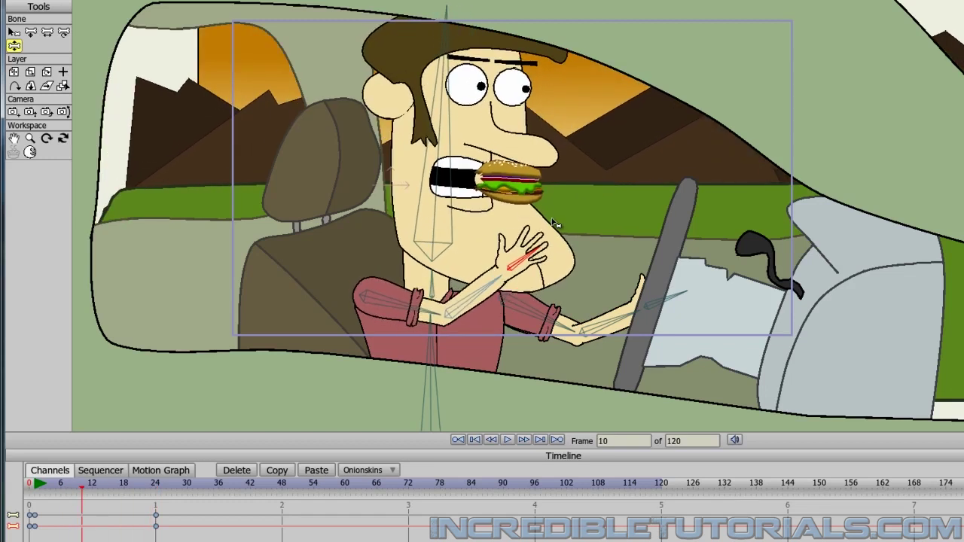
pyautogui.hotkey('ctrl', 'Right')
pyautogui.hotkey('ctrl', 'Right')
pyautogui.hotkey('ctrl', 'Right')
pyautogui.hotkey('ctrl', 'Right')
pyautogui.hotkey('ctrl', 'Right')
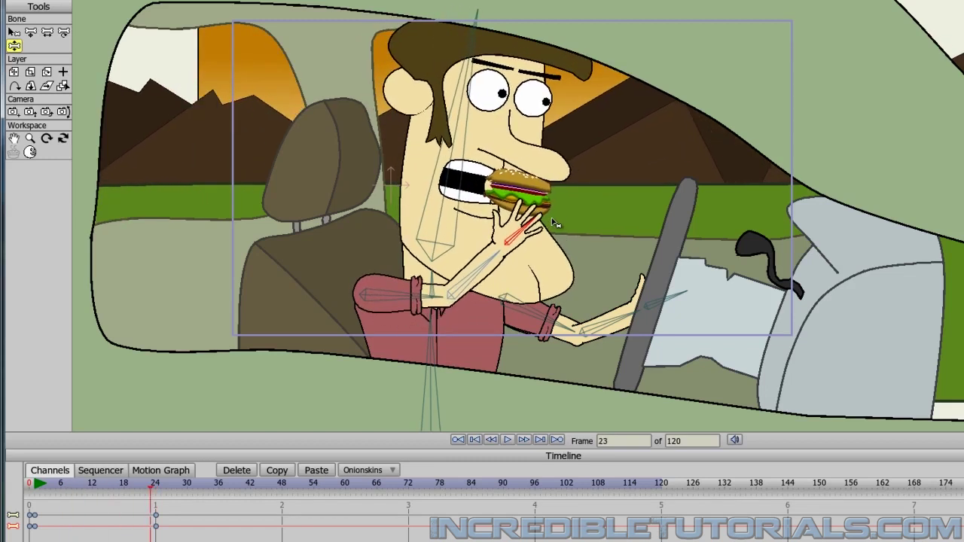
pyautogui.hotkey('ctrl', 'Right')
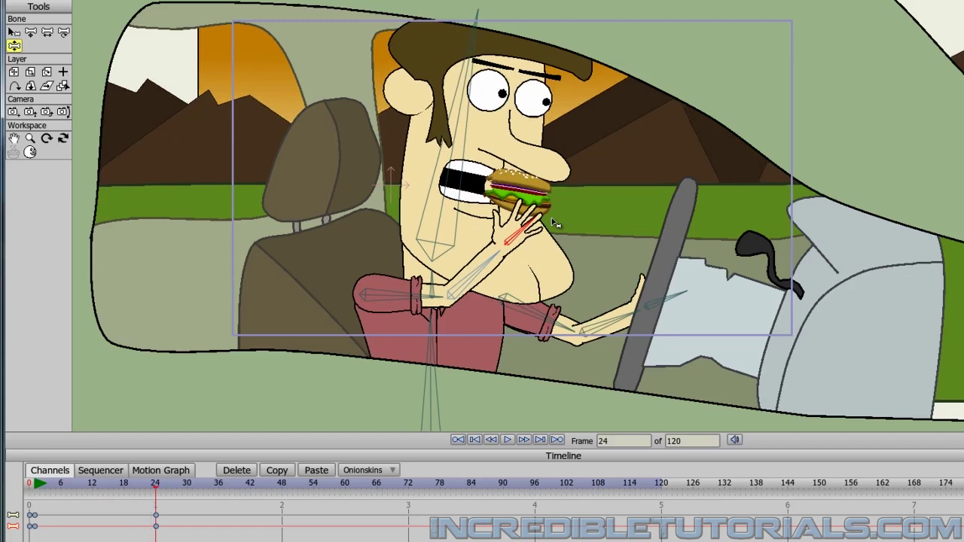
# At frame 29, pose Steve leaning forward with his far hand at the wheel, head tilted farther and near hand lowered from the burger
pyautogui.hotkey('ctrl', 'Right')
pyautogui.hotkey('ctrl', 'Right')
pyautogui.hotkey('ctrl', 'Right')
pyautogui.hotkey('ctrl', 'Right')
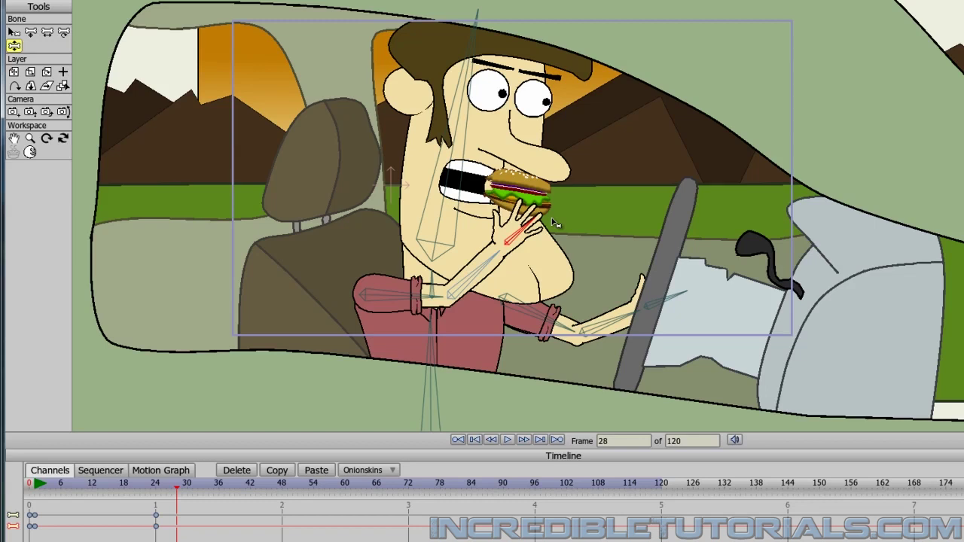
pyautogui.hotkey('ctrl', 'Right')
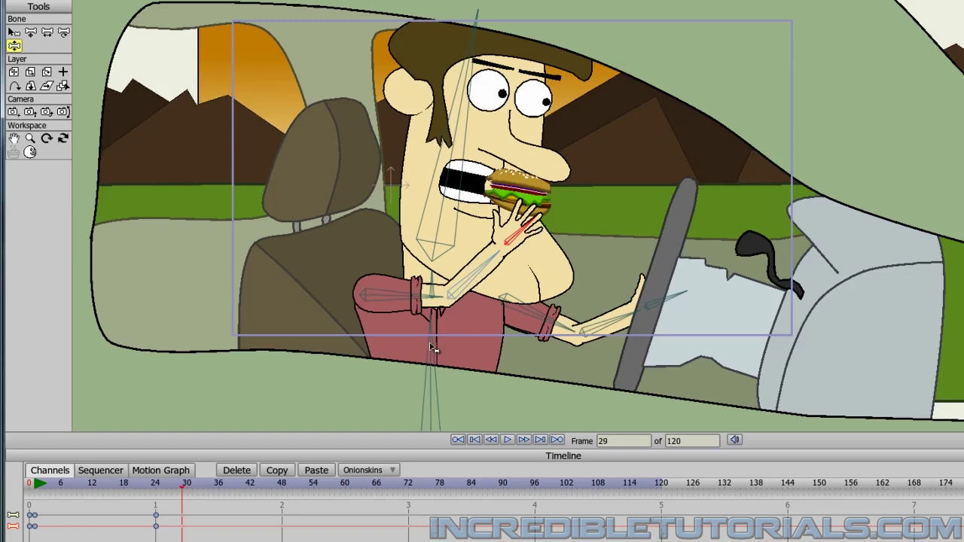
pyautogui.moveTo(433, 348); pyautogui.dragTo(657, 381)
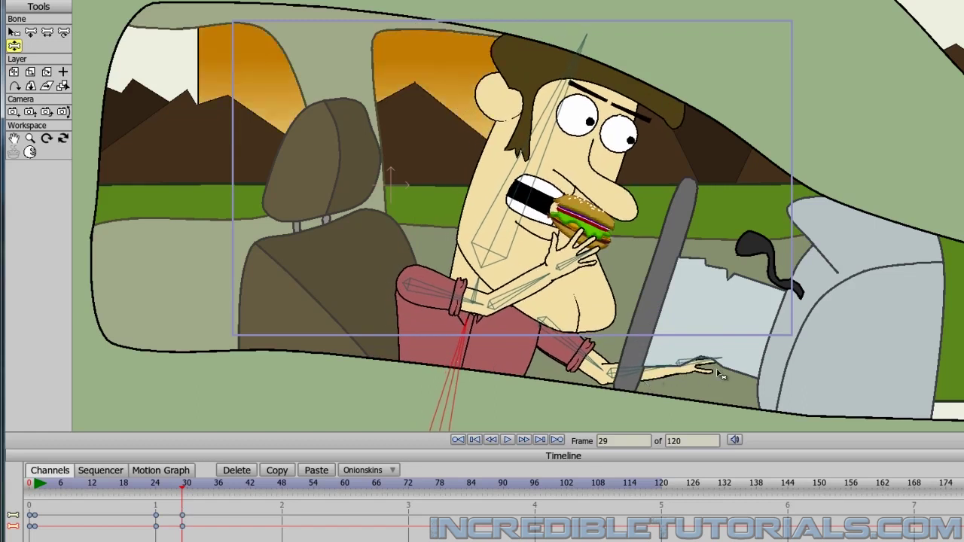
pyautogui.moveTo(716, 367); pyautogui.dragTo(670, 264)
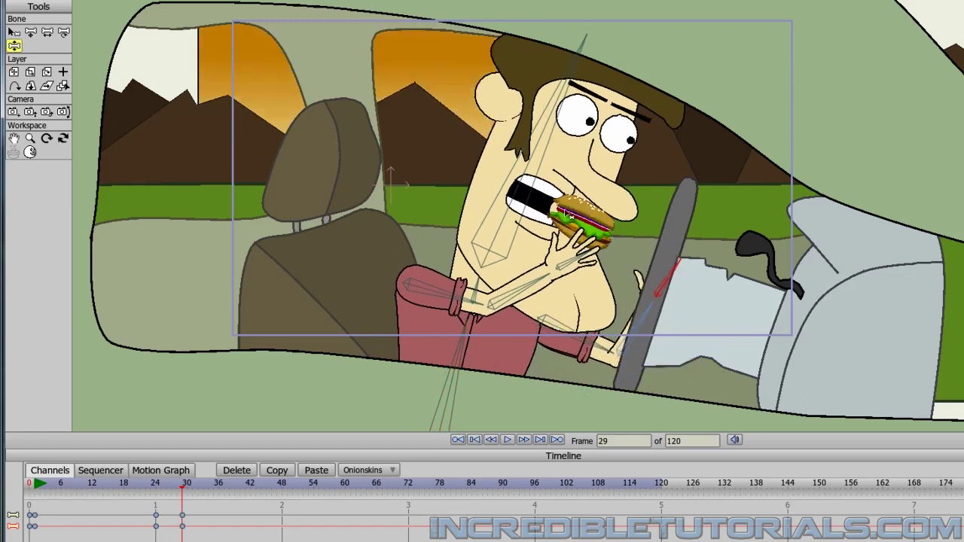
pyautogui.moveTo(531, 193); pyautogui.dragTo(505, 181)
pyautogui.moveTo(583, 260); pyautogui.dragTo(542, 331)
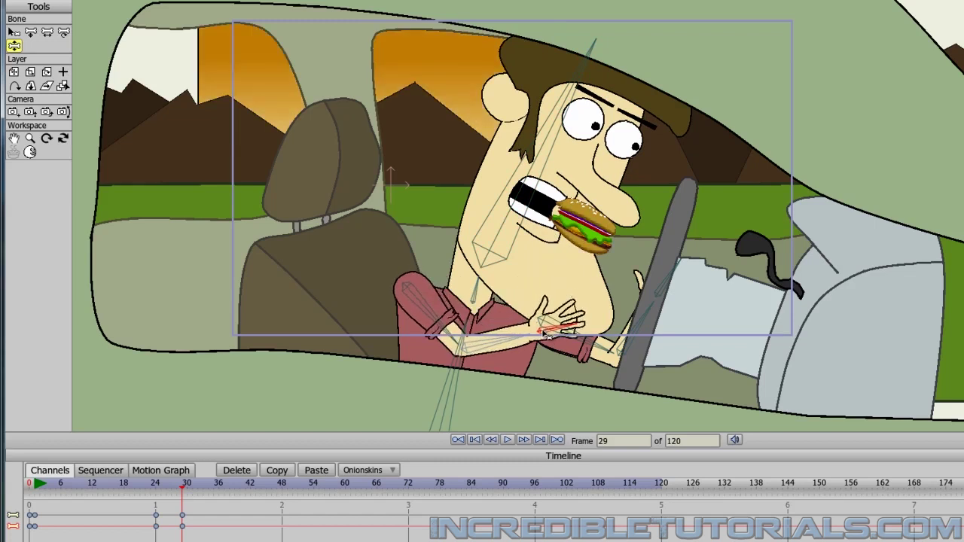
# Scrub through the frames leading up to 29 to check how the torso lean and arm movements play between the keyframes
pyautogui.press('Left')
pyautogui.press('Left')
pyautogui.press('Left')
pyautogui.press('Left')
pyautogui.press('Left')
pyautogui.press('Left')
pyautogui.press('Left')
pyautogui.press('Left')
pyautogui.press('Left')
pyautogui.press('Left')
pyautogui.press('Left')
pyautogui.press('Left')
pyautogui.hotkey('ctrl', 'Right')
pyautogui.hotkey('ctrl', 'Right')
pyautogui.hotkey('ctrl', 'Right')
pyautogui.hotkey('ctrl', 'Right')
pyautogui.hotkey('ctrl', 'Right')
pyautogui.hotkey('ctrl', 'Right')
pyautogui.hotkey('ctrl', 'Right')
pyautogui.hotkey('ctrl', 'Right')
pyautogui.hotkey('ctrl', 'Right')
pyautogui.hotkey('ctrl', 'Right')
pyautogui.hotkey('ctrl', 'Right')
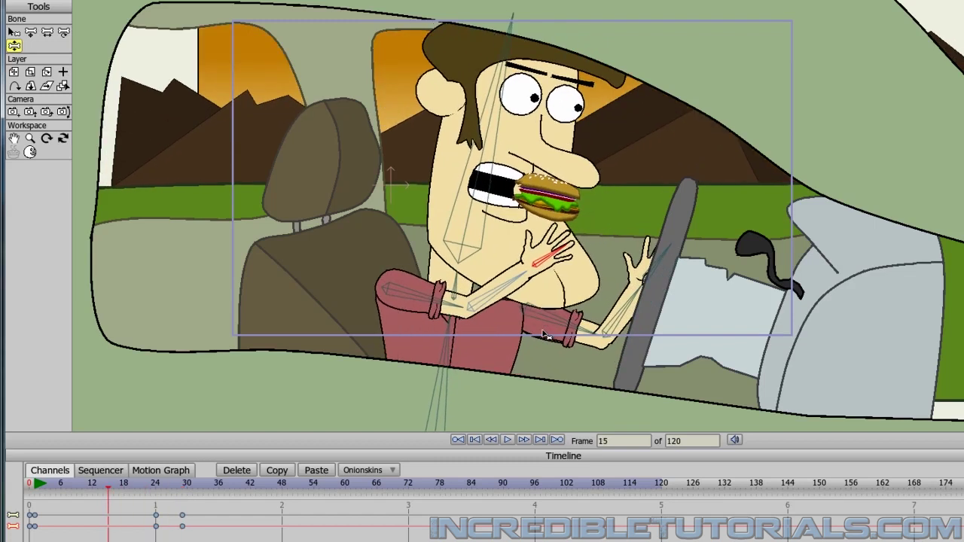
pyautogui.hotkey('ctrl', 'Left')
pyautogui.hotkey('ctrl', 'Left')
pyautogui.hotkey('ctrl', 'Left')
pyautogui.hotkey('ctrl', 'Left')
pyautogui.hotkey('ctrl', 'Left')
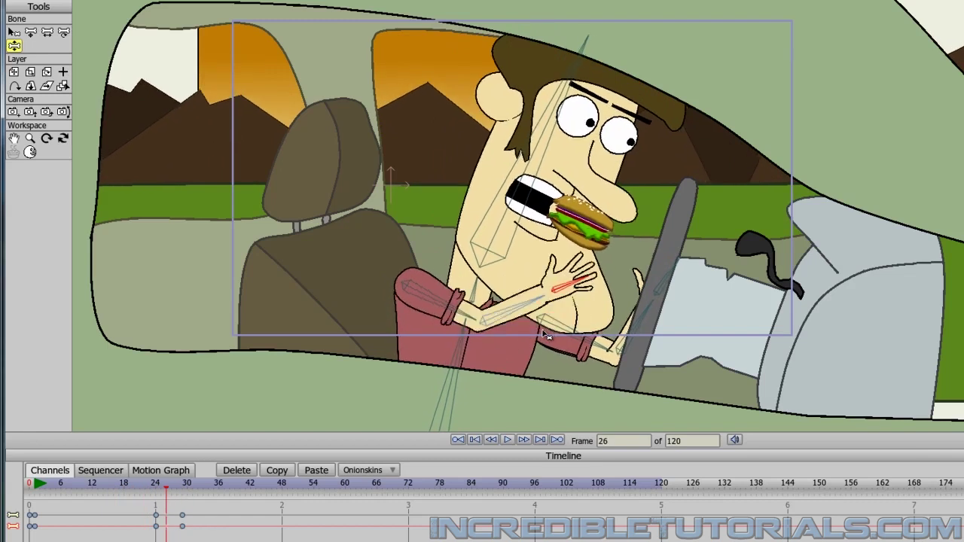
# At frame 24, straighten Steve's torso upright again and readjust the tilt of his head
pyautogui.hotkey('ctrl', 'Right')
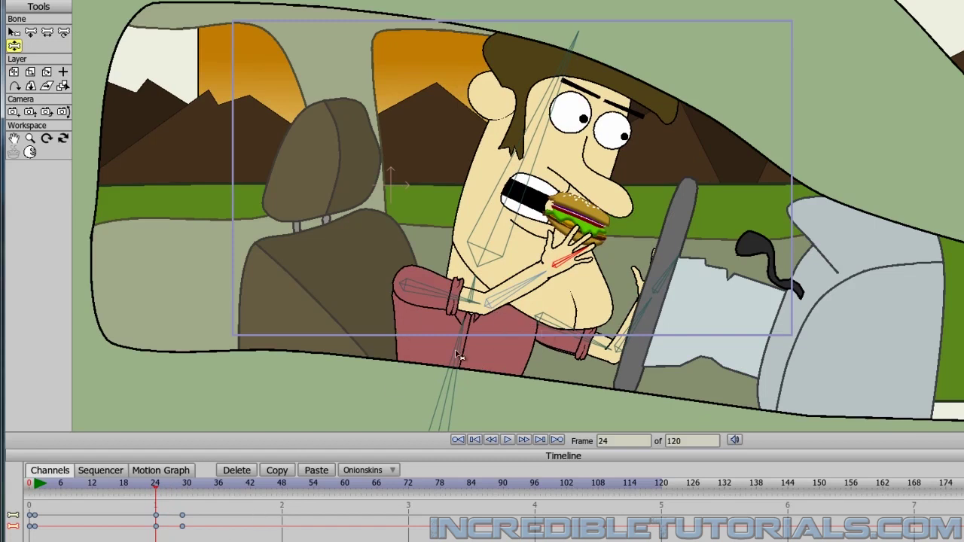
pyautogui.moveTo(456, 362); pyautogui.dragTo(429, 356)
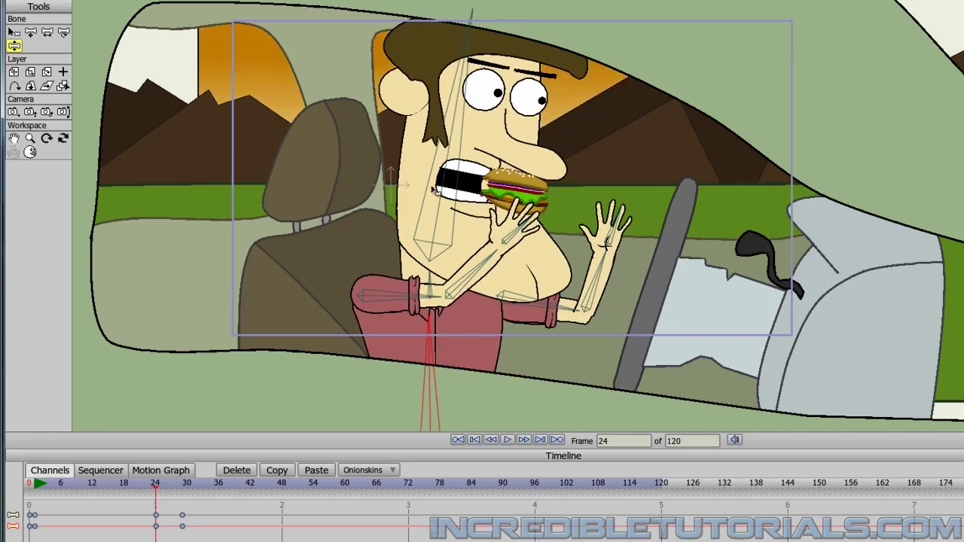
pyautogui.moveTo(452, 188)
pyautogui.mouseDown()
pyautogui.moveTo(434, 175)
pyautogui.moveTo(450, 178)
pyautogui.mouseUp()
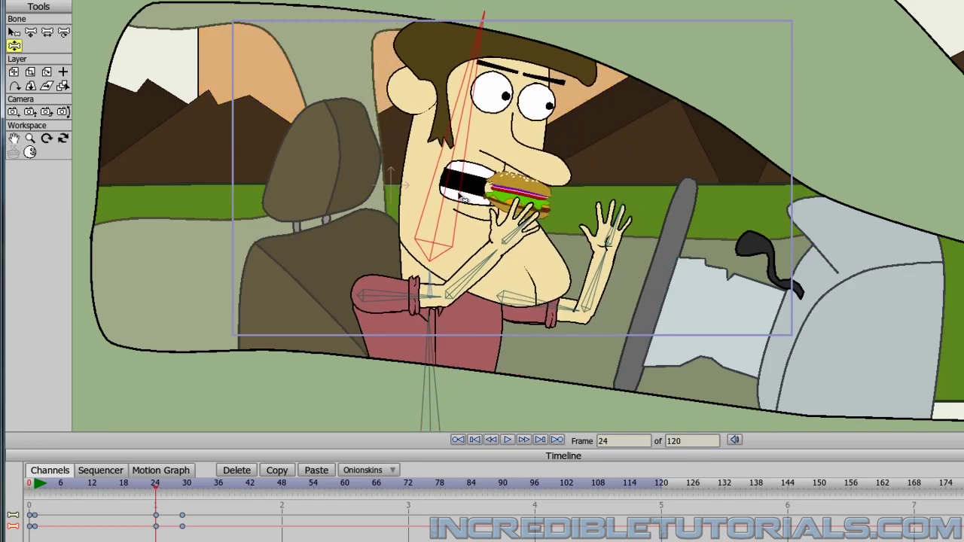
# At frame 24, lower Steve's far hand from its raised position onto the steering wheel
pyautogui.moveTo(610, 224); pyautogui.dragTo(682, 303)
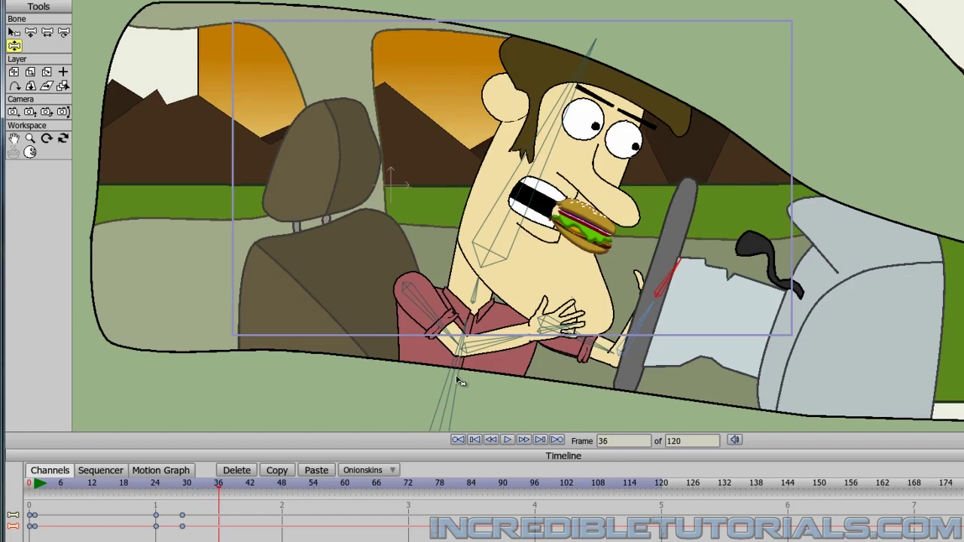
# At frame 36, lean Steve's torso and head back, stretch his far arm to the wheel and lower his near hand
pyautogui.moveTo(462, 382); pyautogui.dragTo(424, 371)
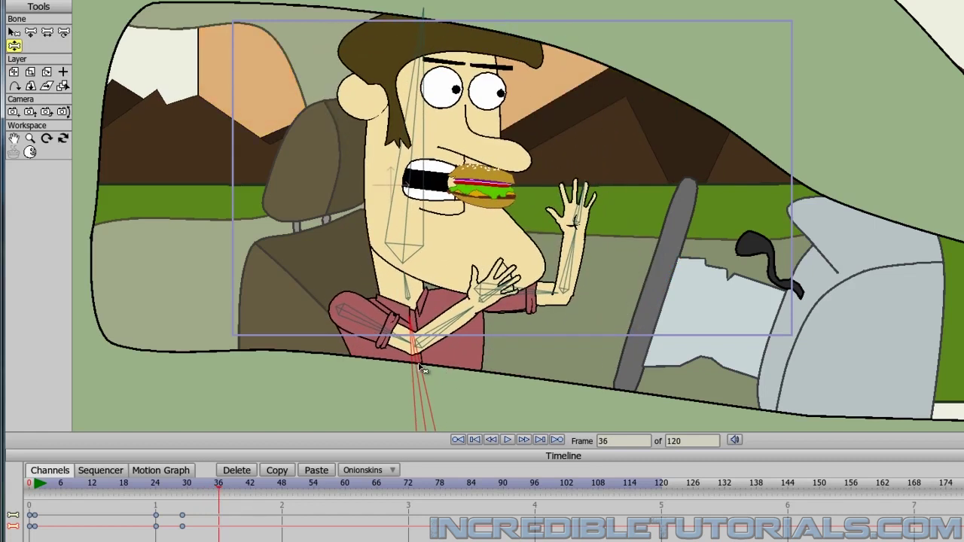
pyautogui.moveTo(414, 242); pyautogui.dragTo(373, 235)
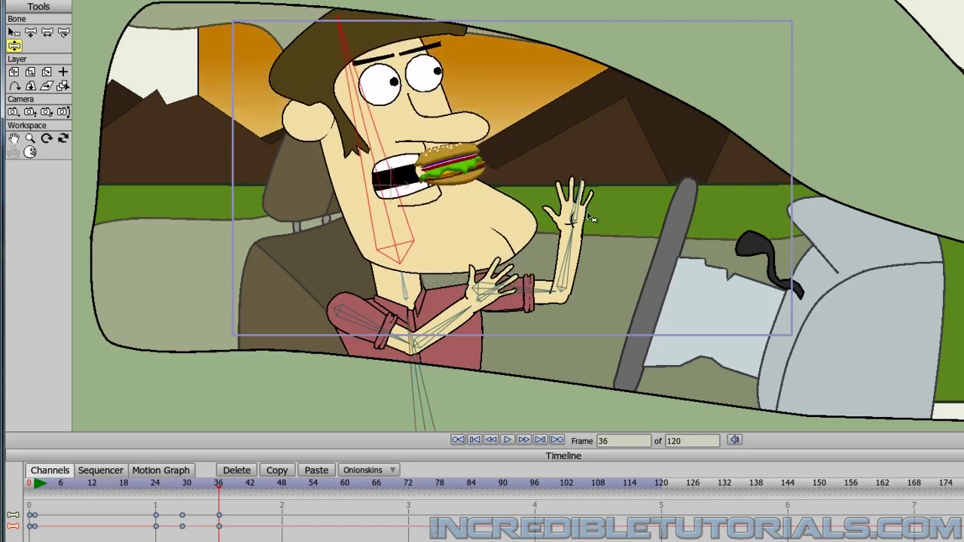
pyautogui.moveTo(593, 219); pyautogui.dragTo(633, 278)
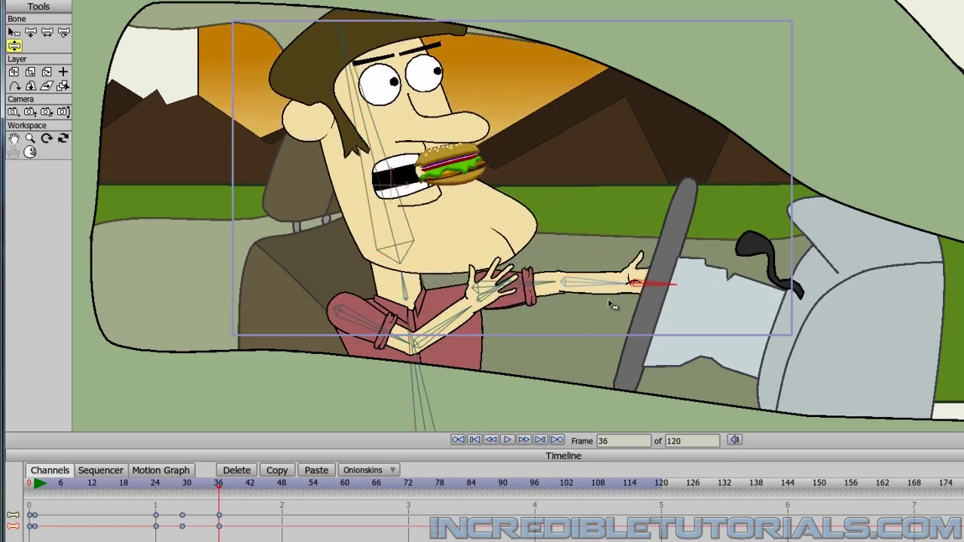
pyautogui.moveTo(489, 307); pyautogui.dragTo(486, 388)
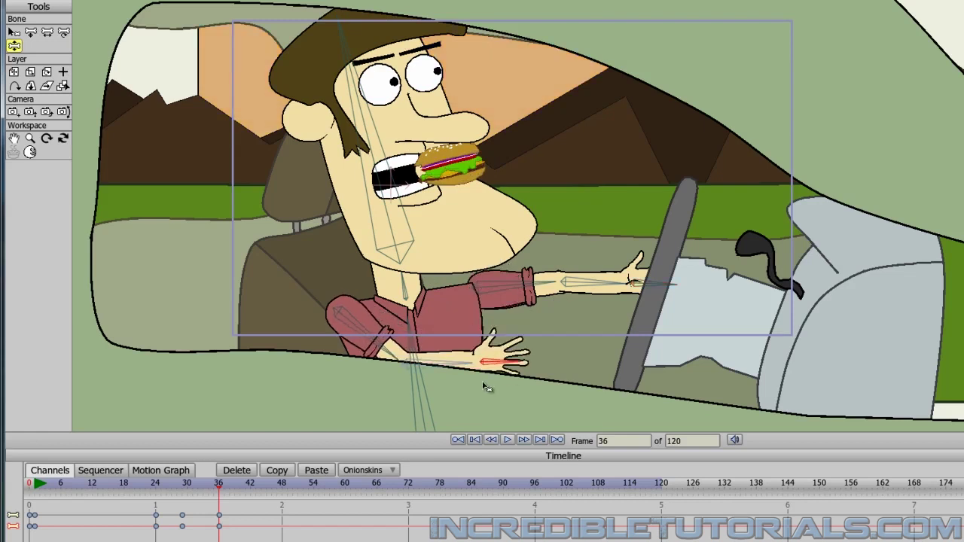
# Scrub back from frame 36 and forward again to check Steve's forward lean and backward recoil
pyautogui.press('Left')
pyautogui.press('Left')
pyautogui.press('Left')
pyautogui.press('Left')
pyautogui.press('Left')
pyautogui.press('Left')
pyautogui.press('Left')
pyautogui.press('Left')
pyautogui.press('Left')
pyautogui.press('Left')
pyautogui.press('Left')
pyautogui.press('Left')
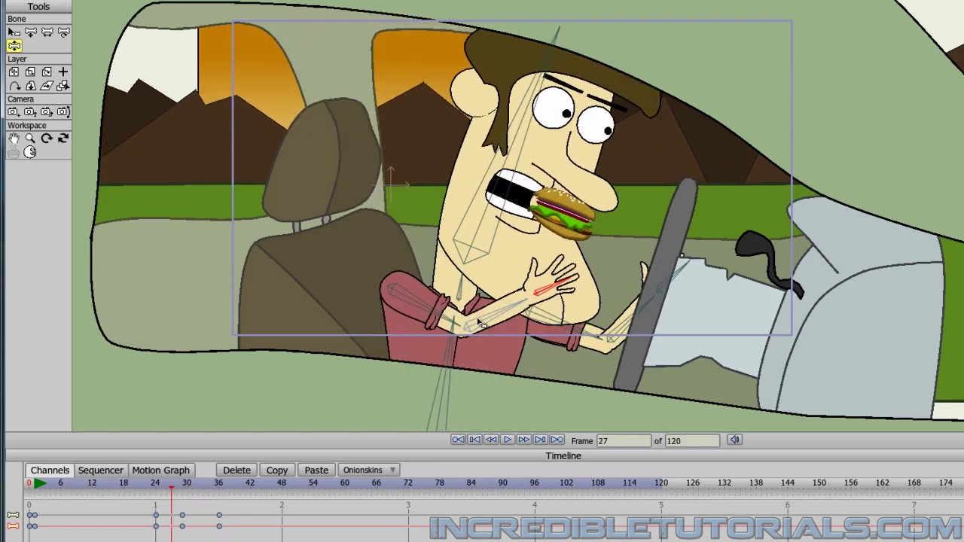
pyautogui.press('Right')
pyautogui.press('Right')
pyautogui.press('Right')
pyautogui.press('Right')
pyautogui.press('Right')
pyautogui.press('Right')
pyautogui.press('Right')
pyautogui.press('Right')
pyautogui.press('Right')
pyautogui.press('Right')
pyautogui.press('Right')
pyautogui.press('Right')
pyautogui.press('Right')
pyautogui.press('Right')
pyautogui.press('Right')
pyautogui.press('Right')
pyautogui.press('Right')
pyautogui.press('Right')
pyautogui.press('Right')
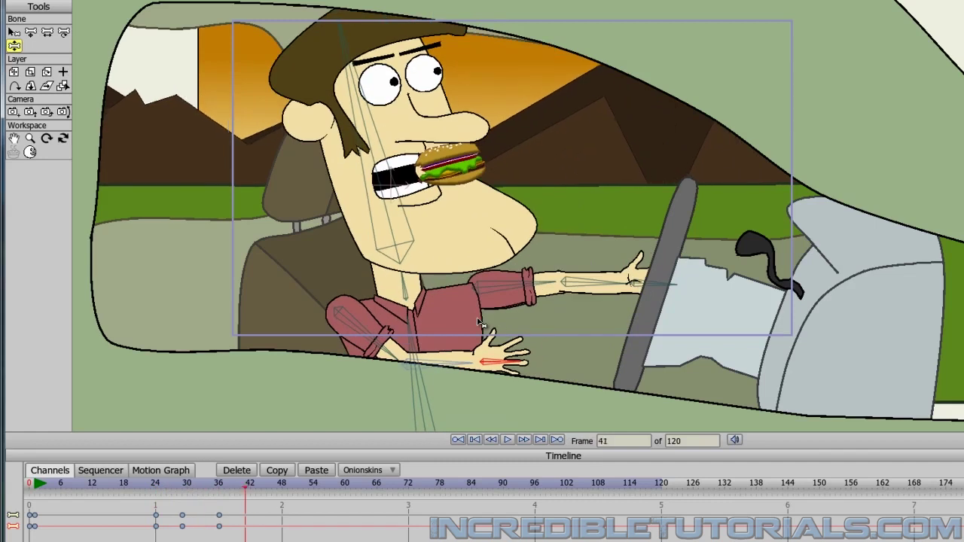
# At frame 48, return Steve's torso and head upright, rest his far hand on the wheel and drop his near arm out of sight
pyautogui.hotkey('ctrl', 'Right')
pyautogui.hotkey('ctrl', 'Right')
pyautogui.hotkey('ctrl', 'Right')
pyautogui.hotkey('ctrl', 'Right')
pyautogui.hotkey('ctrl', 'Right')
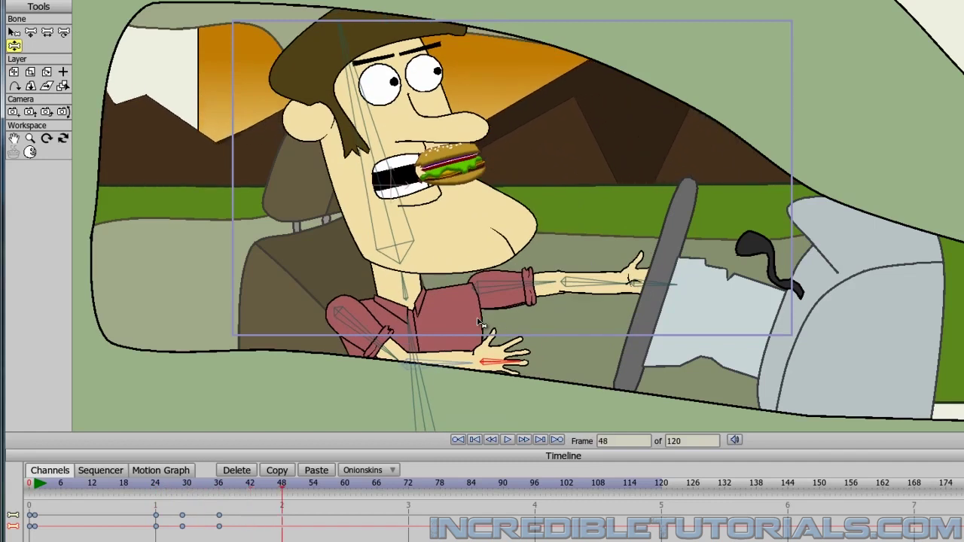
pyautogui.moveTo(415, 350); pyautogui.dragTo(578, 344)
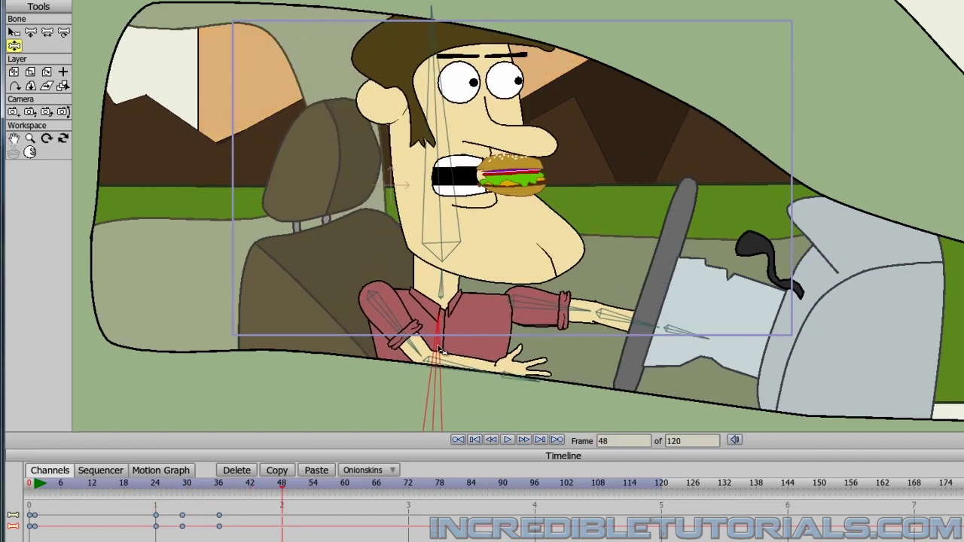
pyautogui.moveTo(700, 343); pyautogui.dragTo(618, 290)
pyautogui.moveTo(450, 224); pyautogui.dragTo(476, 238)
pyautogui.moveTo(511, 384); pyautogui.dragTo(460, 521)
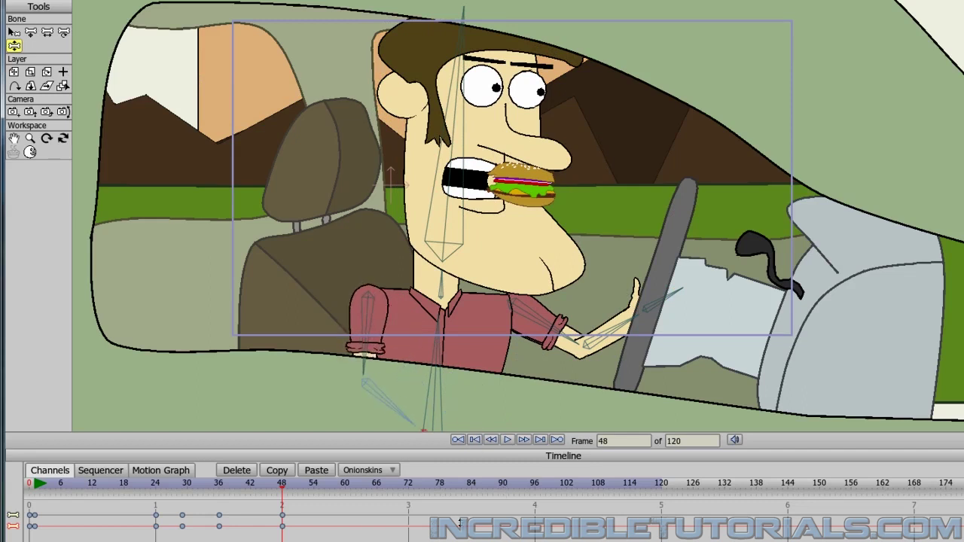
# Scrub backward from frame 48 to the low twenties to review Steve's recoil and arm movements
pyautogui.press('Left')
pyautogui.press('Left')
pyautogui.press('Left')
pyautogui.press('Left')
pyautogui.press('Left')
pyautogui.press('Left')
pyautogui.press('Left')
pyautogui.press('Left')
pyautogui.press('Left')
pyautogui.press('Left')
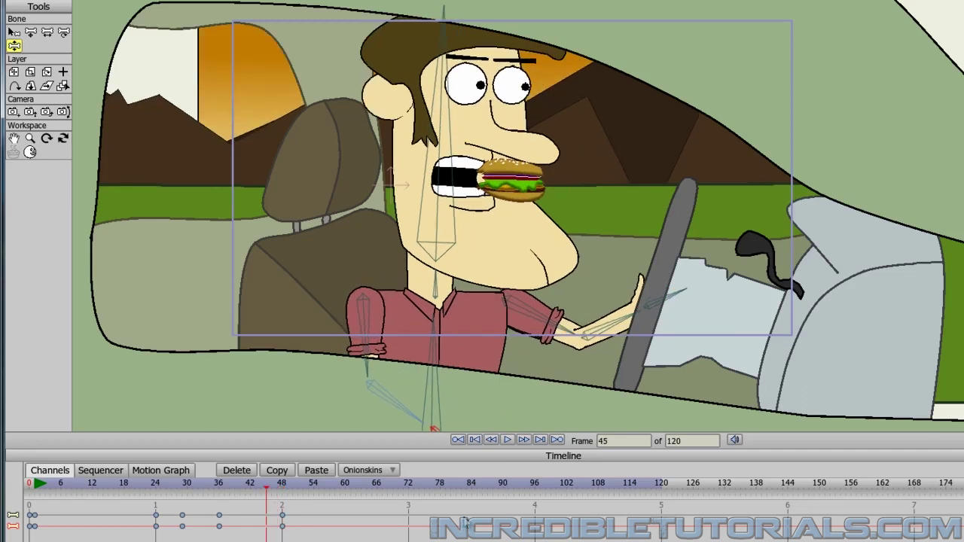
pyautogui.press('Left')
pyautogui.press('Left')
pyautogui.press('Left')
pyautogui.press('Left')
pyautogui.press('Left')
pyautogui.press('Left')
pyautogui.press('Left')
pyautogui.press('Left')
pyautogui.press('Left')
pyautogui.press('Left')
pyautogui.press('Left')
pyautogui.press('Left')
pyautogui.press('Left')
pyautogui.press('Left')
pyautogui.press('Left')
pyautogui.press('Left')
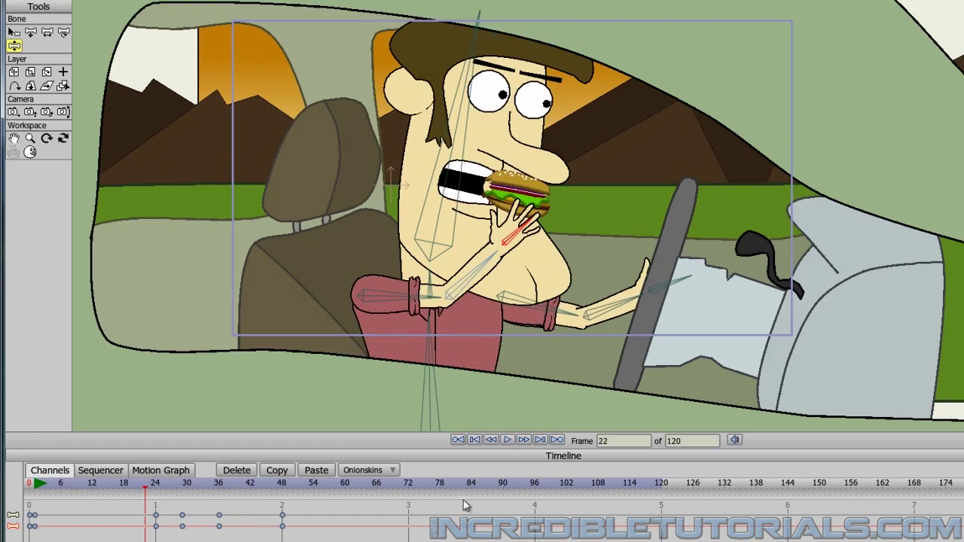
# At frame 24, change the Mouth Switch from Teeth Grab to Open
pyautogui.press('Right')
pyautogui.press('Right')
pyautogui.press('Right')
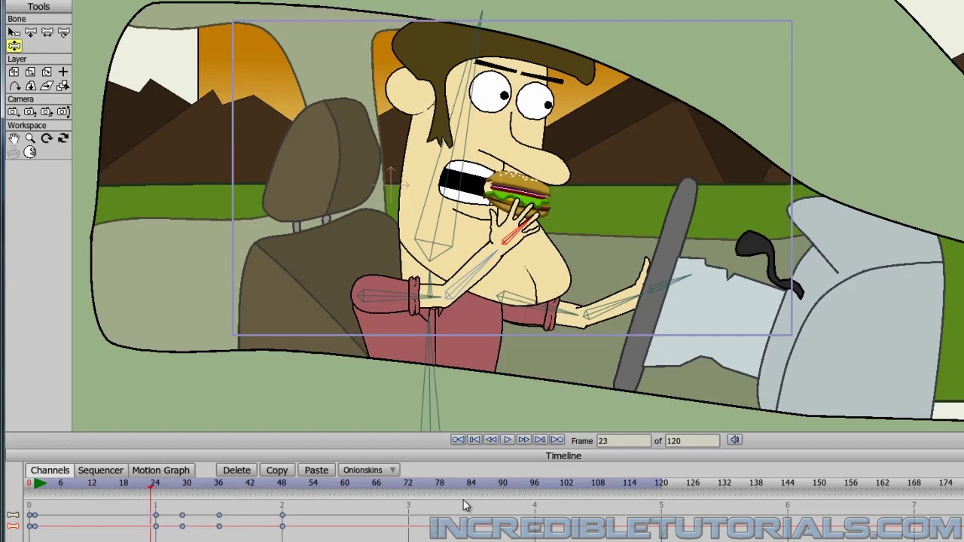
pyautogui.press('Left')
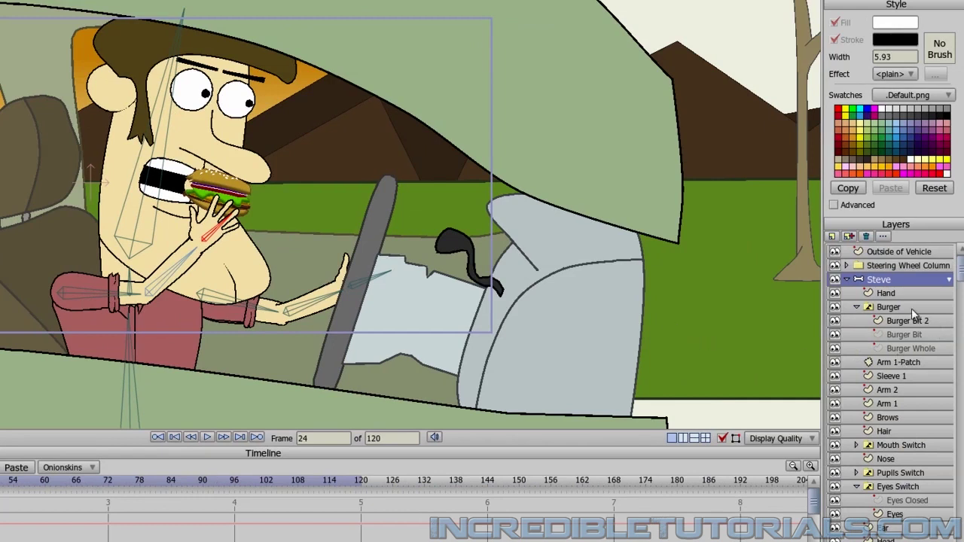
pyautogui.click(908, 446)
pyautogui.rightClick(909, 446)
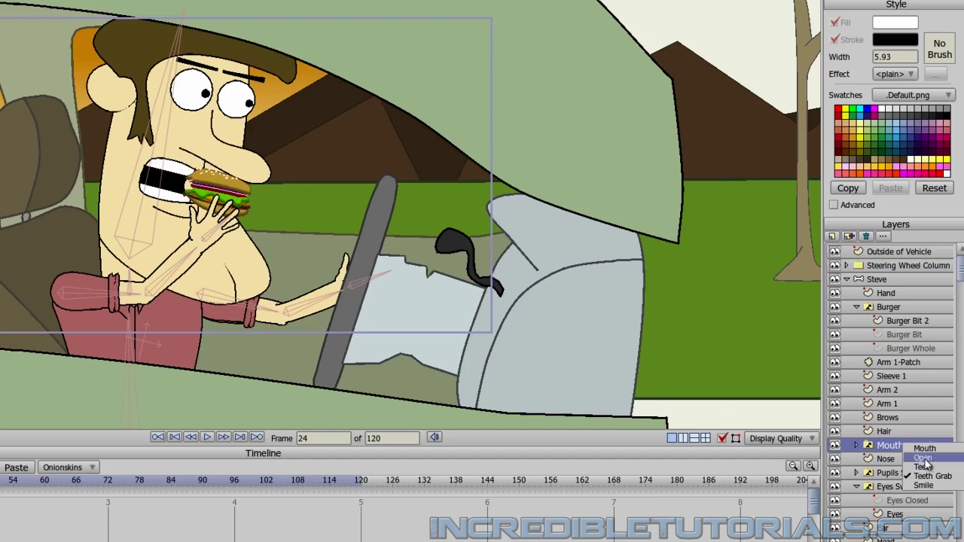
pyautogui.click(925, 460)
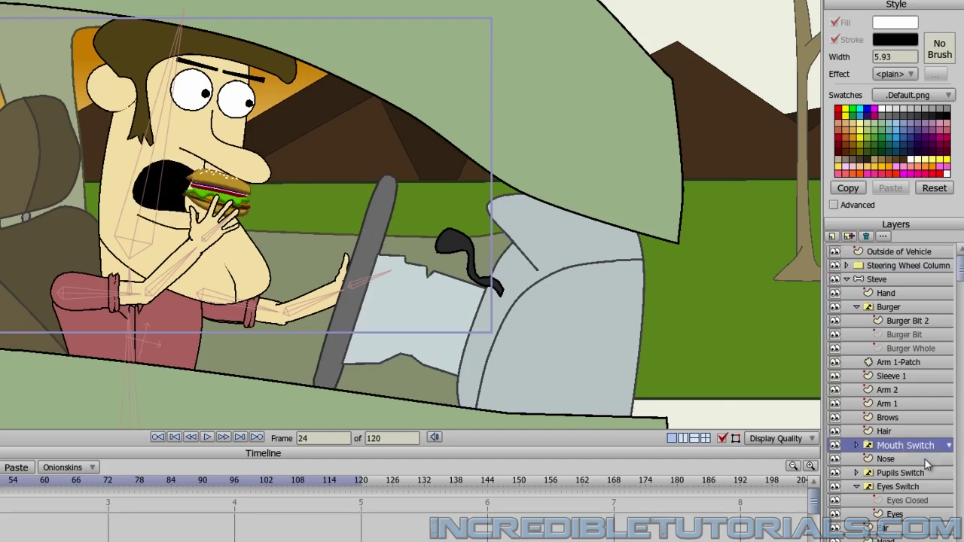
# Select the Burger layer and keyframe its current position and rotation at frame 24
pyautogui.click(904, 313)
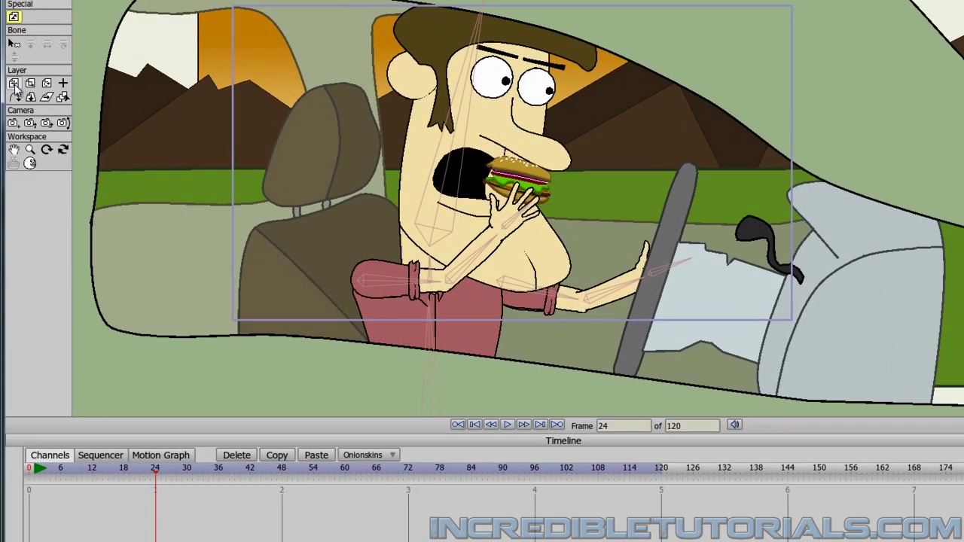
pyautogui.click(14, 85)
pyautogui.click(47, 84)
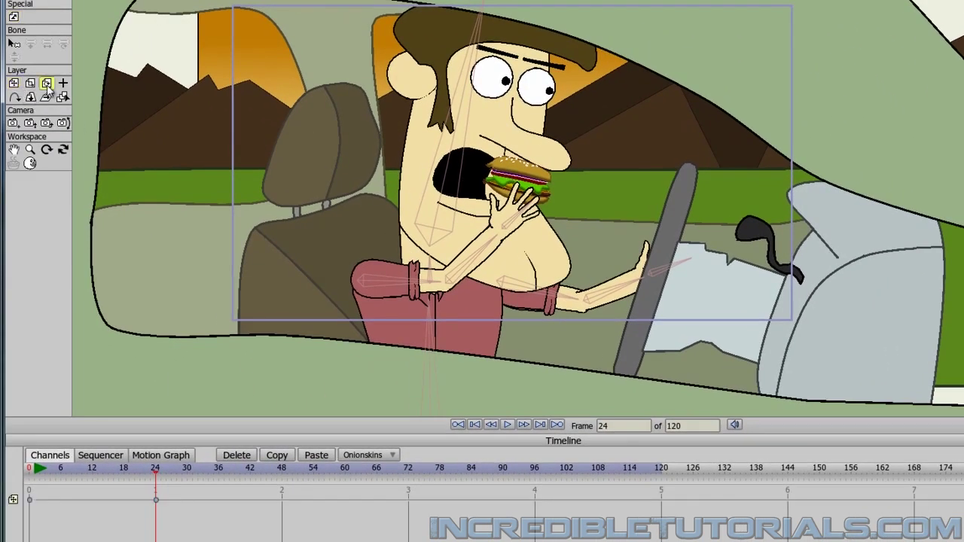
pyautogui.click(501, 182)
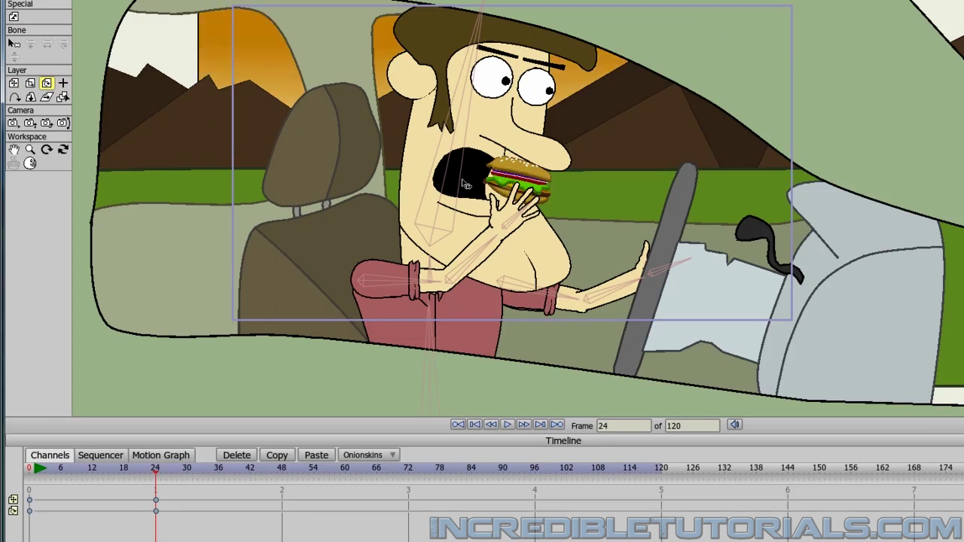
# At frame 30, rotate the burger and move it down out of sight below the car's window edge
pyautogui.press('Right')
pyautogui.press('Right')
pyautogui.press('Right')
pyautogui.press('Right')
pyautogui.press('Right')
pyautogui.press('Right')
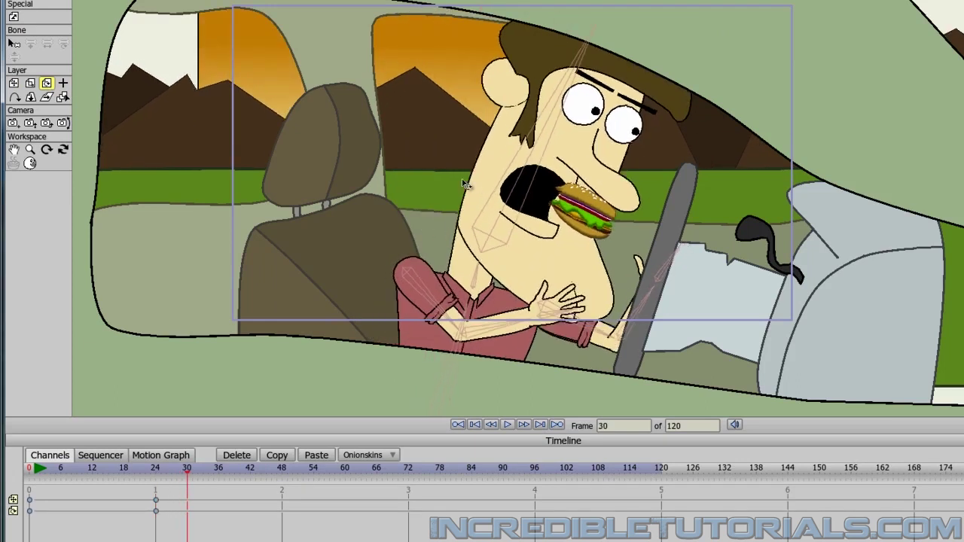
pyautogui.press('Left')
pyautogui.press('Right')
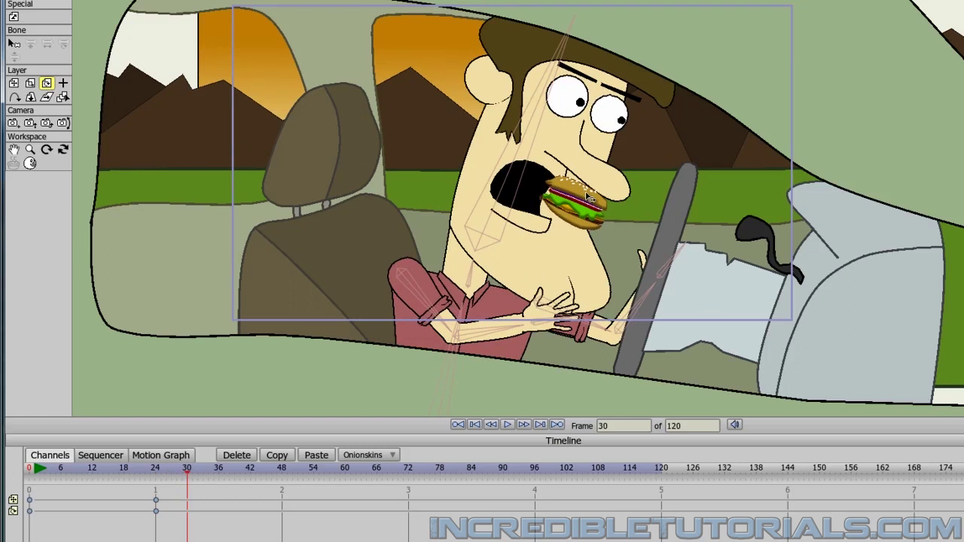
pyautogui.moveTo(595, 216); pyautogui.dragTo(963, 376)
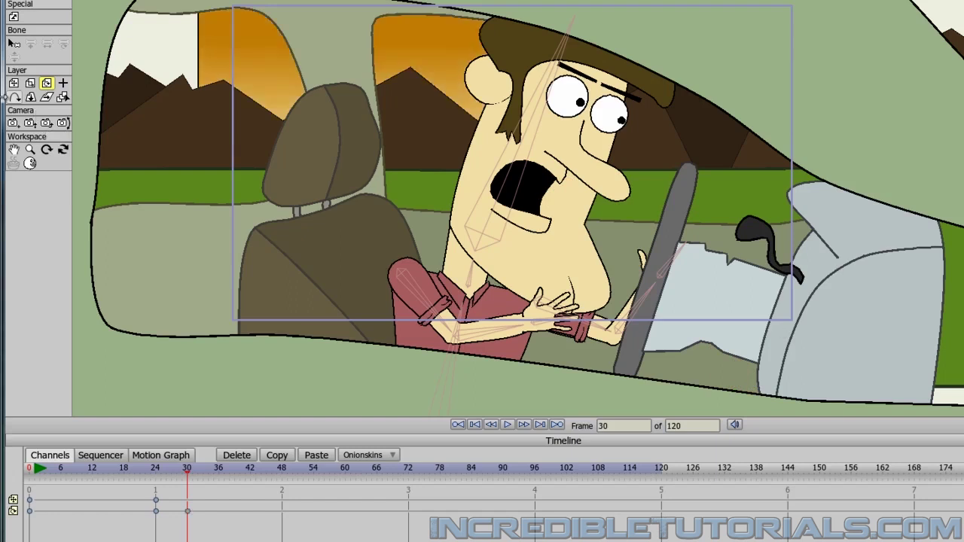
pyautogui.click(13, 83)
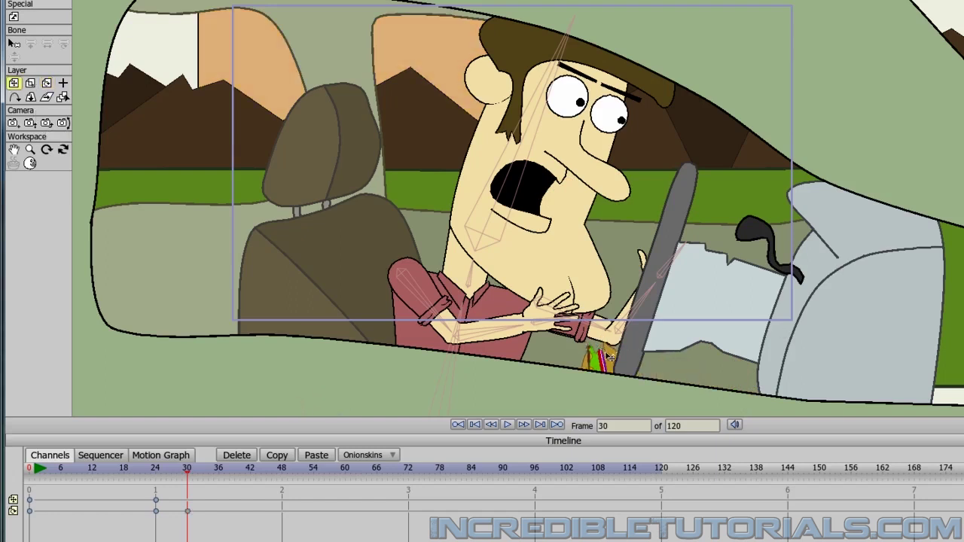
# Scrub back and forth around frame 30 to check the burger's fall and its position in the following frames
pyautogui.press('Left')
pyautogui.press('Left')
pyautogui.press('Left')
pyautogui.press('Left')
pyautogui.press('Left')
pyautogui.press('Left')
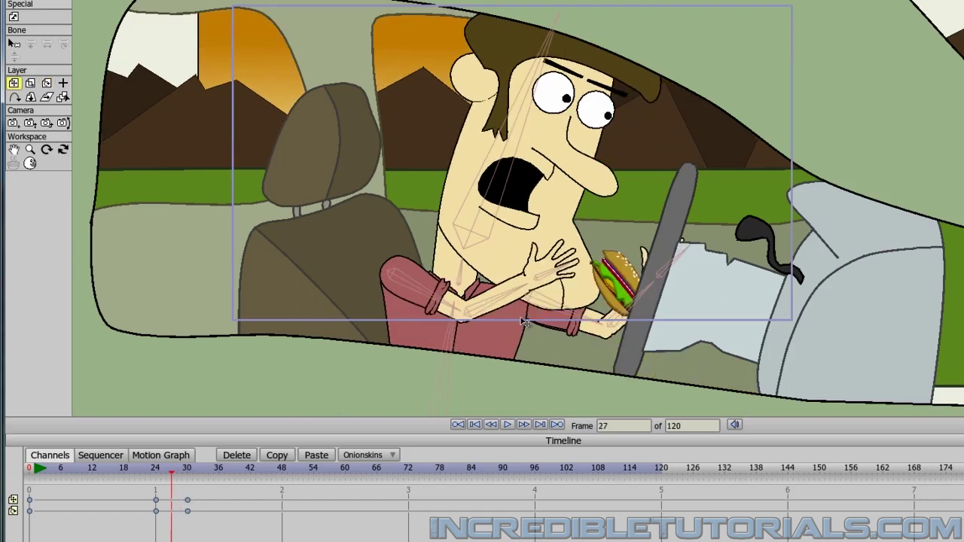
pyautogui.press('Right')
pyautogui.press('Right')
pyautogui.press('Right')
pyautogui.press('Right')
pyautogui.press('Right')
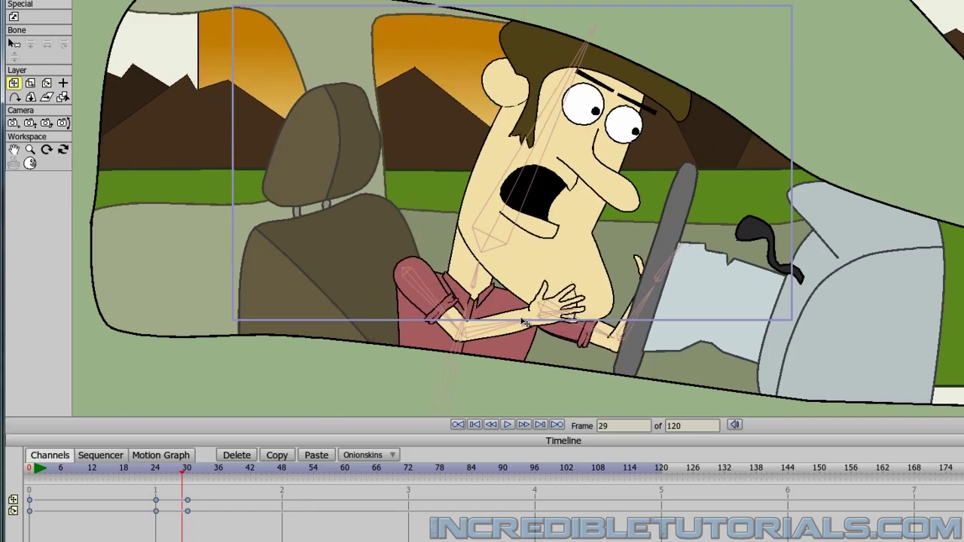
pyautogui.press('Right')
pyautogui.press('Right')
pyautogui.press('Right')
pyautogui.press('Right')
pyautogui.press('Right')
pyautogui.press('Right')
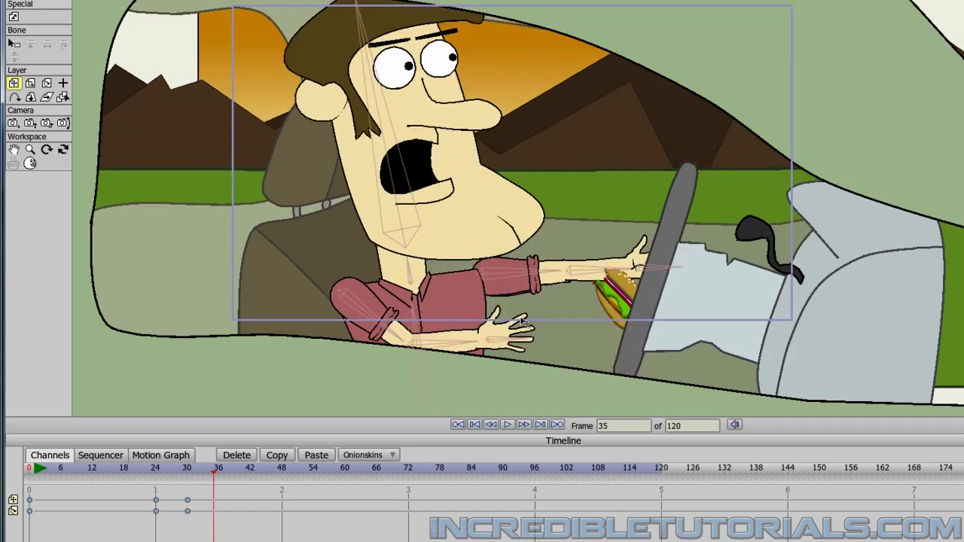
pyautogui.press('Left')
pyautogui.press('Left')
pyautogui.press('Left')
pyautogui.press('Left')
pyautogui.press('Left')
pyautogui.press('Left')
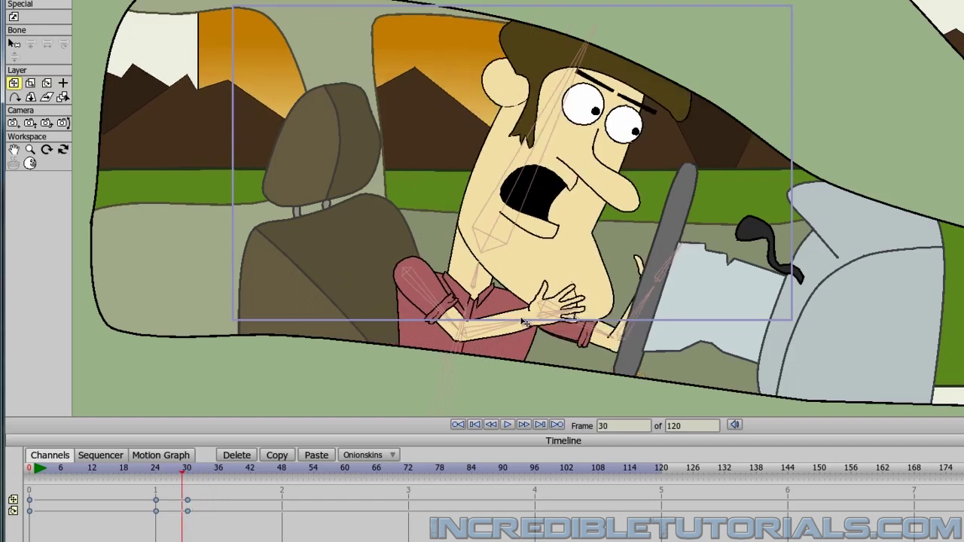
pyautogui.press('Right')
pyautogui.press('Right')
pyautogui.press('Right')
pyautogui.press('Right')
pyautogui.press('Right')
pyautogui.press('Right')
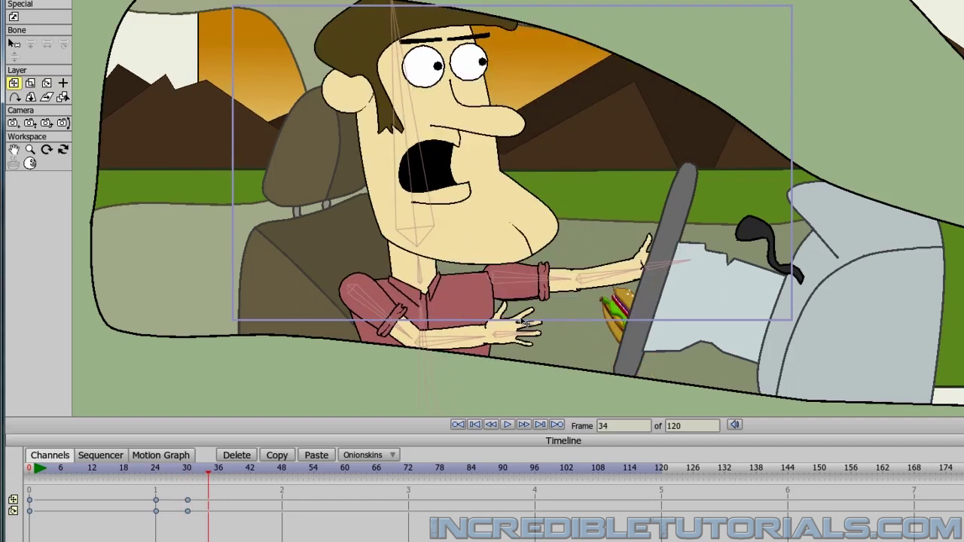
# At frame 30, allow animated layer effects on the Burger layer and turn off its visibility
pyautogui.press('Left')
pyautogui.press('Left')
pyautogui.press('Left')
pyautogui.press('Left')
pyautogui.press('Left')
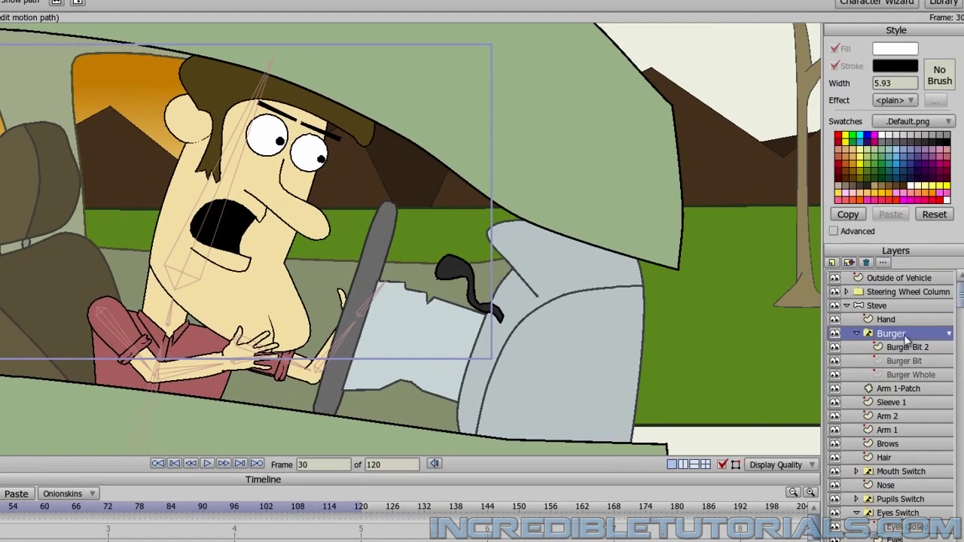
pyautogui.doubleClick(904, 334)
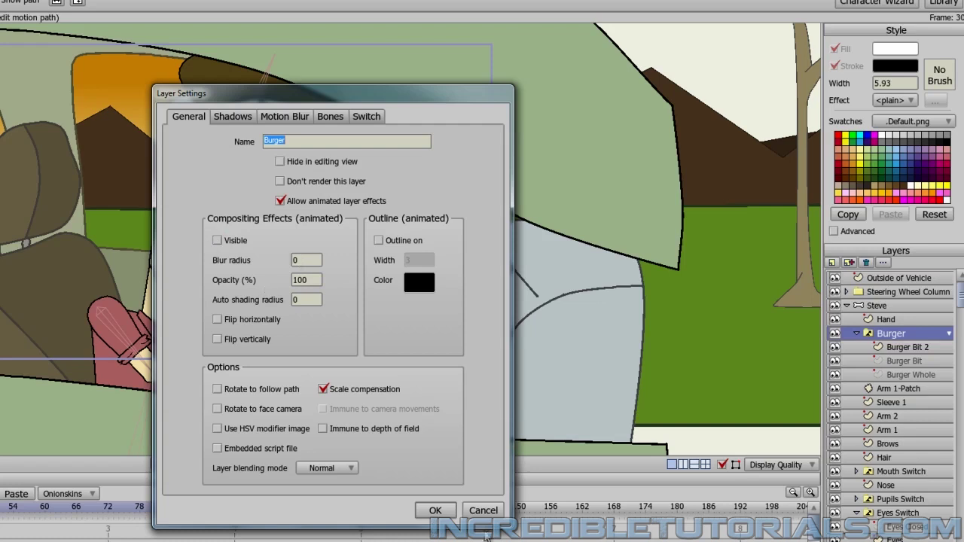
pyautogui.click(434, 511)
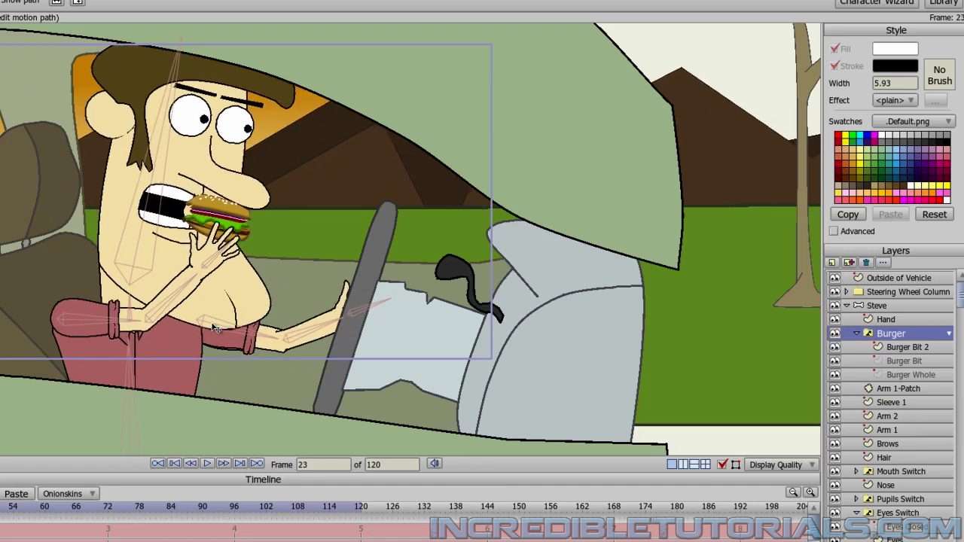
# At frame 24, set the Pupils Switch to No Pupils and the Eyes Switch to Eyes Closed
pyautogui.press('Right')
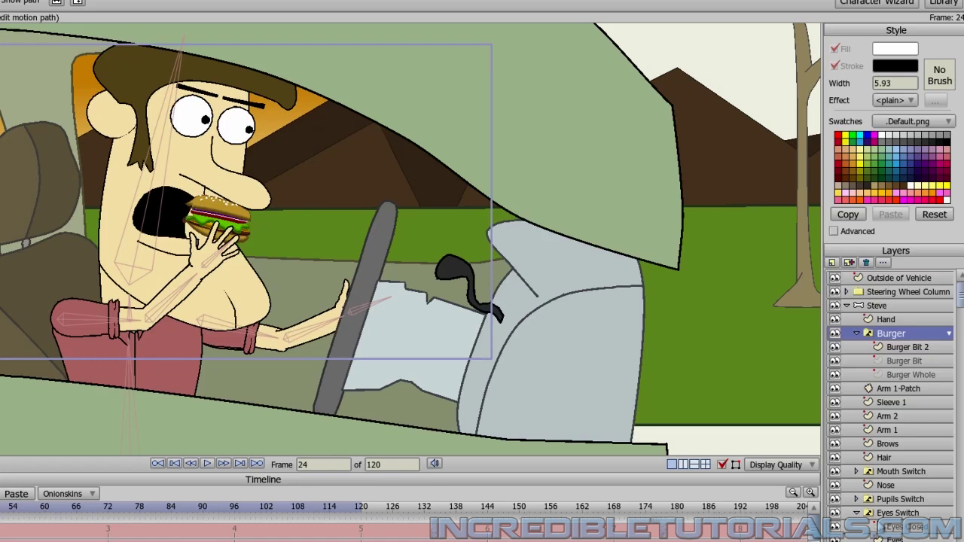
pyautogui.rightClick(906, 500)
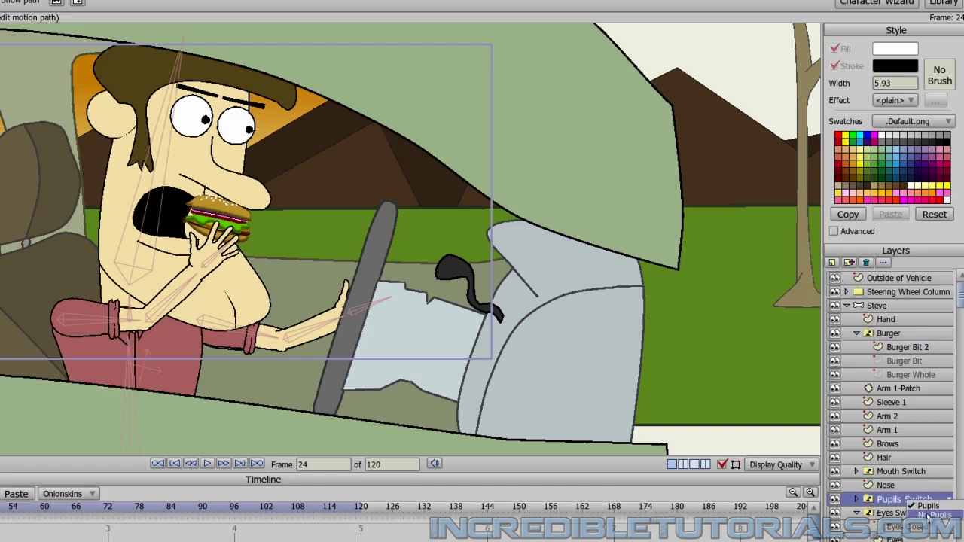
pyautogui.click(928, 515)
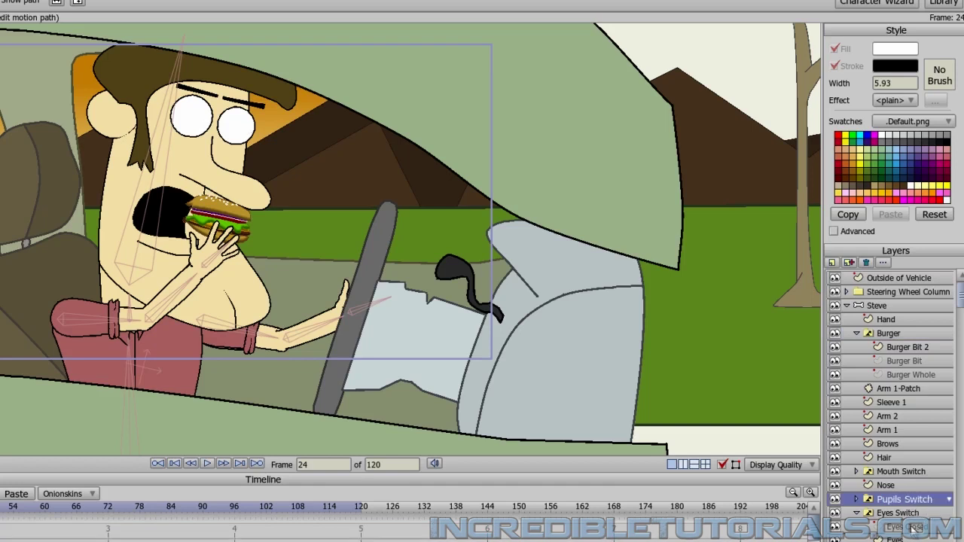
pyautogui.click(910, 516)
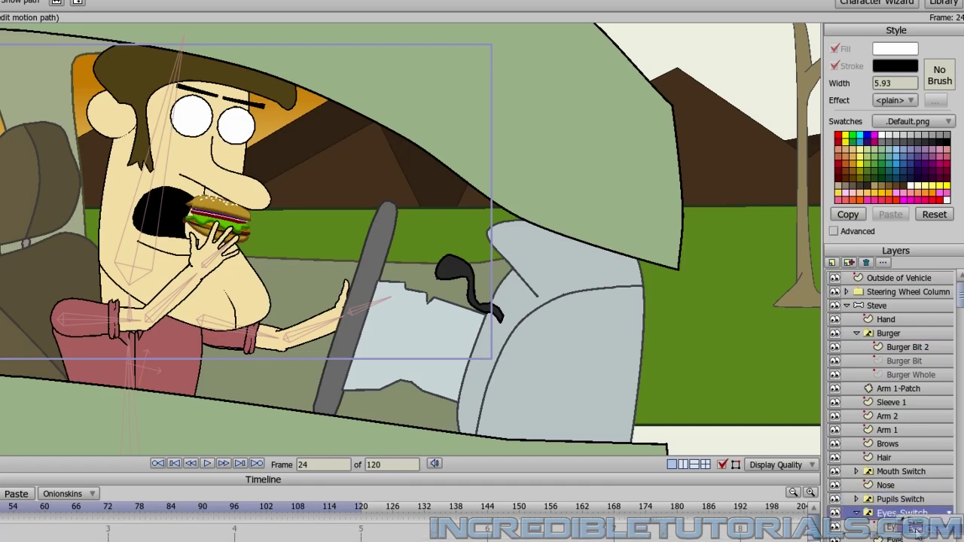
pyautogui.click(916, 530)
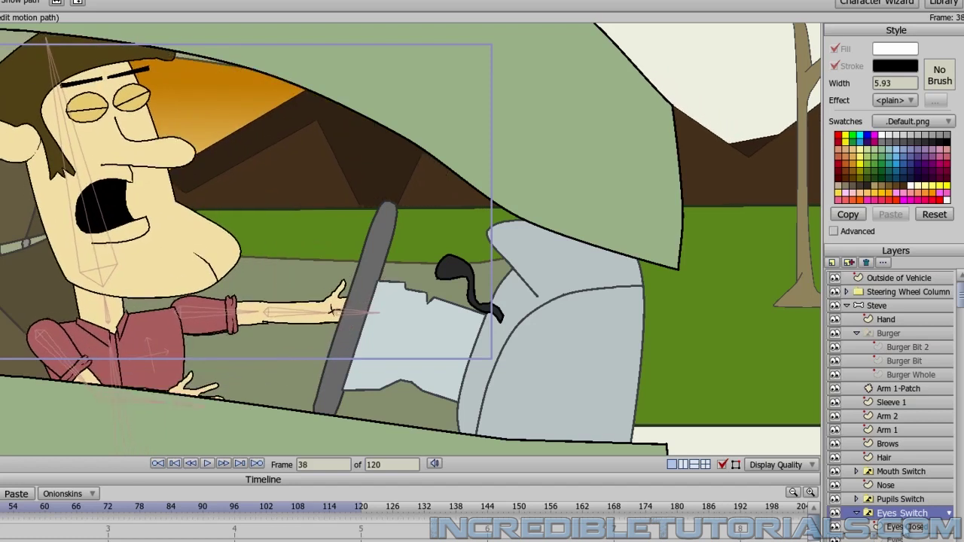
# At frame 38, switch Steve's eyes back to open and set the Pupils Switch to Pupils
pyautogui.rightClick(905, 510)
pyautogui.click(910, 517)
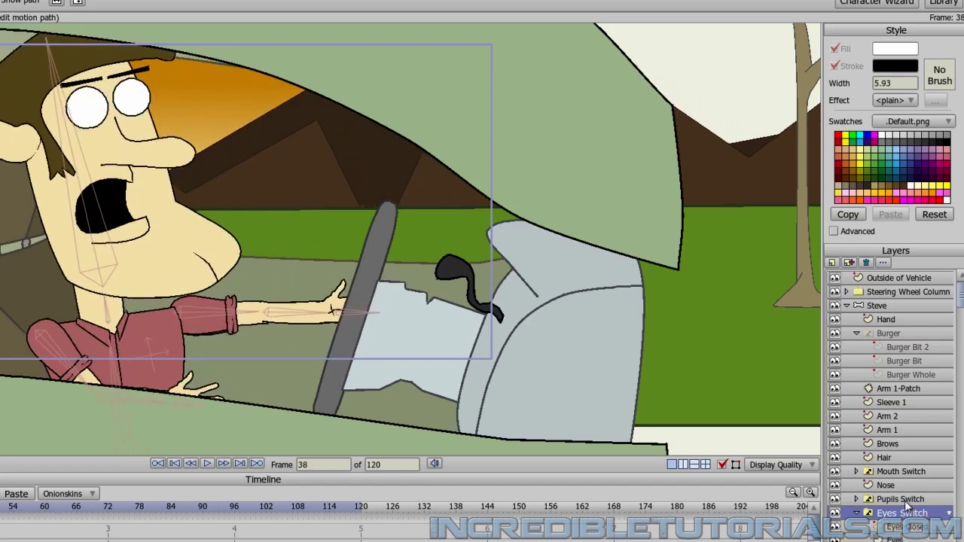
pyautogui.click(907, 504)
pyautogui.click(917, 502)
pyautogui.click(919, 506)
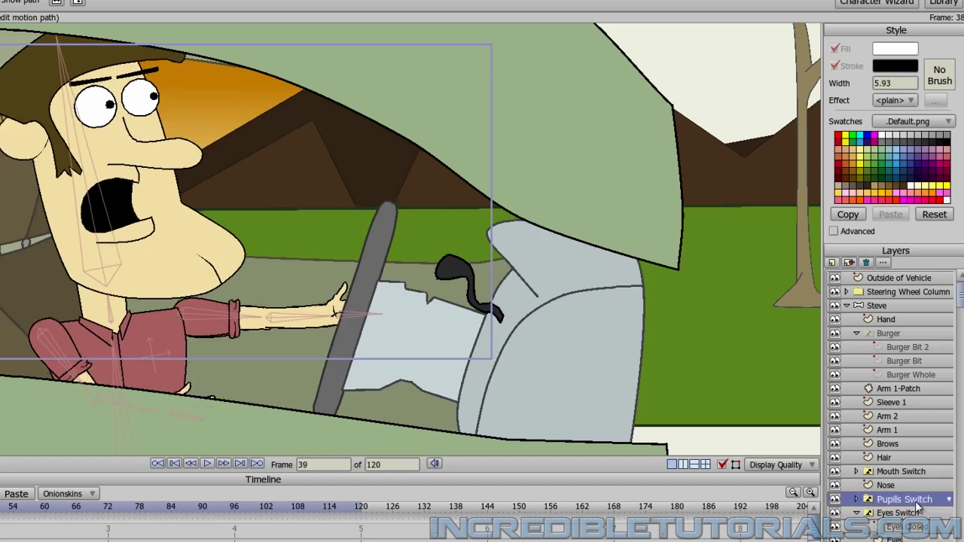
# Play back the blink, then at frame 30 set the Mouth Switch to Teeth
pyautogui.press('space')
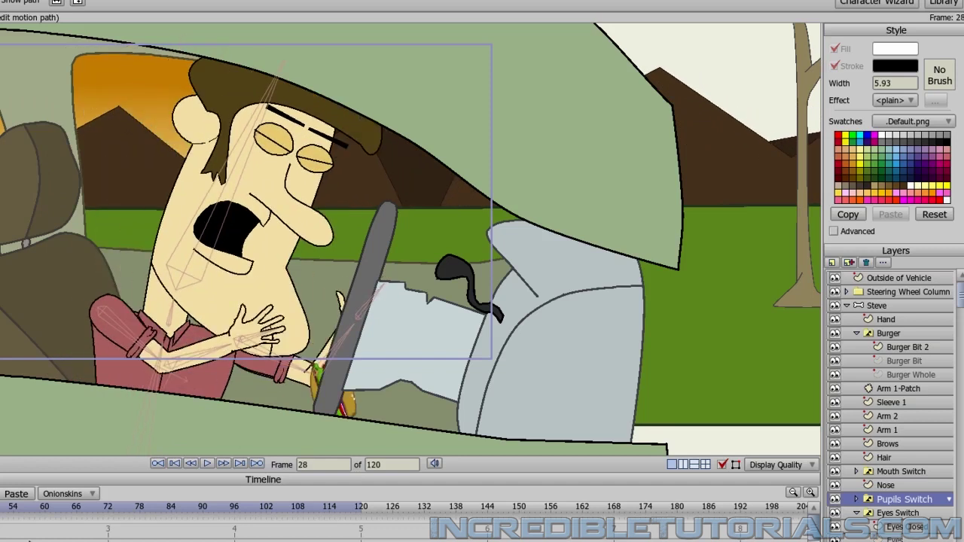
pyautogui.rightClick(885, 472)
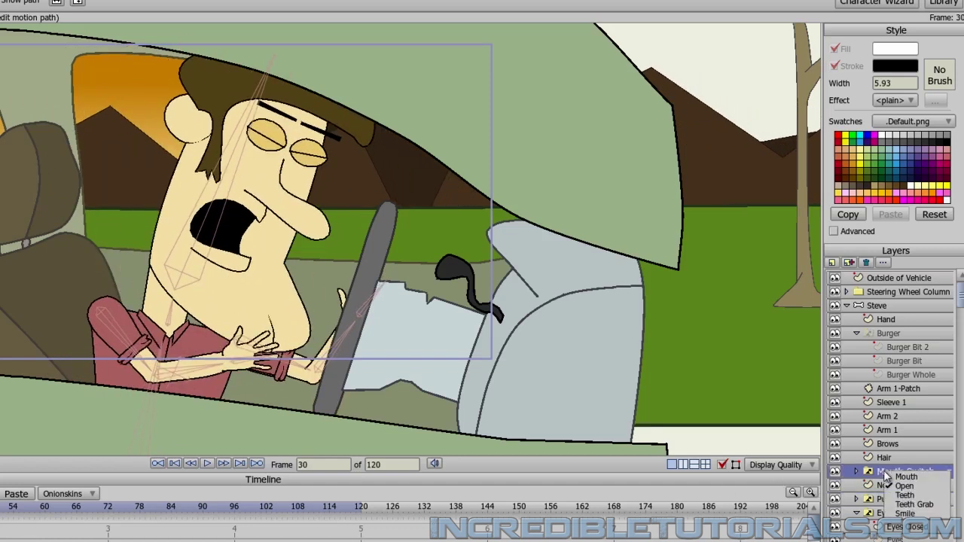
pyautogui.click(913, 497)
# Step back and forth through the frames around frame 30 to check the mouth change and the burger drop
pyautogui.press('Left')
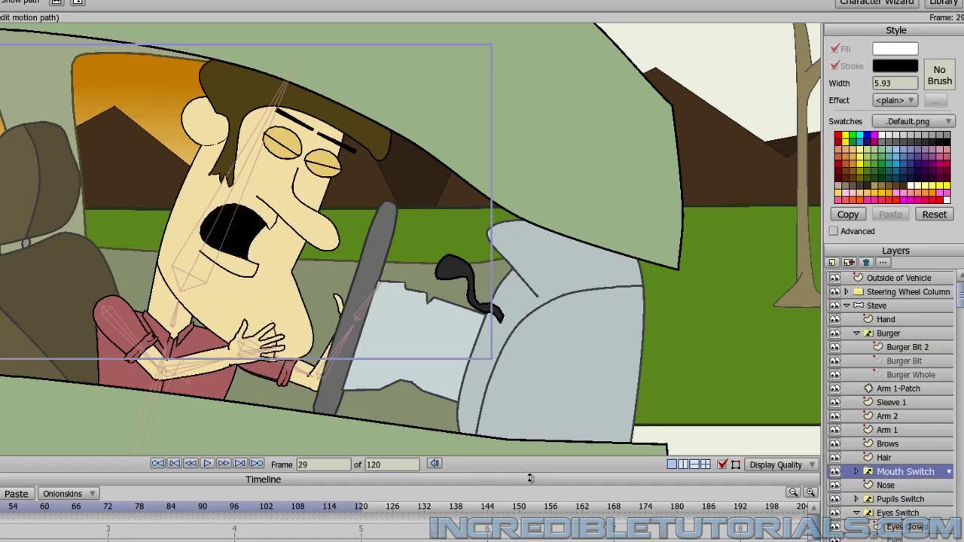
pyautogui.press('Left')
pyautogui.press('Left')
pyautogui.press('Left')
pyautogui.press('Left')
pyautogui.press('Left')
pyautogui.press('Left')
pyautogui.press('Left')
pyautogui.press('Left')
pyautogui.press('Left')
pyautogui.press('Right')
pyautogui.press('Right')
pyautogui.press('Right')
pyautogui.press('Right')
pyautogui.press('Right')
pyautogui.press('Right')
pyautogui.press('Right')
pyautogui.press('Right')
pyautogui.press('Right')
pyautogui.press('Right')
pyautogui.press('Right')
pyautogui.press('Right')
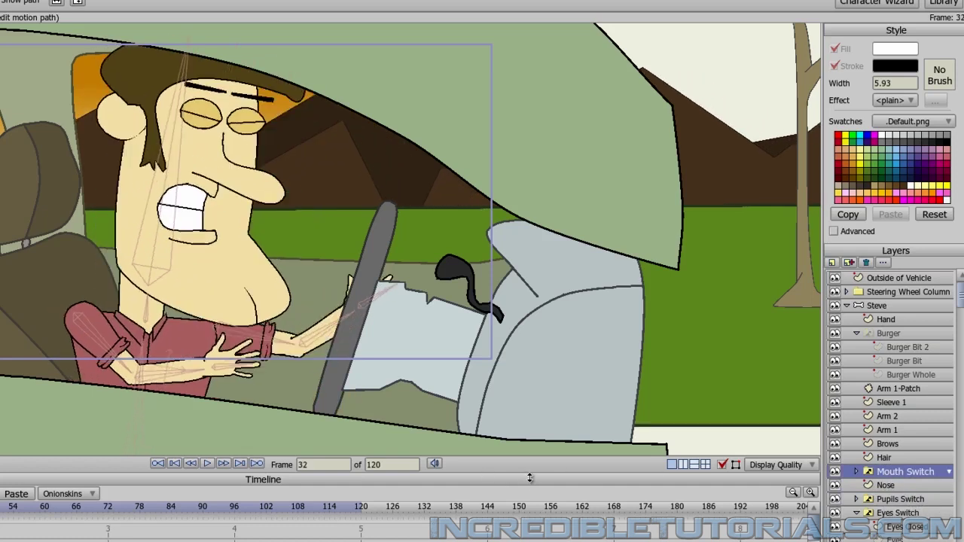
# At frame 47, set the Mouth Switch to Mouth so that Steve's mouth closes
pyautogui.press('Right')
pyautogui.press('Right')
pyautogui.press('Right')
pyautogui.press('Right')
pyautogui.press('Right')
pyautogui.press('Right')
pyautogui.press('Right')
pyautogui.press('Right')
pyautogui.press('Right')
pyautogui.press('Right')
pyautogui.press('Right')
pyautogui.press('Right')
pyautogui.press('Right')
pyautogui.press('Right')
pyautogui.press('Right')
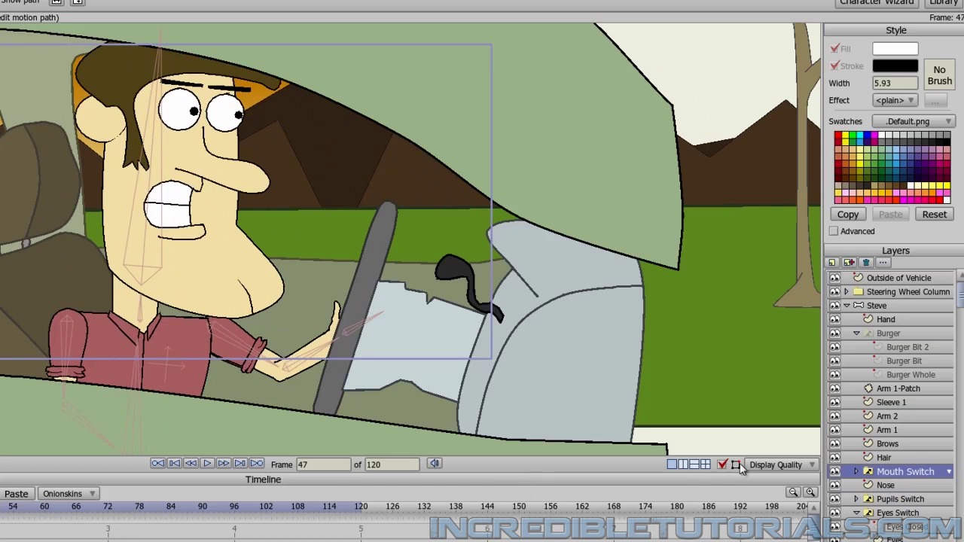
pyautogui.click(899, 471)
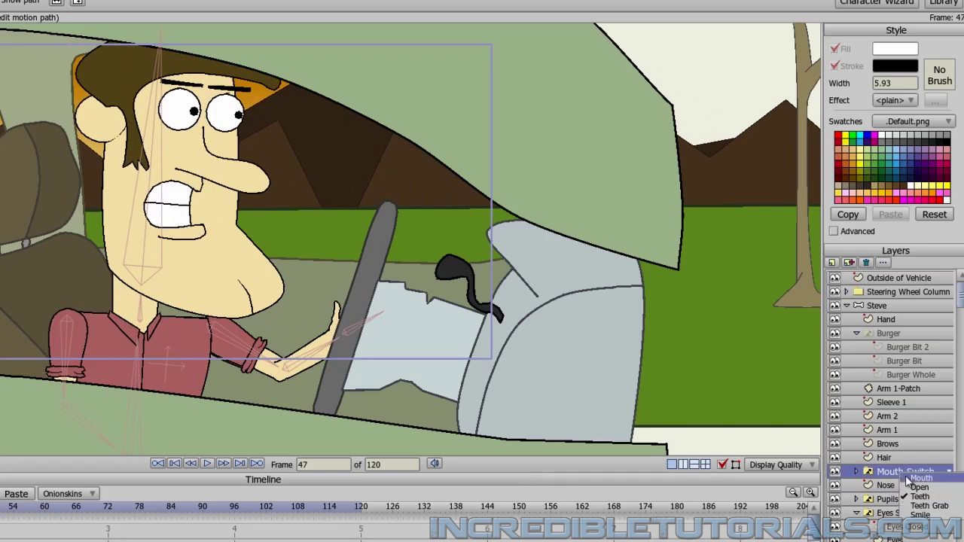
pyautogui.click(918, 478)
pyautogui.hotkey('ctrl', 'Right')
pyautogui.hotkey('ctrl', 'Right')
pyautogui.hotkey('ctrl', 'Right')
pyautogui.hotkey('ctrl', 'Right')
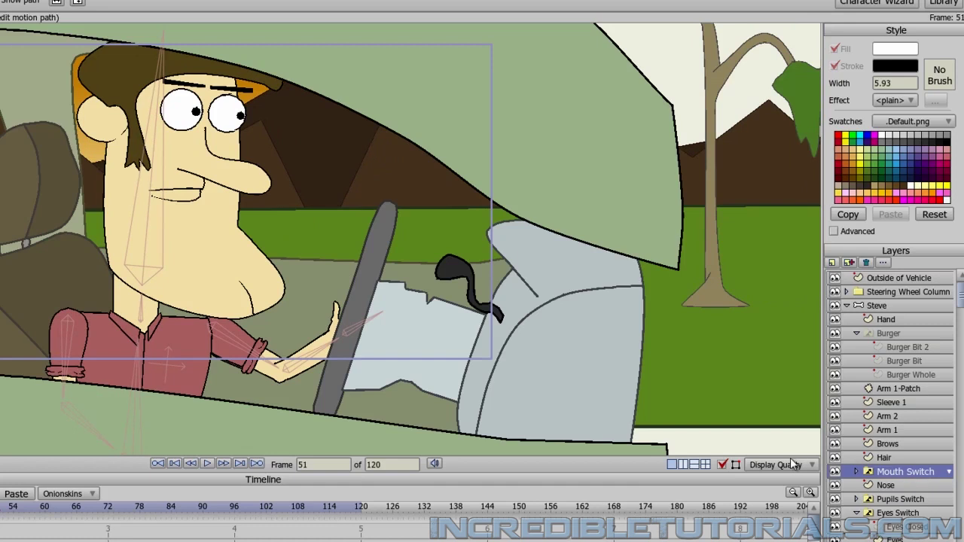
# Step through the remaining frames and return to frame 47 to review the closed mouth keyframe
pyautogui.press('Right')
pyautogui.press('Right')
pyautogui.press('Right')
pyautogui.press('Right')
pyautogui.press('Right')
pyautogui.press('Right')
pyautogui.press('Right')
pyautogui.press('Right')
pyautogui.press('Right')
pyautogui.press('Right')
pyautogui.press('Right')
pyautogui.press('Right')
pyautogui.press('Right')
pyautogui.press('Right')
pyautogui.press('Right')
pyautogui.press('Right')
pyautogui.press('Right')
pyautogui.press('Right')
pyautogui.press('Right')
pyautogui.press('Right')
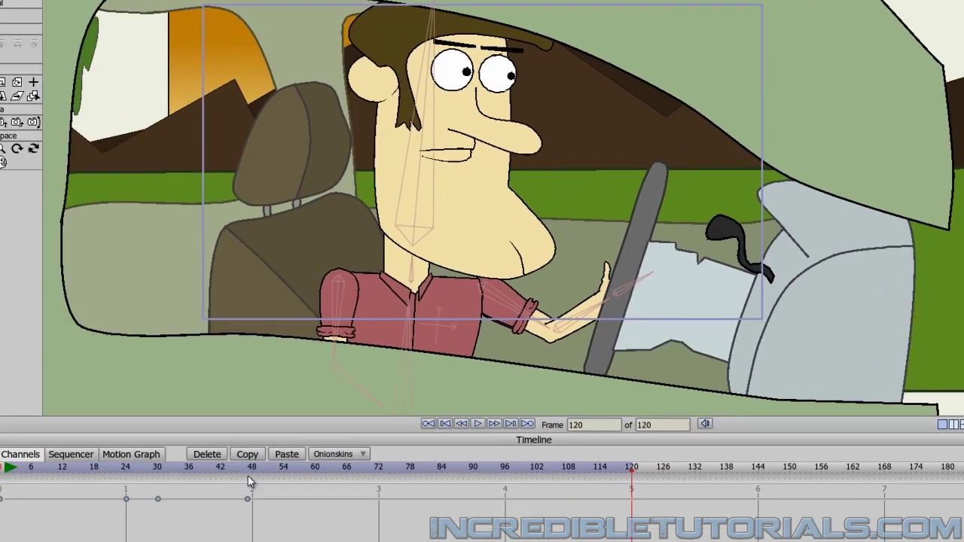
pyautogui.click(278, 470)
pyautogui.press('Right')
pyautogui.press('Left')
pyautogui.press('Left')
pyautogui.press('Left')
pyautogui.press('Left')
pyautogui.press('Left')
pyautogui.press('Left')
pyautogui.press('Left')
pyautogui.press('Left')
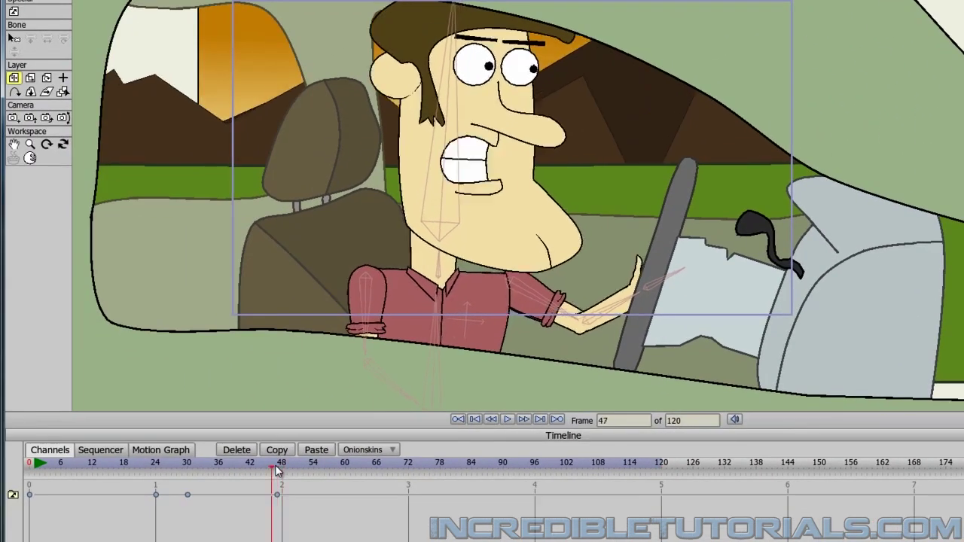
# Keyframe the pupils' current position at frame 37 and shift them toward the back of the eyes at frame 38
pyautogui.hotkey('ctrl', 'Left')
pyautogui.hotkey('ctrl', 'Left')
pyautogui.hotkey('ctrl', 'Left')
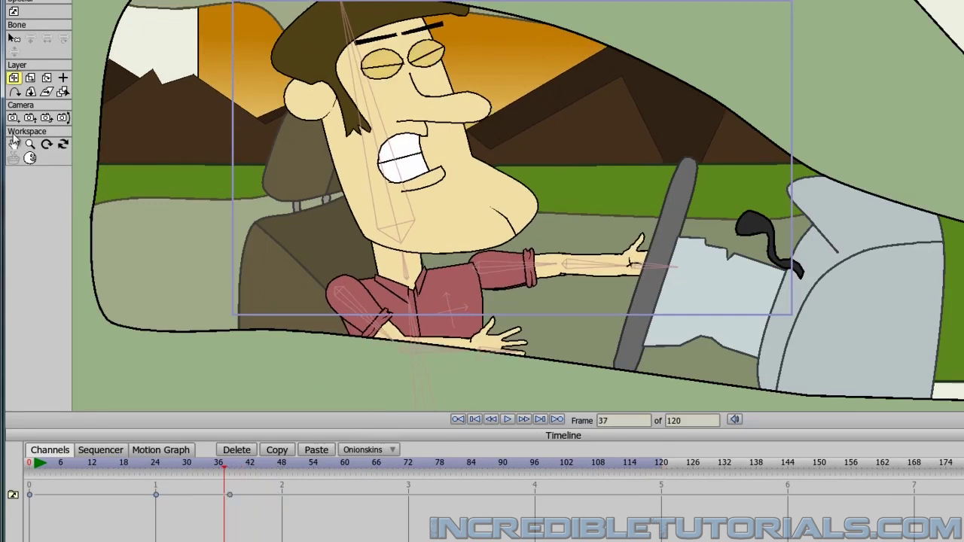
pyautogui.hotkey('ctrl', 'Right')
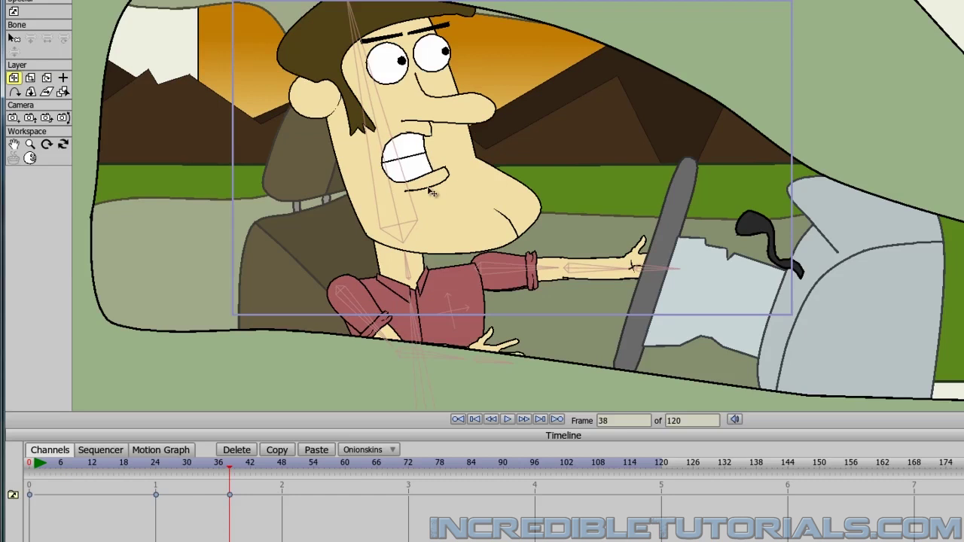
pyautogui.click(399, 73)
pyautogui.press('Left')
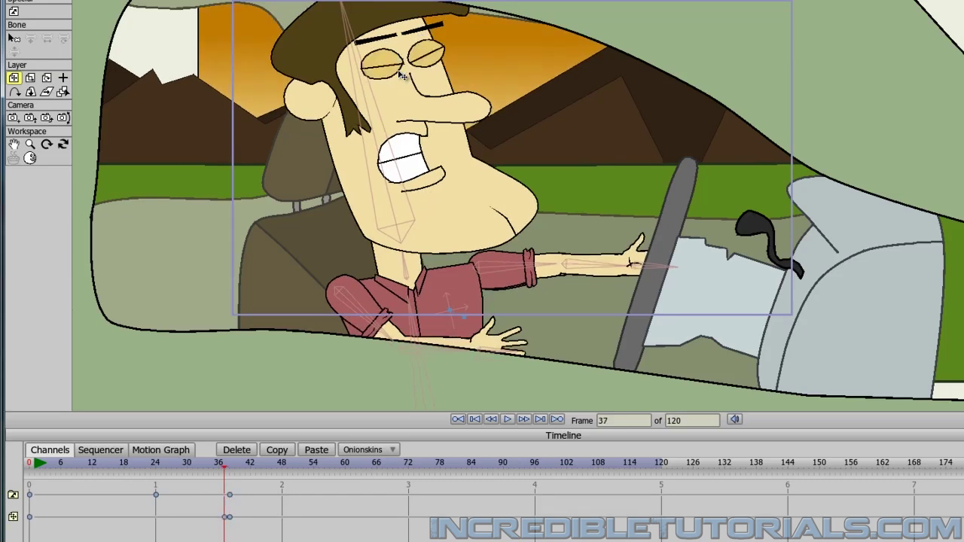
pyautogui.hotkey('ctrl', 'Right')
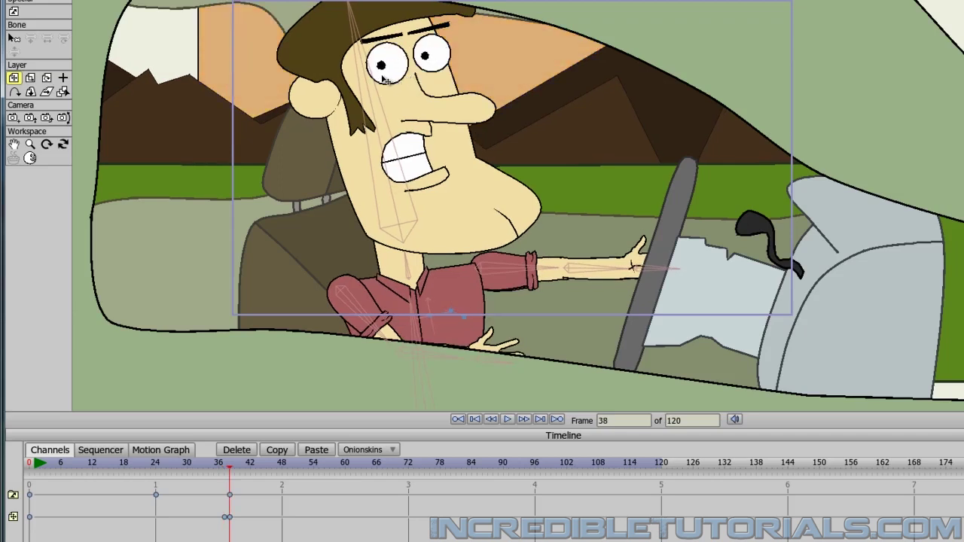
pyautogui.moveTo(387, 81); pyautogui.dragTo(380, 82)
# At frame 43, move the pupils forward again so that Steve looks toward the steering wheel
pyautogui.press('Right')
pyautogui.press('Right')
pyautogui.press('Right')
pyautogui.press('Right')
pyautogui.press('Right')
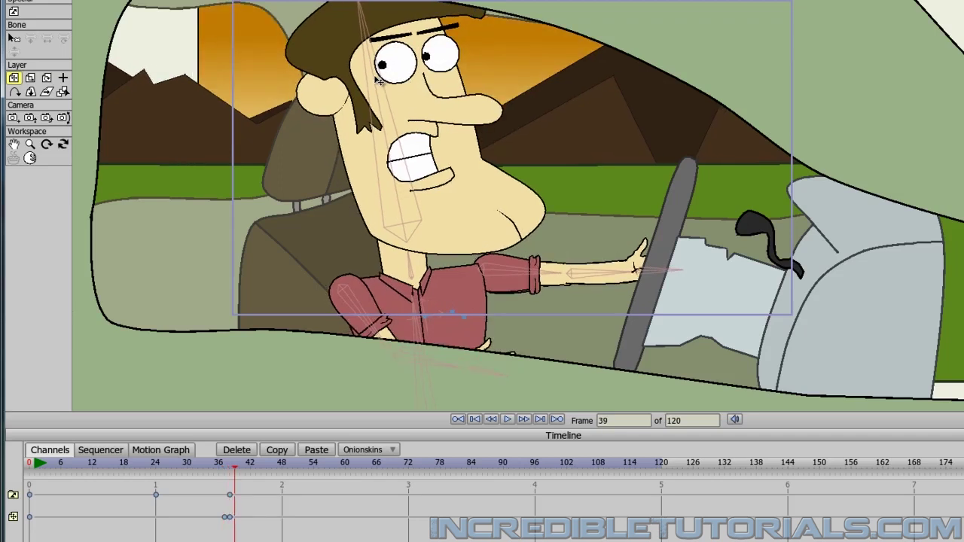
pyautogui.moveTo(387, 79); pyautogui.dragTo(406, 82)
# Scrub back to around frame 26 and forward to frame 43 to check the burger drop and the pupil movement
pyautogui.press('Left')
pyautogui.press('Left')
pyautogui.press('Left')
pyautogui.press('Left')
pyautogui.press('Left')
pyautogui.press('Left')
pyautogui.press('Left')
pyautogui.press('Left')
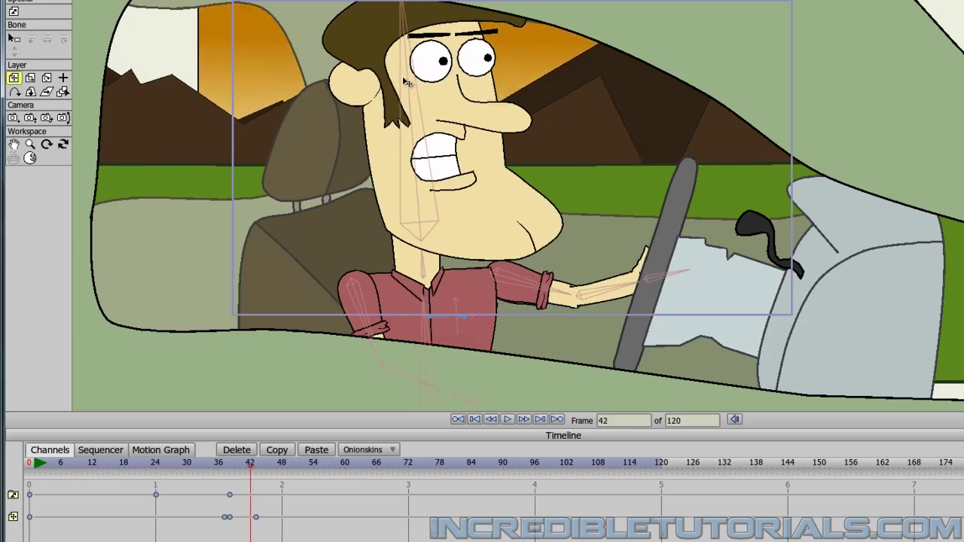
pyautogui.press('Left')
pyautogui.press('Left')
pyautogui.press('Left')
pyautogui.press('Left')
pyautogui.press('Left')
pyautogui.press('Left')
pyautogui.press('Left')
pyautogui.press('Left')
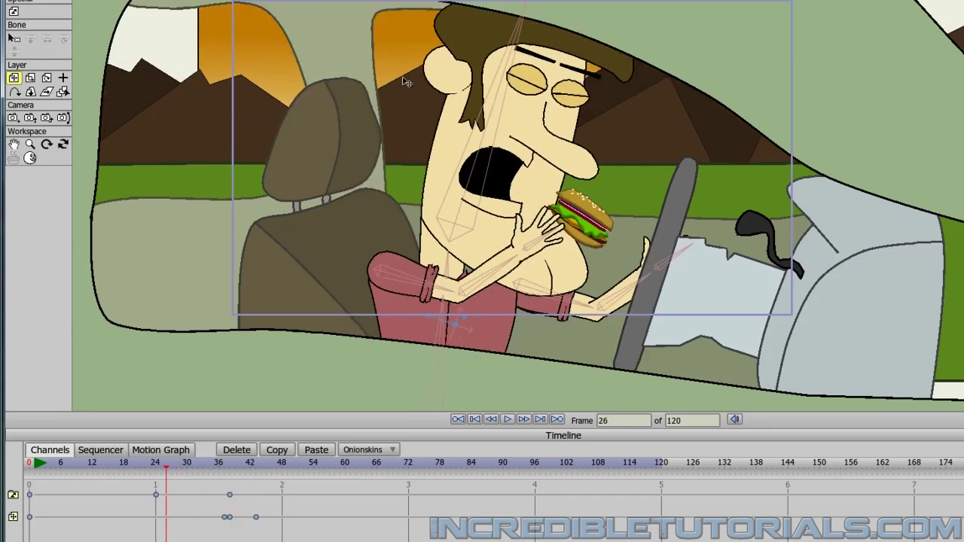
pyautogui.press('Right')
pyautogui.press('Right')
pyautogui.press('Right')
pyautogui.press('Right')
pyautogui.press('Right')
pyautogui.press('Right')
pyautogui.press('Right')
pyautogui.press('Right')
pyautogui.hotkey('ctrl', 'Right')
pyautogui.hotkey('ctrl', 'Right')
pyautogui.hotkey('ctrl', 'Right')
pyautogui.hotkey('ctrl', 'Right')
pyautogui.hotkey('ctrl', 'Right')
pyautogui.hotkey('ctrl', 'Right')
pyautogui.hotkey('ctrl', 'Right')
pyautogui.hotkey('ctrl', 'Right')
pyautogui.hotkey('ctrl', 'Right')
pyautogui.hotkey('ctrl', 'Right')
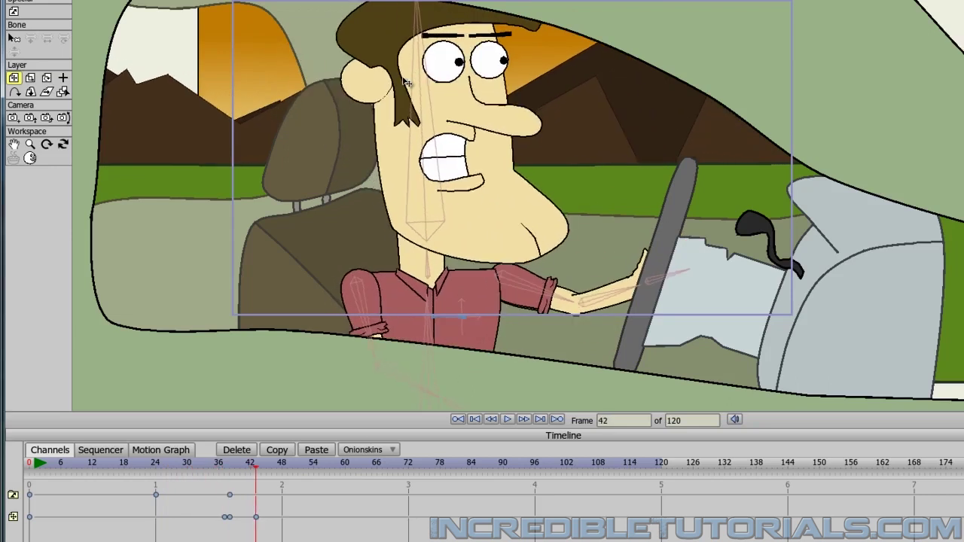
# Keyframe the pupils' current position at frame 54 and move them to the bottom of the eyes at frame 60
pyautogui.hotkey('ctrl', 'Right')
pyautogui.hotkey('ctrl', 'Right')
pyautogui.hotkey('ctrl', 'Right')
pyautogui.hotkey('ctrl', 'Right')
pyautogui.hotkey('ctrl', 'Right')
pyautogui.hotkey('ctrl', 'Right')
pyautogui.hotkey('ctrl', 'Right')
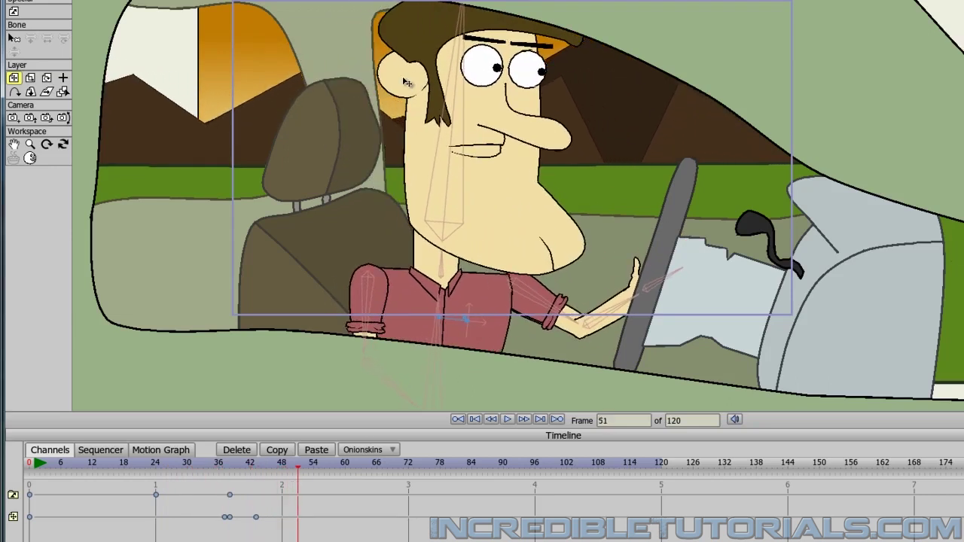
pyautogui.hotkey('ctrl', 'Right')
pyautogui.hotkey('ctrl', 'Right')
pyautogui.hotkey('ctrl', 'Right')
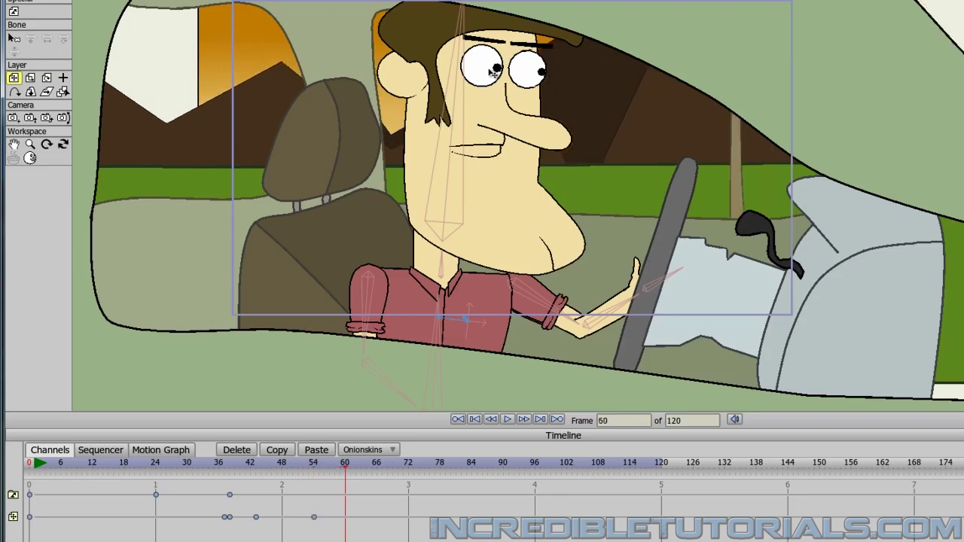
pyautogui.moveTo(493, 73); pyautogui.dragTo(485, 88)
# Keyframe the lowered pupils at frame 68, move them back up to look ahead at frame 73, and play the result
pyautogui.press('Right')
pyautogui.press('Right')
pyautogui.press('Right')
pyautogui.press('Right')
pyautogui.press('Right')
pyautogui.press('Right')
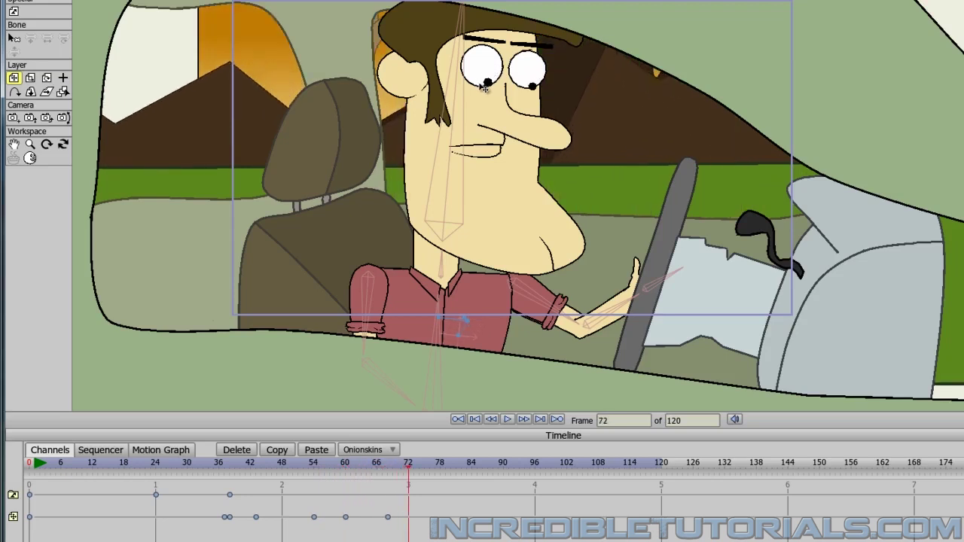
pyautogui.press('Right')
pyautogui.moveTo(482, 84); pyautogui.dragTo(488, 68)
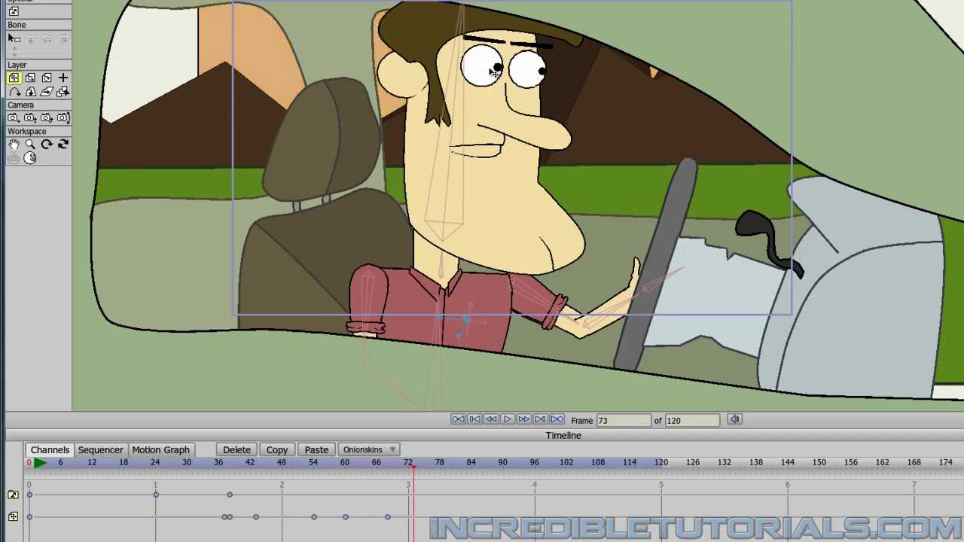
pyautogui.press('space')
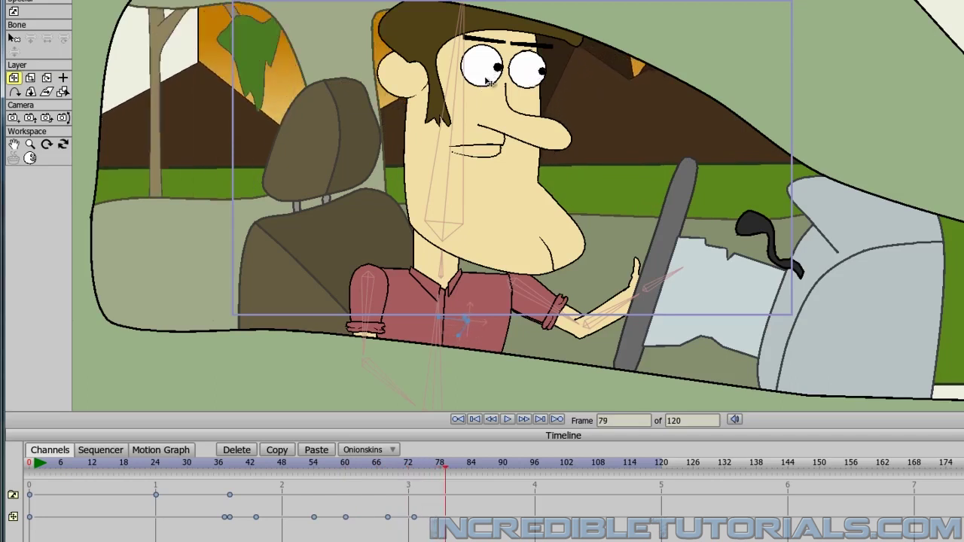
# Keyframe the pupils looking ahead at frame 79, move them to the bottom of the eyes at frame 85, and play the result
pyautogui.click(486, 79)
pyautogui.press('Right')
pyautogui.press('Right')
pyautogui.press('Right')
pyautogui.press('Right')
pyautogui.press('Right')
pyautogui.press('Right')
pyautogui.moveTo(486, 79); pyautogui.dragTo(478, 94)
pyautogui.press('space')
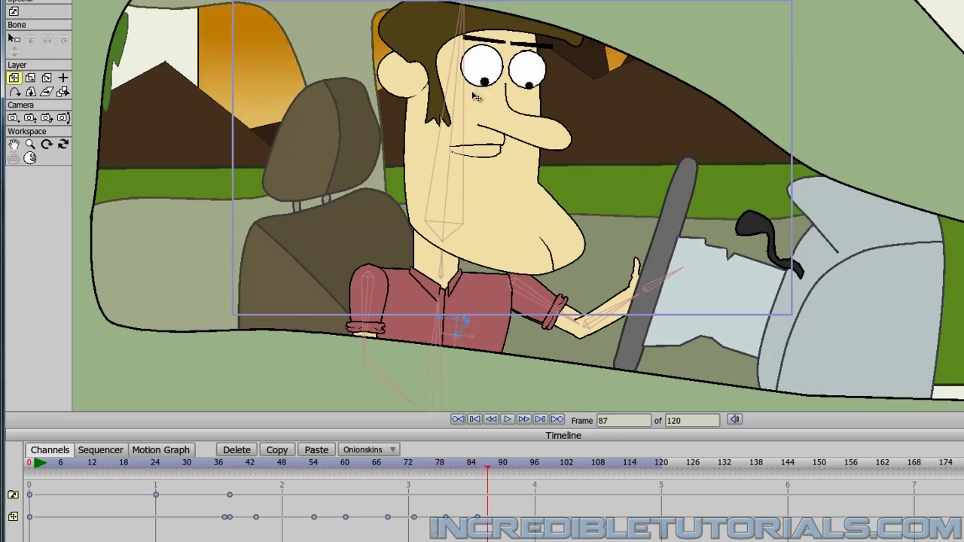
# Hold the lowered pupils until frame 92, move them up to look ahead at frame 98, and lower them again at frame 110
pyautogui.press('Right')
pyautogui.press('Right')
pyautogui.press('Right')
pyautogui.press('Right')
pyautogui.press('Right')
pyautogui.press('Right')
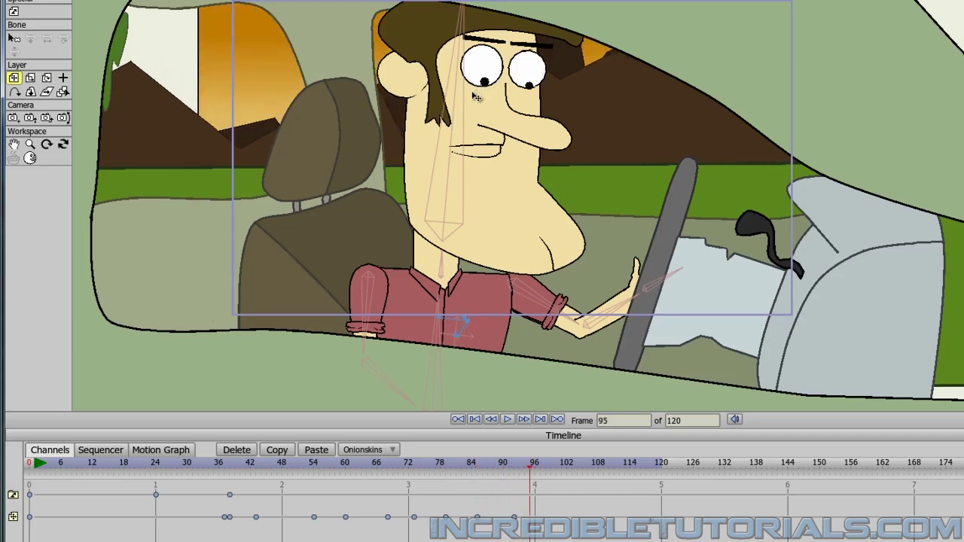
pyautogui.moveTo(473, 92); pyautogui.dragTo(485, 78)
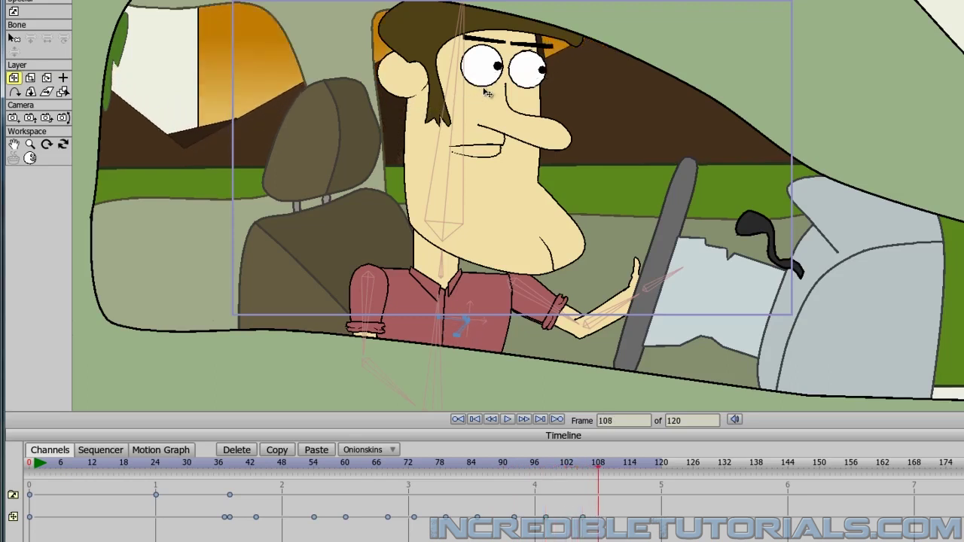
pyautogui.moveTo(487, 92); pyautogui.dragTo(471, 108)
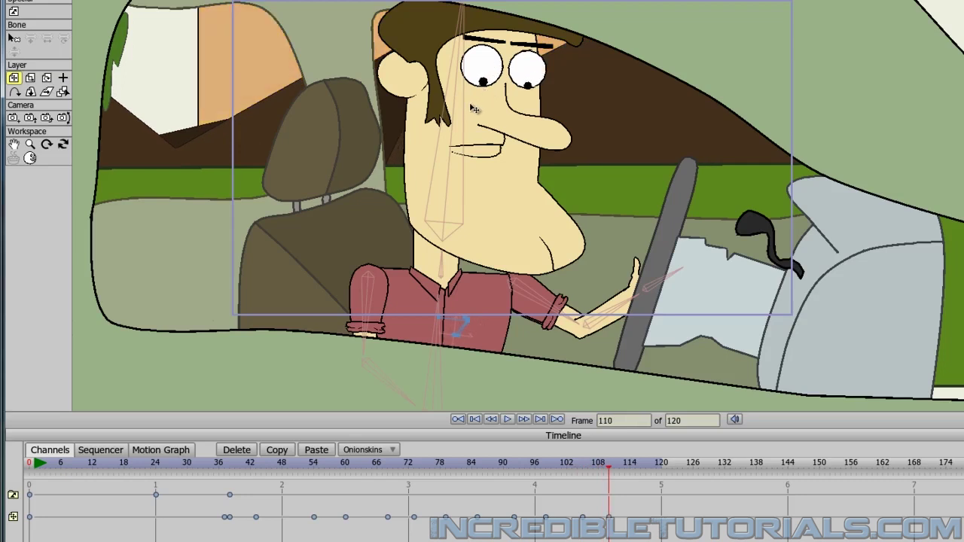
# Scrub back from frame 110 to around frame 62 and forward past frame 100 to check the alternating pupil movement
pyautogui.press('Left')
pyautogui.press('Left')
pyautogui.press('Left')
pyautogui.press('Left')
pyautogui.press('Left')
pyautogui.press('Left')
pyautogui.press('Left')
pyautogui.press('Left')
pyautogui.press('Left')
pyautogui.press('Left')
pyautogui.press('Left')
pyautogui.press('Left')
pyautogui.press('Left')
pyautogui.press('Left')
pyautogui.press('Left')
pyautogui.press('Left')
pyautogui.press('Left')
pyautogui.press('Left')
pyautogui.press('Left')
pyautogui.press('Left')
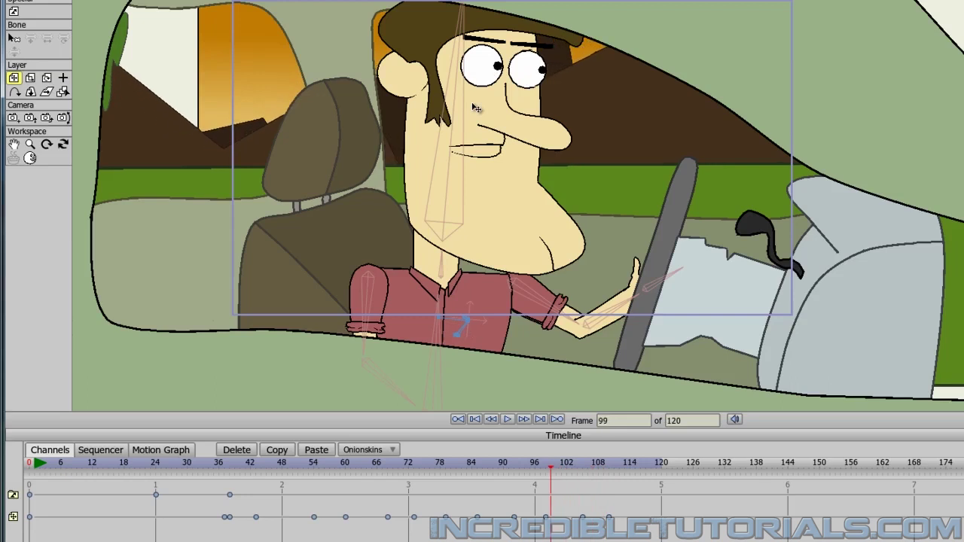
pyautogui.press('Left')
pyautogui.press('Left')
pyautogui.press('Left')
pyautogui.press('Left')
pyautogui.press('Left')
pyautogui.press('Left')
pyautogui.press('Left')
pyautogui.press('Left')
pyautogui.press('Left')
pyautogui.press('Left')
pyautogui.press('Left')
pyautogui.press('Left')
pyautogui.press('Left')
pyautogui.press('Left')
pyautogui.press('Left')
pyautogui.press('Left')
pyautogui.press('Left')
pyautogui.press('Left')
pyautogui.press('Left')
pyautogui.press('Left')
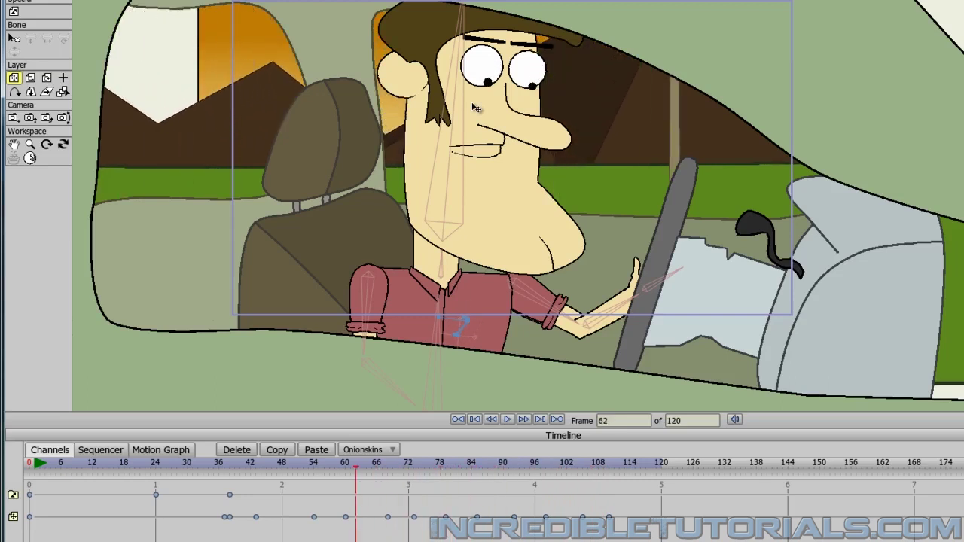
pyautogui.press('Right')
pyautogui.press('Right')
pyautogui.press('Right')
pyautogui.press('Right')
pyautogui.press('Right')
pyautogui.press('Right')
pyautogui.press('Right')
pyautogui.press('Right')
pyautogui.press('Right')
pyautogui.press('Right')
pyautogui.press('Right')
pyautogui.press('Right')
pyautogui.press('Right')
pyautogui.press('Right')
pyautogui.press('Right')
pyautogui.press('Right')
pyautogui.press('Right')
pyautogui.press('Right')
pyautogui.press('Right')
pyautogui.press('Right')
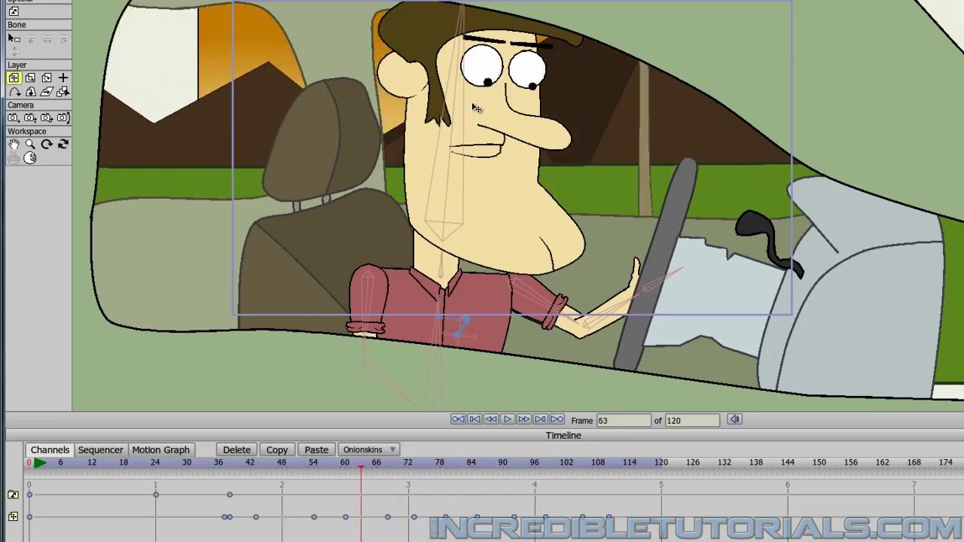
pyautogui.press('Right')
pyautogui.press('Right')
pyautogui.press('Right')
pyautogui.press('Right')
pyautogui.press('Right')
pyautogui.press('Right')
pyautogui.press('Right')
pyautogui.press('Right')
pyautogui.press('Right')
pyautogui.press('Right')
pyautogui.press('Right')
pyautogui.press('Right')
pyautogui.press('Right')
pyautogui.press('Right')
pyautogui.press('Right')
pyautogui.press('Right')
pyautogui.press('Right')
pyautogui.press('Right')
pyautogui.press('Right')
pyautogui.press('Right')
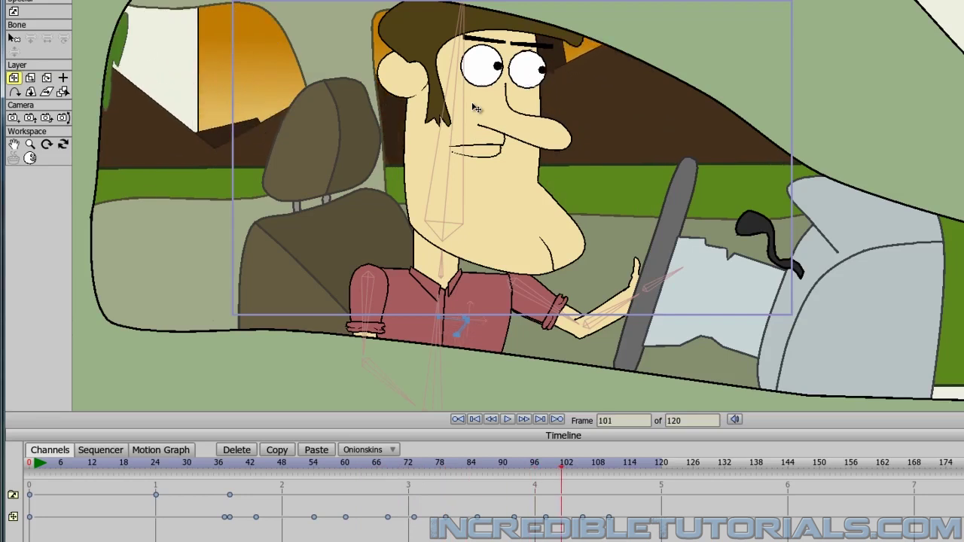
# Scrub between frame 53 and frame 42 to examine how Steve's body settles after the burger drop
pyautogui.click(308, 461)
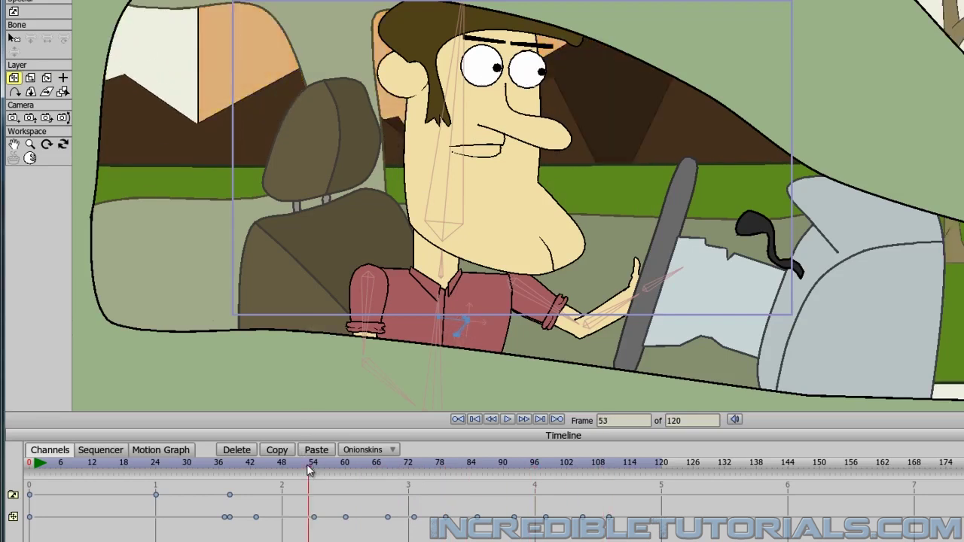
pyautogui.press('Left')
pyautogui.press('Left')
pyautogui.press('Left')
pyautogui.press('Left')
pyautogui.press('Left')
pyautogui.press('Left')
pyautogui.press('Left')
pyautogui.press('Right')
pyautogui.press('Right')
pyautogui.press('Right')
pyautogui.press('Right')
pyautogui.press('Right')
pyautogui.press('Right')
pyautogui.press('Right')
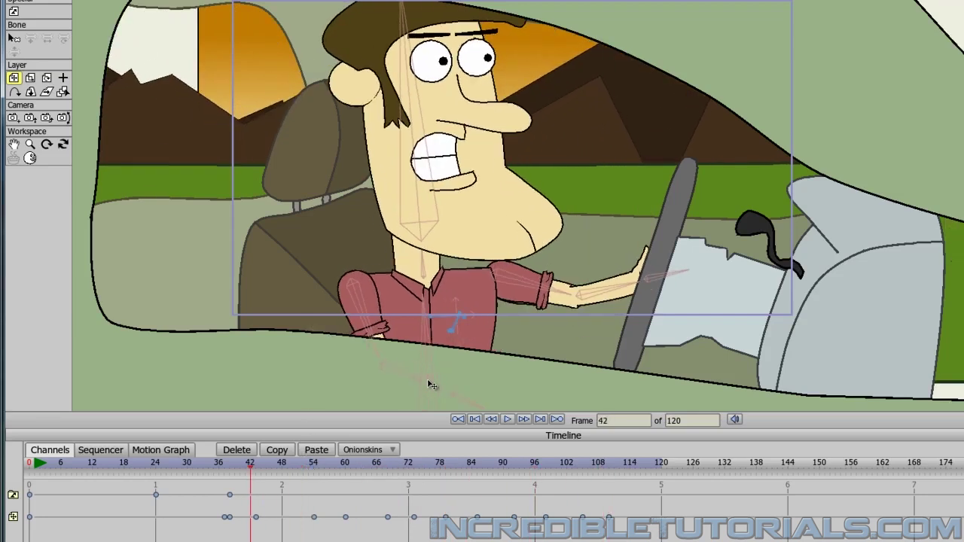
pyautogui.press('Right')
pyautogui.press('Right')
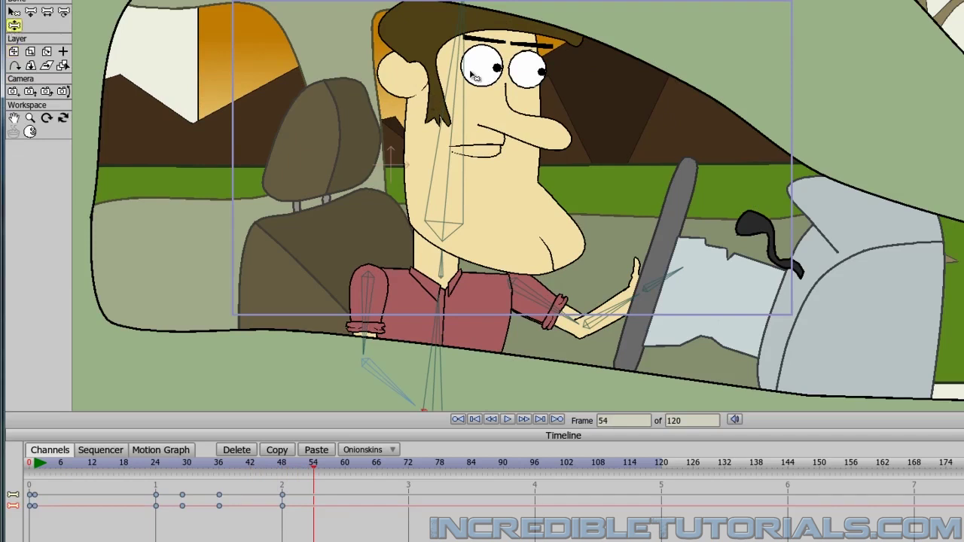
# At frame 54, shift Steve's head and torso bones slightly backward and lower his hand along the steering wheel
pyautogui.moveTo(460, 75); pyautogui.dragTo(448, 78)
pyautogui.moveTo(437, 302); pyautogui.dragTo(435, 301)
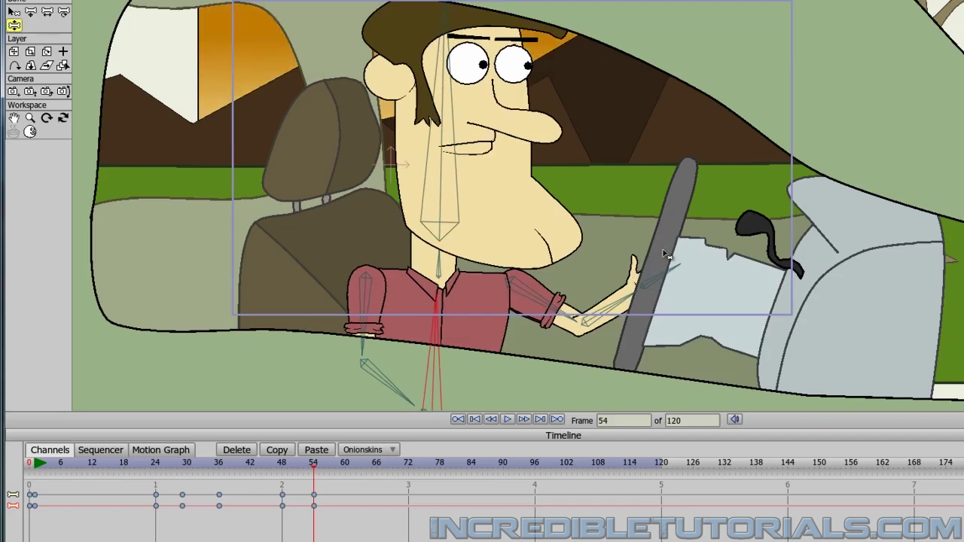
pyautogui.moveTo(670, 281); pyautogui.dragTo(654, 335)
# Scrub back to around frame 39 and forward to frame 54 to check the body and hand movement
pyautogui.press('Left')
pyautogui.press('Left')
pyautogui.press('Left')
pyautogui.press('Left')
pyautogui.press('Left')
pyautogui.press('Left')
pyautogui.press('Left')
pyautogui.press('Left')
pyautogui.press('Left')
pyautogui.press('Left')
pyautogui.press('Left')
pyautogui.press('Left')
pyautogui.press('Left')
pyautogui.press('Left')
pyautogui.press('Left')
pyautogui.press('Left')
pyautogui.press('Left')
pyautogui.press('Left')
pyautogui.press('Left')
pyautogui.press('Left')
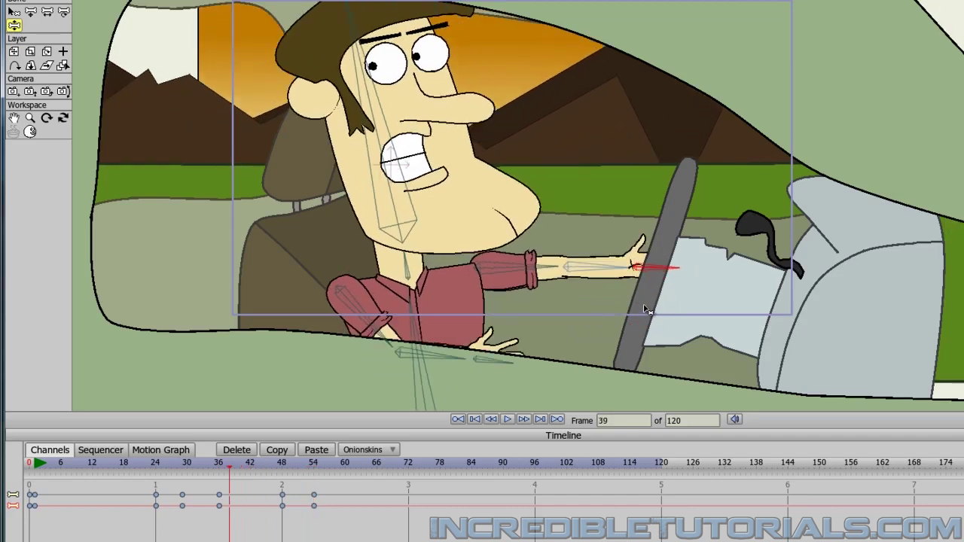
pyautogui.press('Right')
pyautogui.press('Right')
pyautogui.press('Right')
pyautogui.press('Right')
pyautogui.press('Right')
pyautogui.press('Right')
pyautogui.press('Right')
pyautogui.press('Right')
pyautogui.press('Right')
pyautogui.press('Right')
pyautogui.press('Right')
pyautogui.press('Right')
pyautogui.press('Right')
pyautogui.press('Right')
pyautogui.press('Right')
pyautogui.press('Right')
pyautogui.press('Right')
pyautogui.press('Right')
pyautogui.press('Right')
pyautogui.press('Right')
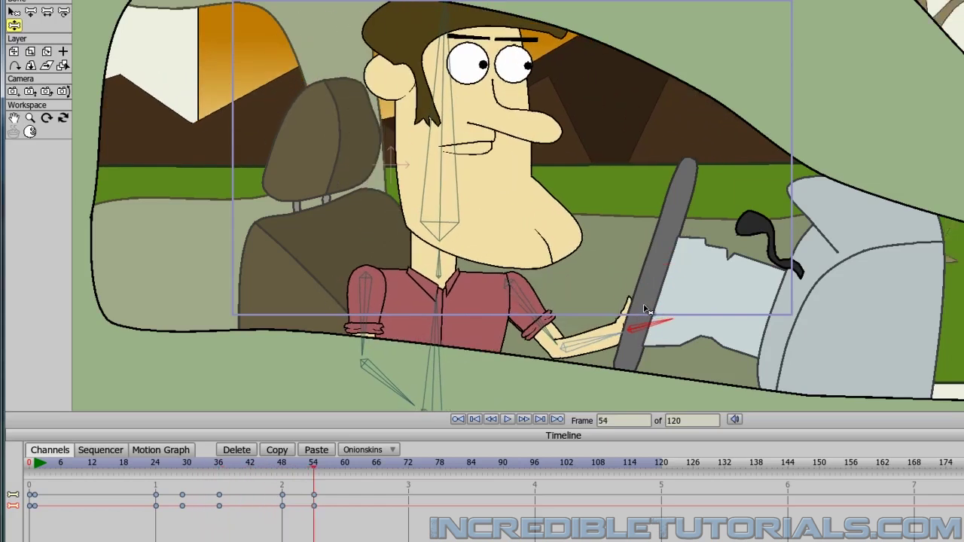
# At frame 60, tilt Steve's head bone forward and down so he faces his lap
pyautogui.press('Left')
pyautogui.press('Left')
pyautogui.press('Left')
pyautogui.press('Left')
pyautogui.press('Left')
pyautogui.press('Left')
pyautogui.press('Left')
pyautogui.press('Left')
pyautogui.press('Left')
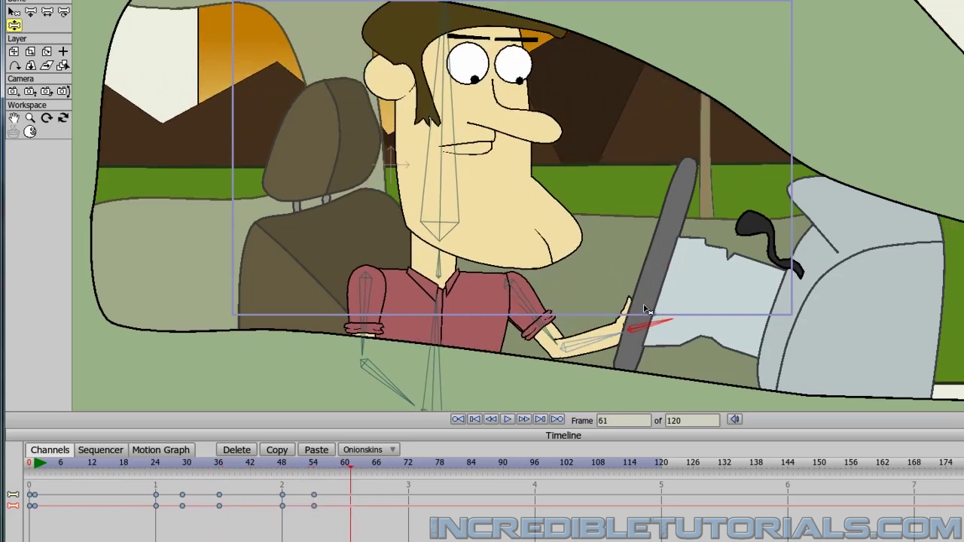
pyautogui.moveTo(450, 139); pyautogui.dragTo(488, 217)
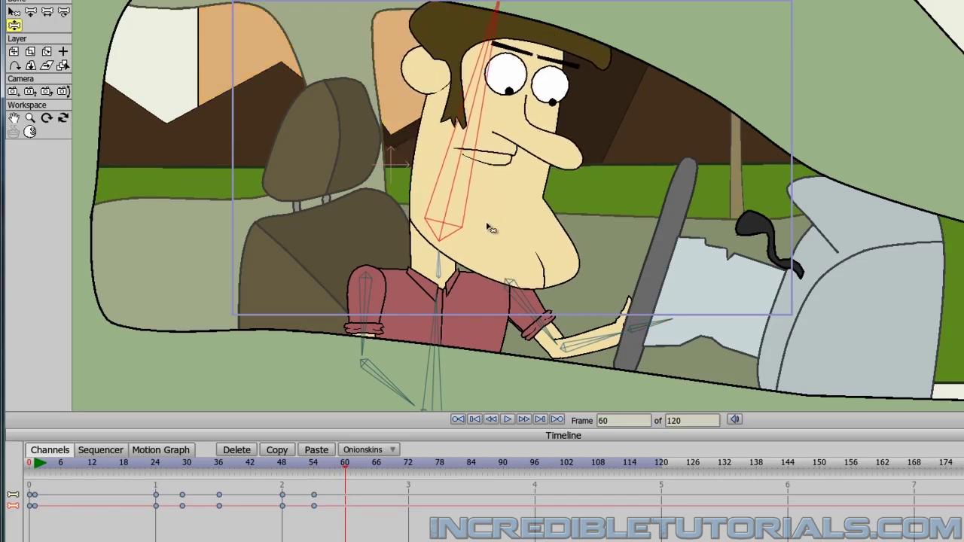
# Scrub back to around frame 52 and forward past frame 60 to check the downward head tilt
pyautogui.press('Left')
pyautogui.press('Left')
pyautogui.press('Left')
pyautogui.press('Left')
pyautogui.press('Left')
pyautogui.press('Left')
pyautogui.press('Left')
pyautogui.press('Left')
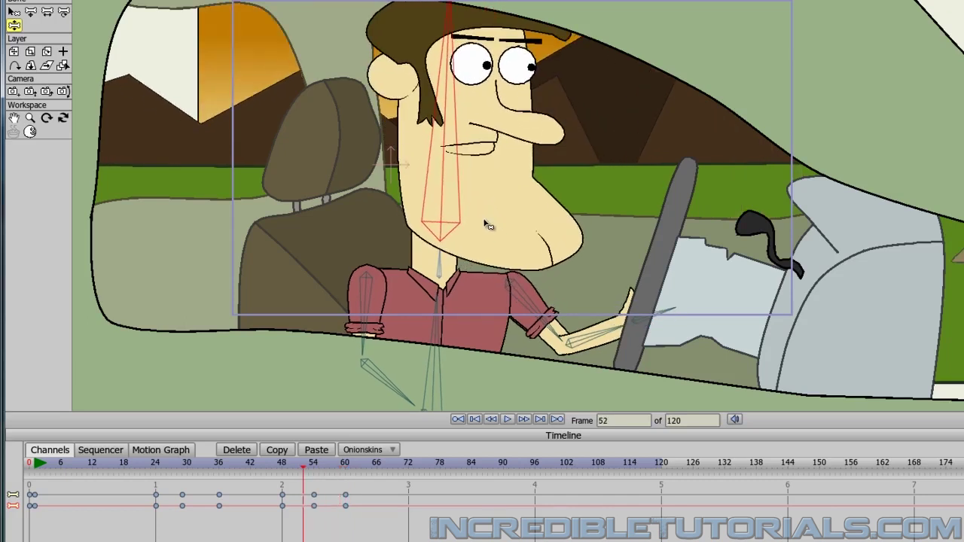
pyautogui.press('Right')
pyautogui.press('Right')
pyautogui.press('Right')
pyautogui.press('Right')
pyautogui.press('Right')
pyautogui.press('Right')
pyautogui.press('Right')
pyautogui.press('Right')
# At frame 68, raise Steve's steering hand higher up along the steering wheel
pyautogui.press('Right')
pyautogui.press('Right')
pyautogui.press('Right')
pyautogui.press('Right')
pyautogui.press('Right')
pyautogui.press('Right')
pyautogui.press('Right')
pyautogui.press('Right')
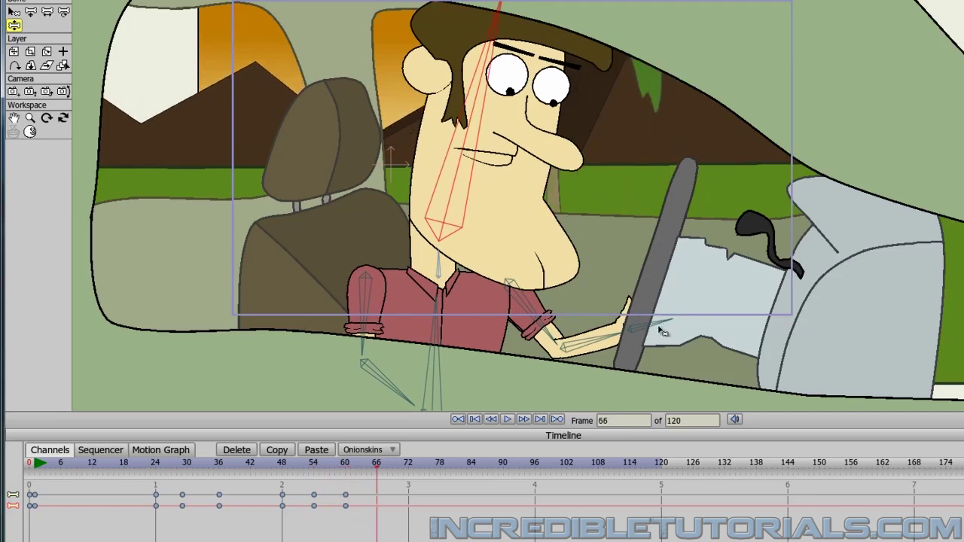
pyautogui.moveTo(656, 329); pyautogui.dragTo(678, 260)
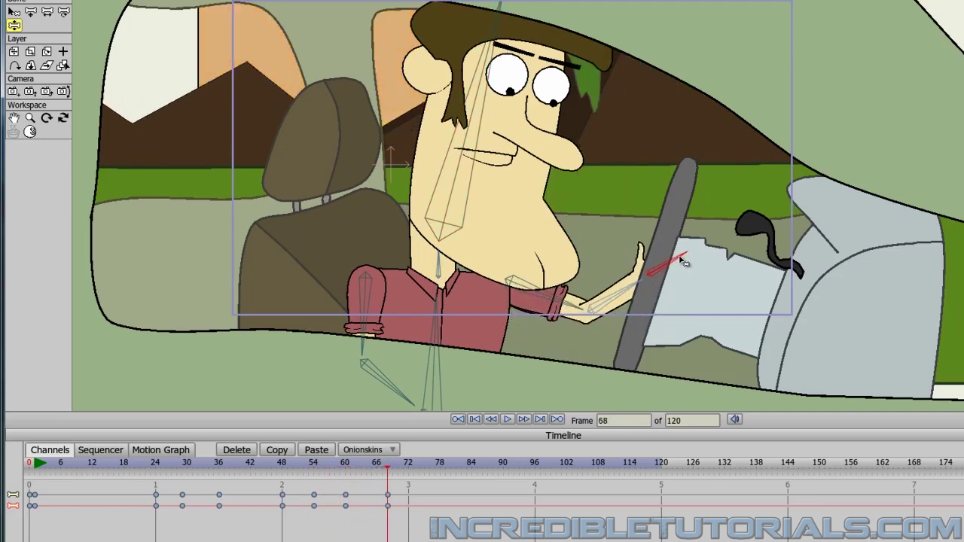
# Scrub back to around frame 49 and forward to frame 68 to check the head and steering hand movement
pyautogui.press('Left')
pyautogui.press('Left')
pyautogui.press('Left')
pyautogui.press('Left')
pyautogui.press('Left')
pyautogui.press('Left')
pyautogui.press('Left')
pyautogui.press('Left')
pyautogui.press('Left')
pyautogui.press('Left')
pyautogui.press('Left')
pyautogui.press('Left')
pyautogui.press('Left')
pyautogui.press('Left')
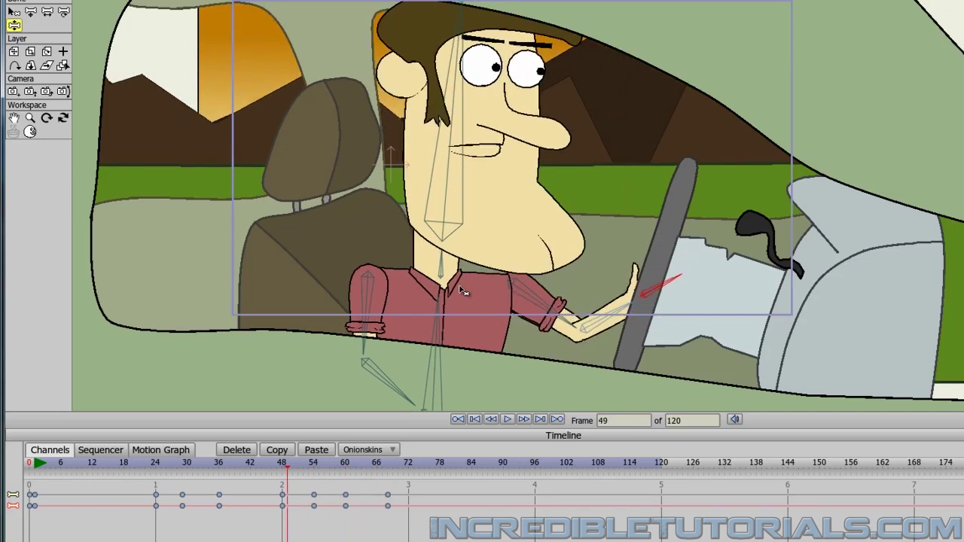
pyautogui.press('Right')
pyautogui.press('Right')
pyautogui.press('Right')
pyautogui.press('Right')
pyautogui.press('Right')
pyautogui.press('Right')
pyautogui.press('Right')
pyautogui.press('Right')
pyautogui.press('Right')
pyautogui.press('Right')
pyautogui.press('Right')
pyautogui.press('Right')
pyautogui.press('Right')
pyautogui.press('Right')
pyautogui.press('Right')
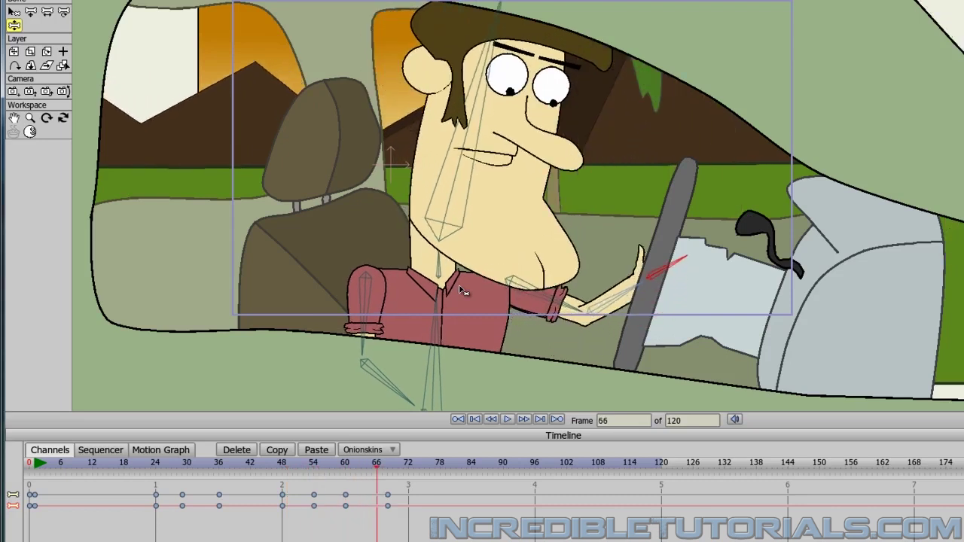
pyautogui.press('Right')
pyautogui.press('Left')
pyautogui.press('Left')
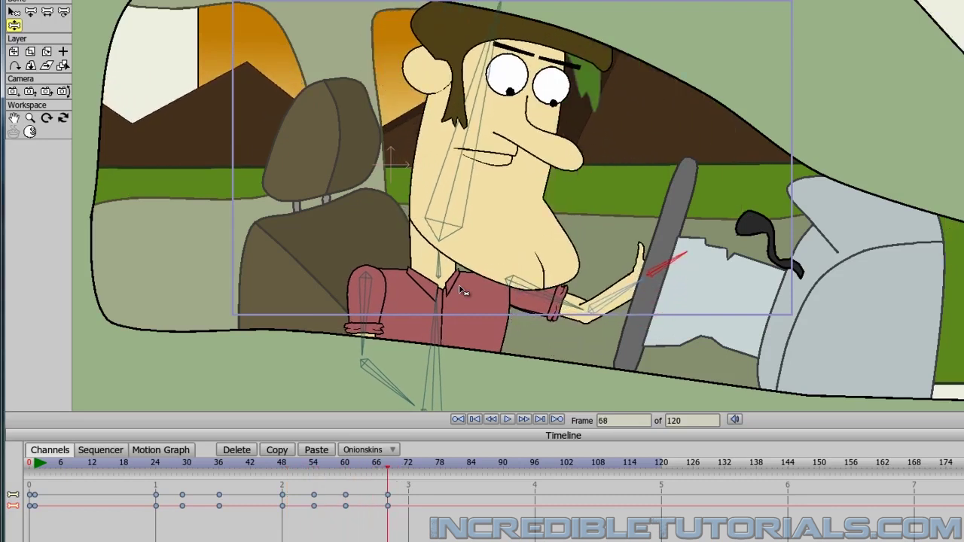
# At frame 74, rotate Steve's head bone back upright so he faces the road ahead
pyautogui.click(463, 186)
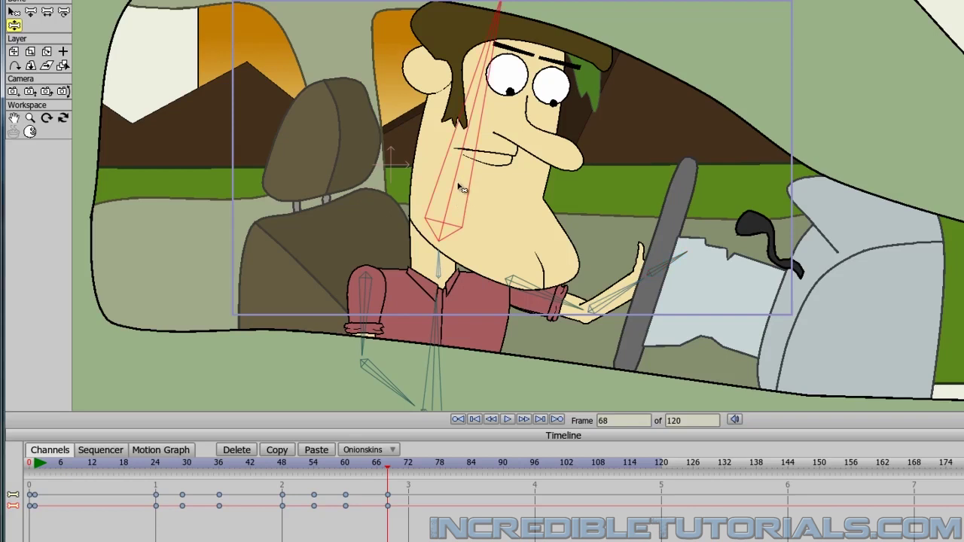
pyautogui.press('Right')
pyautogui.press('Right')
pyautogui.press('Right')
pyautogui.press('Right')
pyautogui.press('Right')
pyautogui.press('Right')
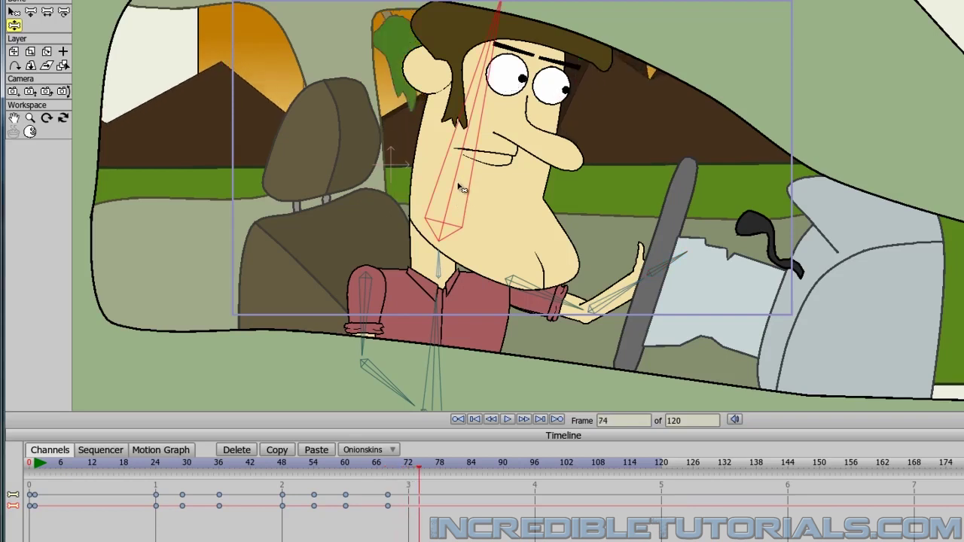
pyautogui.moveTo(463, 186); pyautogui.dragTo(402, 170)
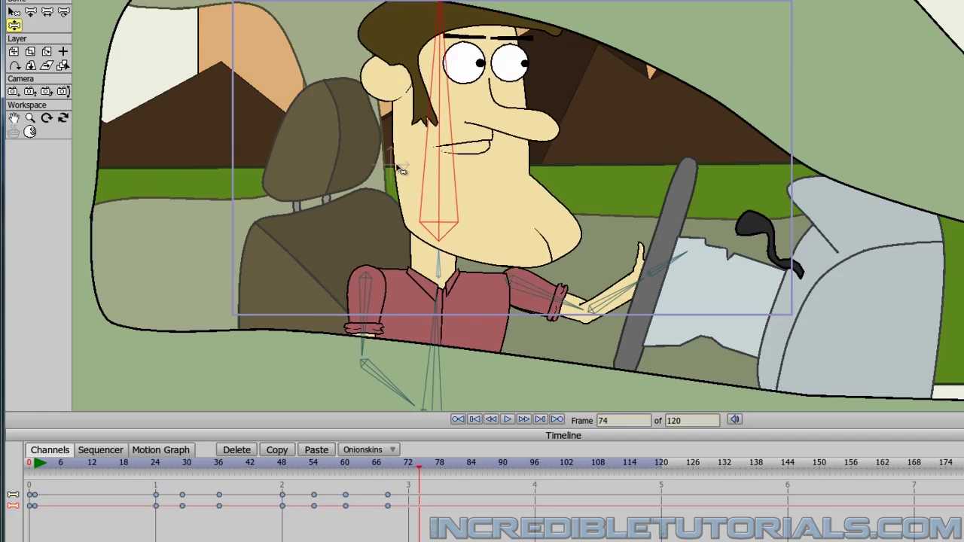
# Scrub back to around frame 65 and forward to frame 82 to compare the head lift with the pupil movement
pyautogui.press('Left')
pyautogui.press('Left')
pyautogui.press('Left')
pyautogui.press('Left')
pyautogui.press('Left')
pyautogui.press('Left')
pyautogui.press('Left')
pyautogui.press('Left')
pyautogui.press('Left')
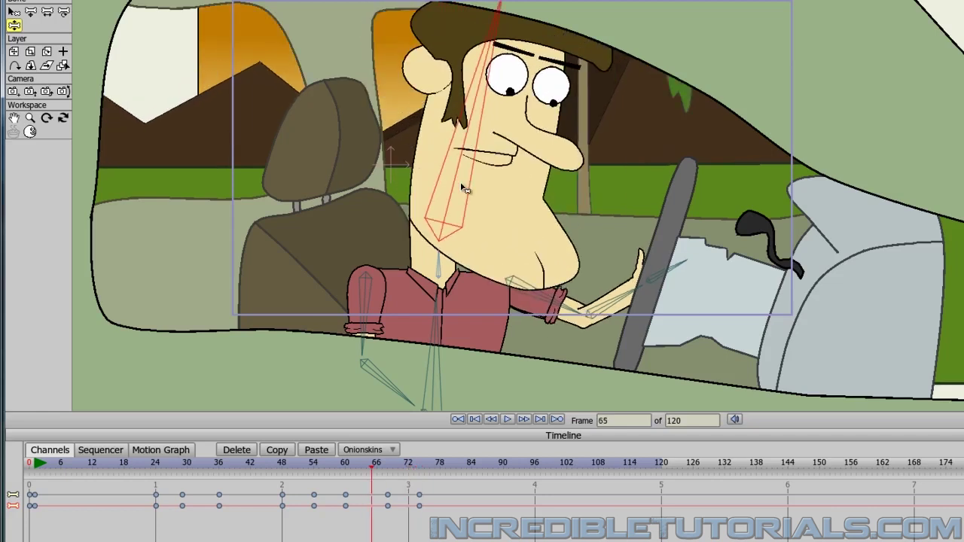
pyautogui.press('Right')
pyautogui.press('Right')
pyautogui.press('Right')
pyautogui.press('Right')
pyautogui.press('Right')
pyautogui.press('Right')
pyautogui.press('Right')
pyautogui.press('Right')
pyautogui.press('Right')
pyautogui.press('Right')
pyautogui.press('Right')
pyautogui.press('Right')
pyautogui.press('Right')
pyautogui.press('Right')
pyautogui.press('Right')
pyautogui.press('Right')
pyautogui.press('Right')
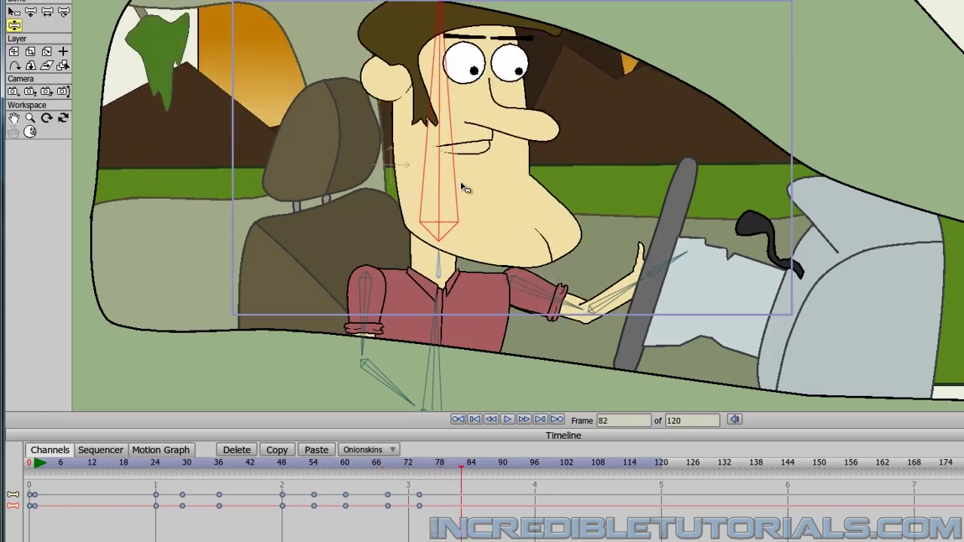
# At frame 79, keyframe the head bone in its upright pose to hold it there
pyautogui.press('Left')
pyautogui.press('Left')
pyautogui.press('Left')
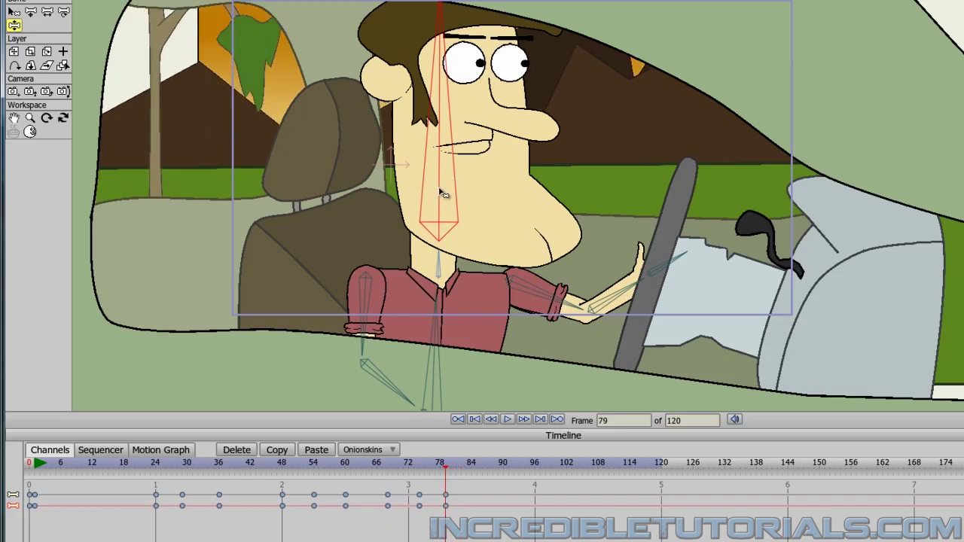
# At frame 86, tilt Steve's head bone forward and down again to match his lowered pupils
pyautogui.press('Right')
pyautogui.press('Right')
pyautogui.press('Right')
pyautogui.press('Right')
pyautogui.press('Right')
pyautogui.press('Right')
pyautogui.press('Right')
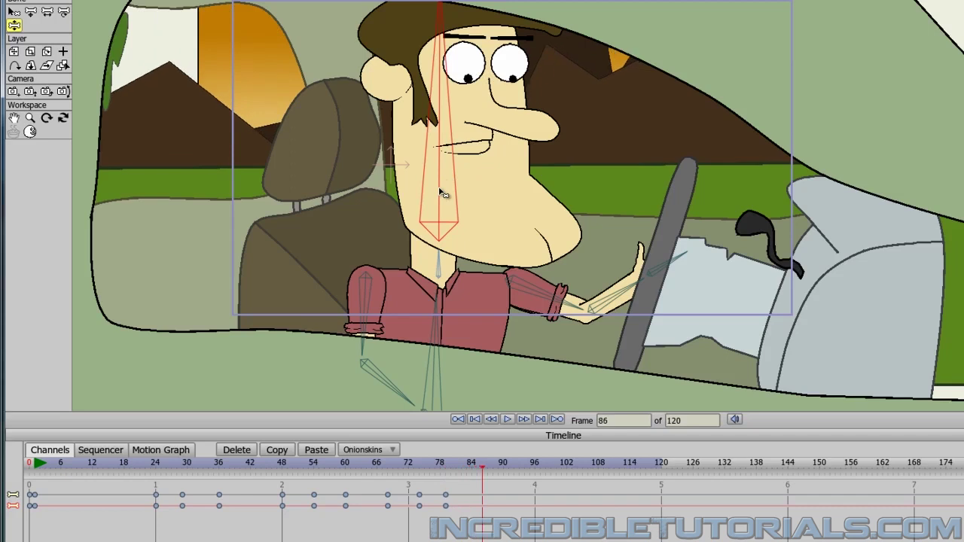
pyautogui.moveTo(447, 195); pyautogui.dragTo(486, 299)
# Scrub back to around frame 67 and forward past frame 80 to check the repeated head tilts
pyautogui.press('Left')
pyautogui.press('Left')
pyautogui.press('Left')
pyautogui.press('Left')
pyautogui.press('Left')
pyautogui.press('Left')
pyautogui.press('Left')
pyautogui.press('Left')
pyautogui.press('Left')
pyautogui.press('Left')
pyautogui.press('Left')
pyautogui.press('Left')
pyautogui.press('Left')
pyautogui.press('Left')
pyautogui.press('Left')
pyautogui.press('Left')
pyautogui.press('Left')
pyautogui.press('Left')
pyautogui.press('Left')
pyautogui.press('Left')
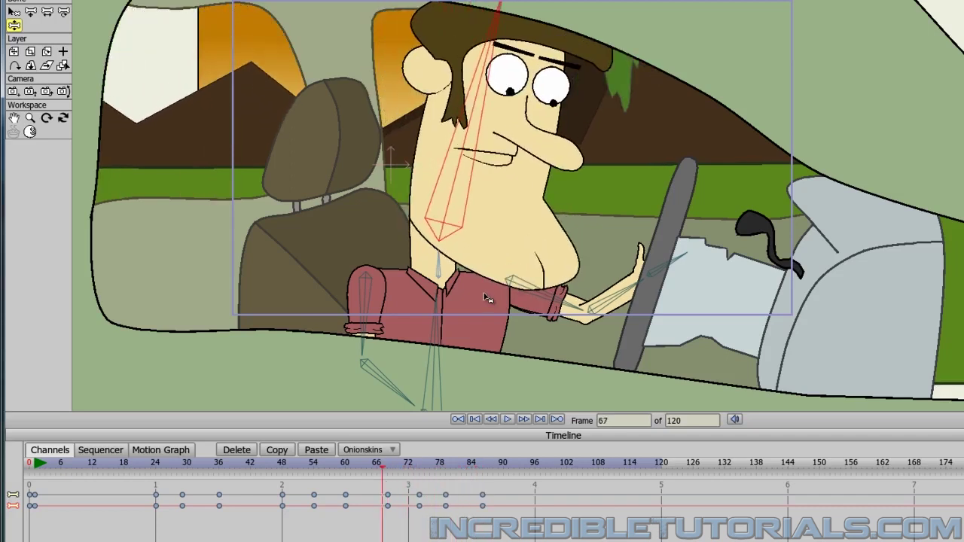
pyautogui.press('Right')
pyautogui.press('Right')
pyautogui.press('Right')
pyautogui.press('Right')
pyautogui.press('Right')
pyautogui.press('Right')
pyautogui.press('Right')
pyautogui.press('Right')
pyautogui.press('Right')
pyautogui.press('Right')
pyautogui.press('Right')
pyautogui.press('Right')
pyautogui.press('Right')
pyautogui.press('Right')
pyautogui.press('Right')
pyautogui.press('Right')
pyautogui.press('Right')
pyautogui.press('Right')
pyautogui.press('Right')
pyautogui.press('Right')
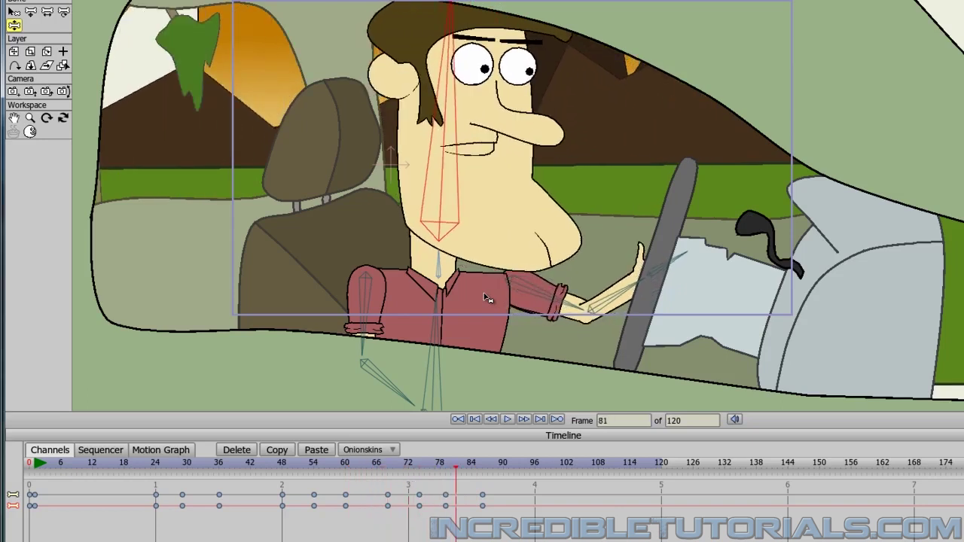
# At frame 92, keyframe the head bone in its lowered pose and advance to around frame 95
pyautogui.press('Right')
pyautogui.press('Right')
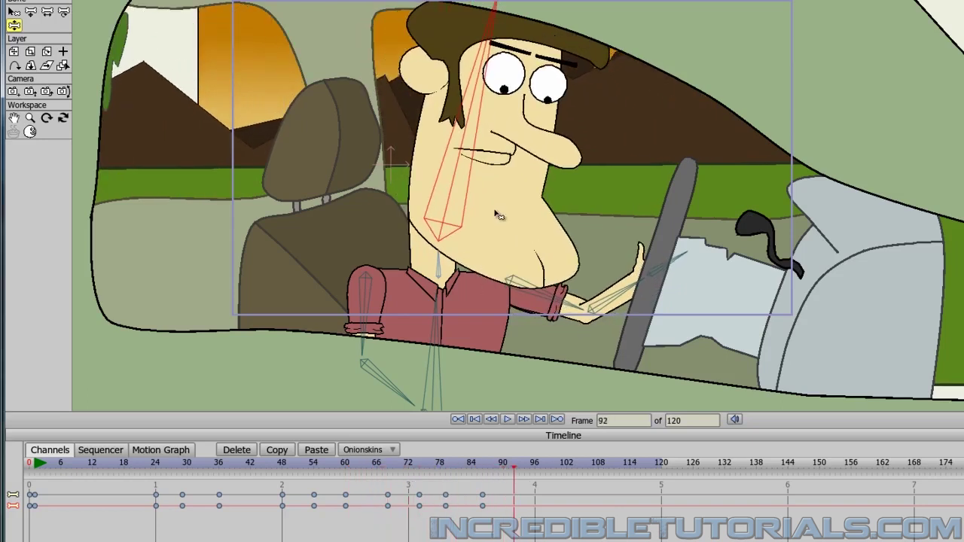
pyautogui.press('Right')
pyautogui.press('Right')
pyautogui.press('Right')
pyautogui.press('Right')
pyautogui.press('Right')
pyautogui.press('Right')
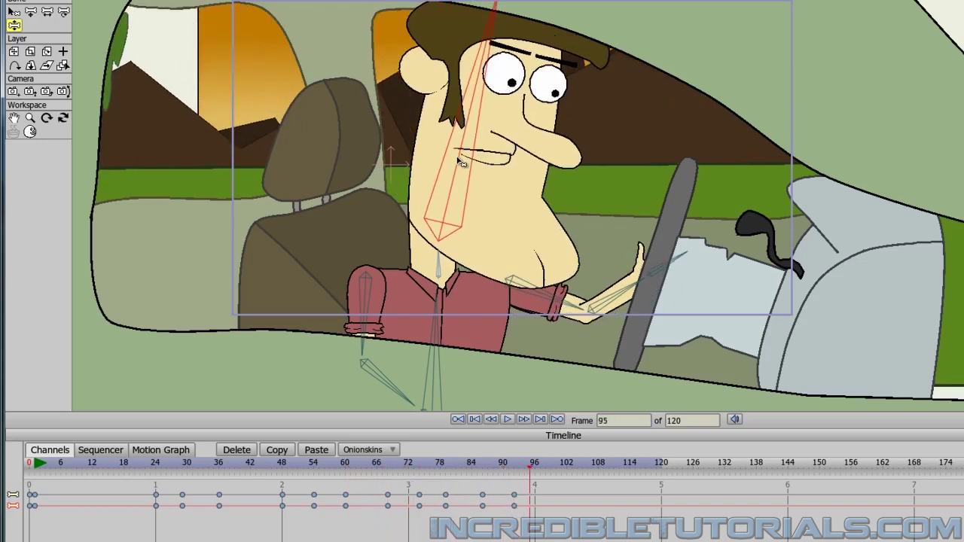
# At frame 98, keyframe Steve's head bone upright to match his sideways glance, and advance to frame 105
pyautogui.press('Right')
pyautogui.press('Right')
pyautogui.press('Right')
pyautogui.press('Right')
pyautogui.press('Right')
pyautogui.press('Right')
pyautogui.press('Right')
pyautogui.press('Right')
pyautogui.press('Right')
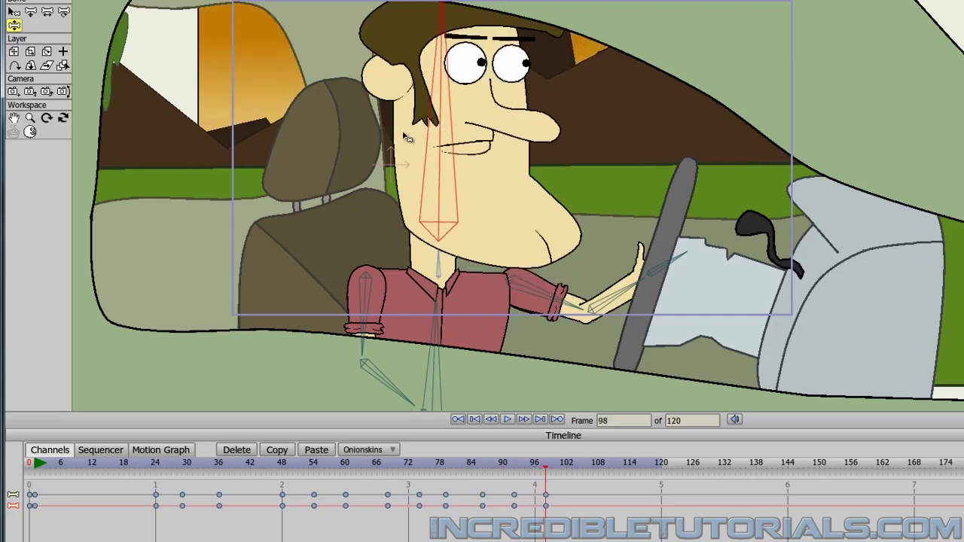
pyautogui.press('Left')
pyautogui.press('Left')
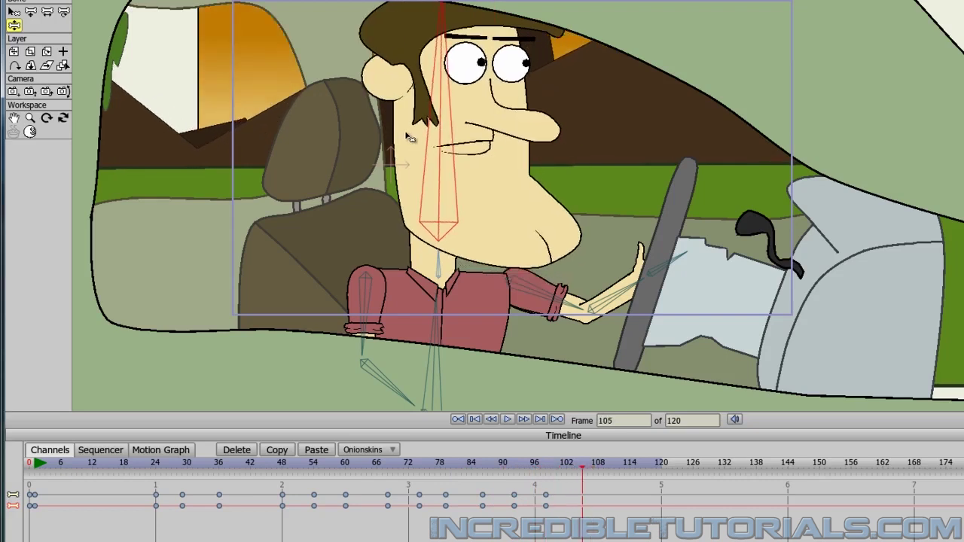
# Keyframe the upright head at frame 105 and tilt the head bone forward and down at frame 110
pyautogui.press('Right')
pyautogui.press('Right')
pyautogui.press('Right')
pyautogui.press('Right')
pyautogui.press('Right')
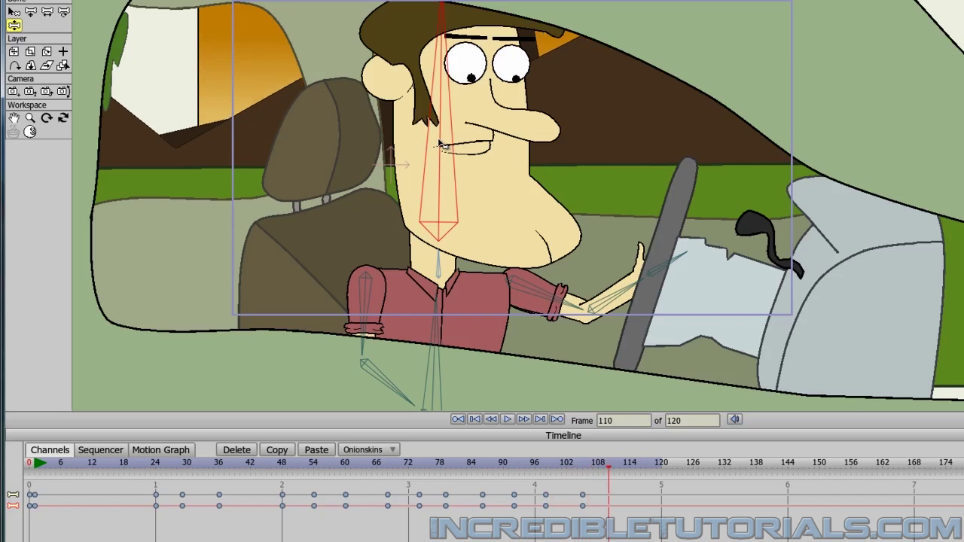
pyautogui.moveTo(443, 145); pyautogui.dragTo(486, 211)
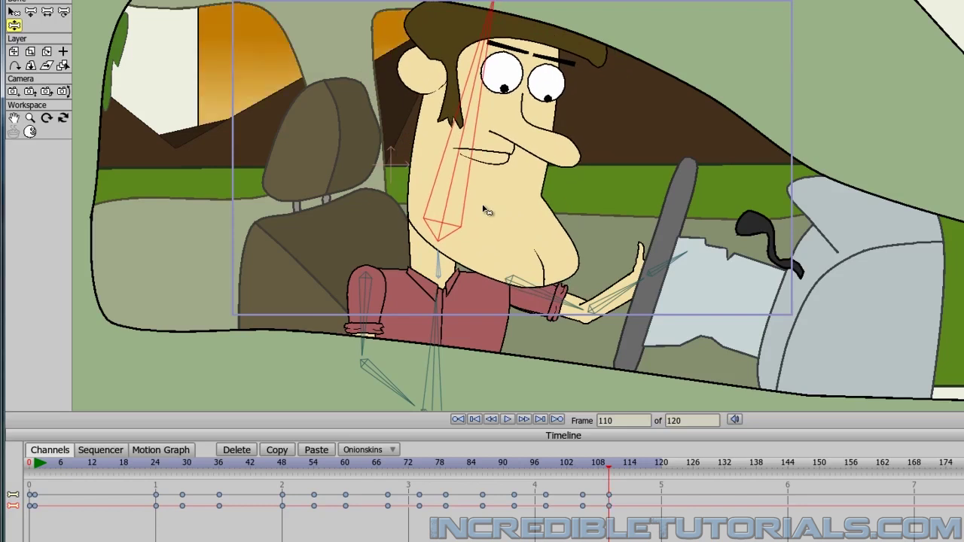
pyautogui.press('Left')
pyautogui.press('Left')
pyautogui.press('Left')
pyautogui.press('Left')
pyautogui.press('Left')
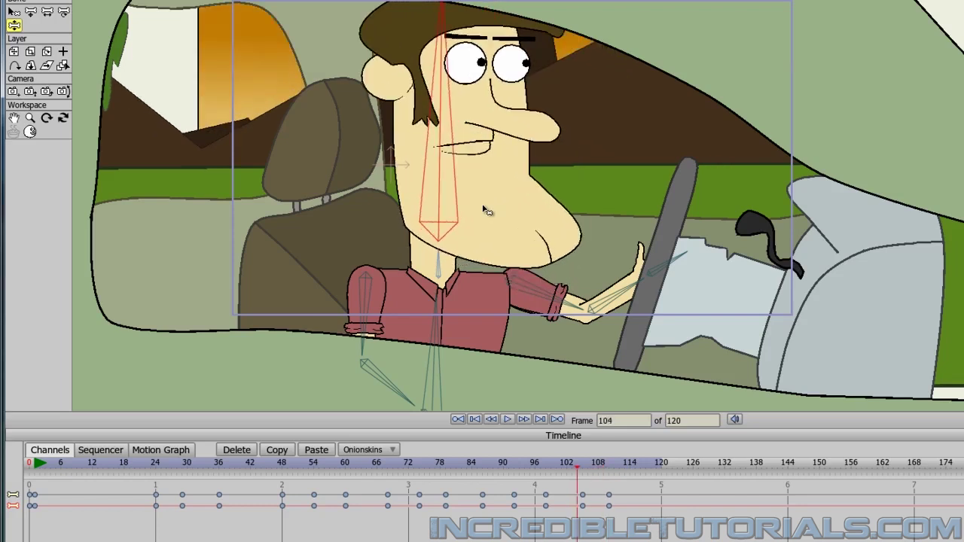
# Select the torso bone at frame 105 and bend it sharply forward toward the steering wheel at frame 110
pyautogui.click(435, 341)
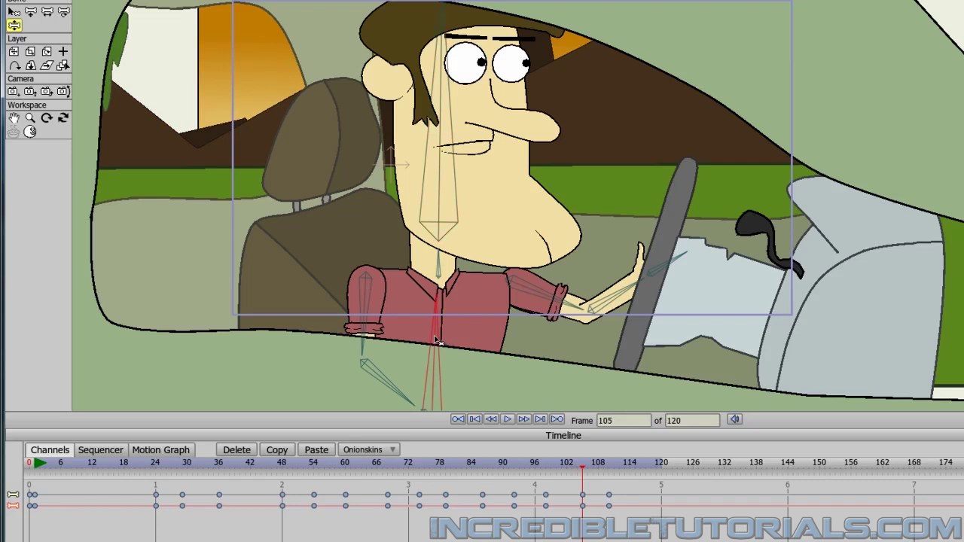
pyautogui.press('Right')
pyautogui.press('Right')
pyautogui.press('Right')
pyautogui.press('Right')
pyautogui.press('Right')
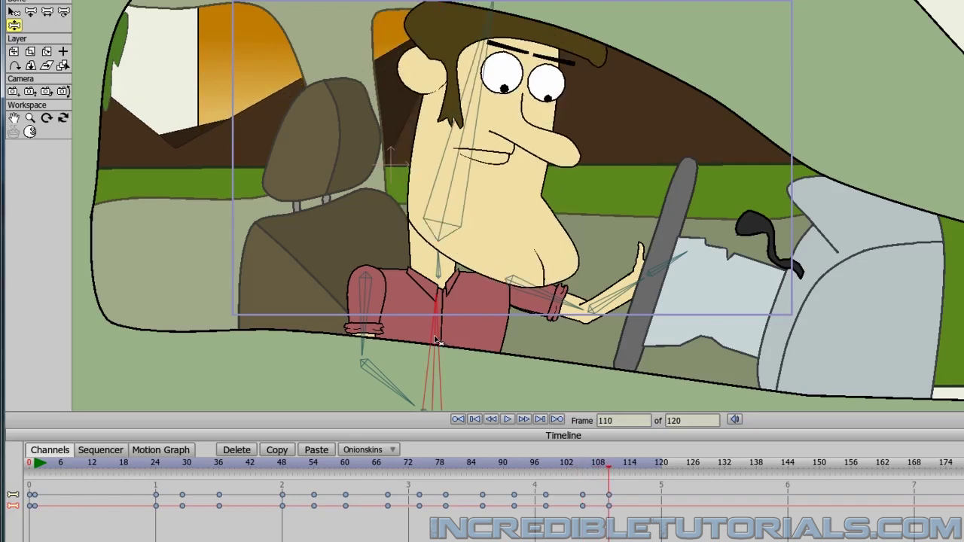
pyautogui.moveTo(435, 341); pyautogui.dragTo(477, 422)
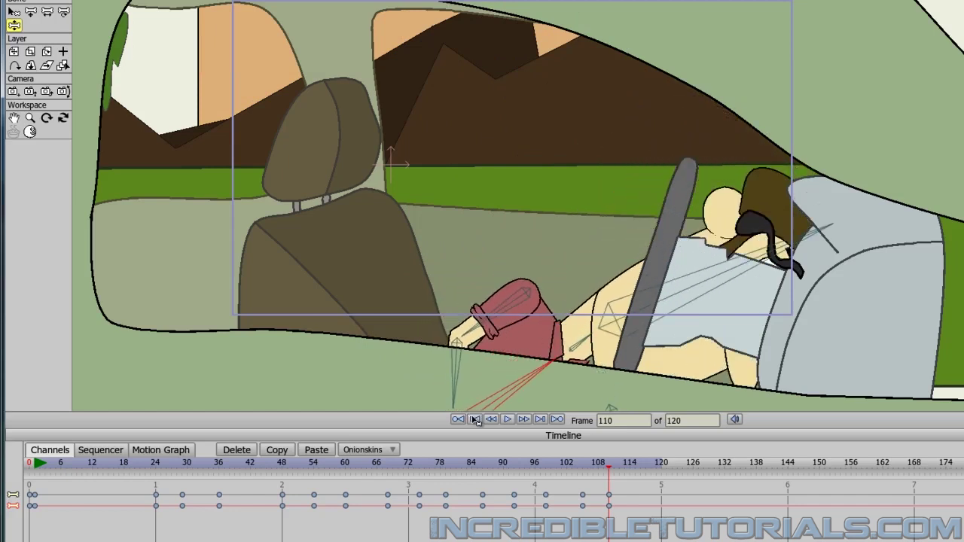
pyautogui.press('Left')
pyautogui.press('Left')
pyautogui.press('Left')
pyautogui.press('Left')
pyautogui.press('Left')
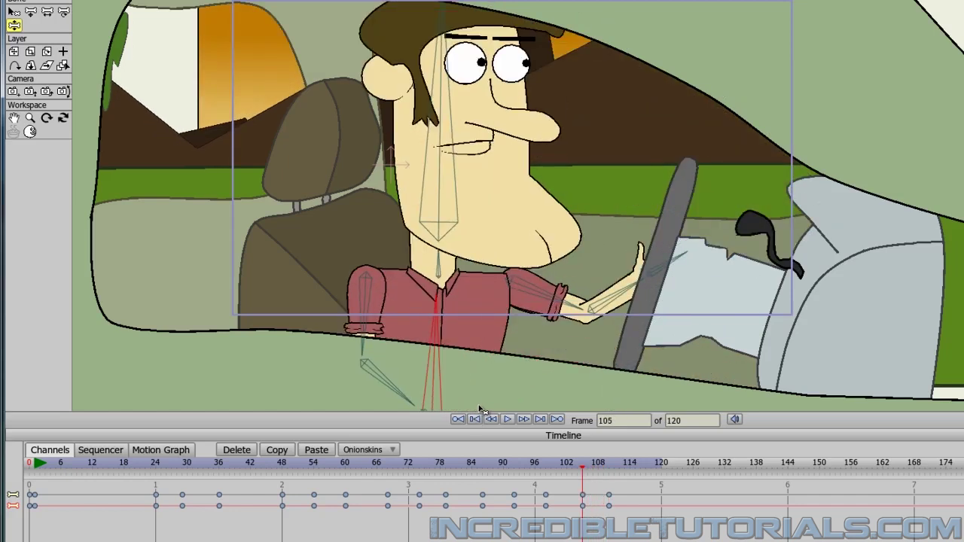
# With Translate Layer, keyframe Steve's layer position at frame 105 and shift the layer back toward the seat at frame 110
pyautogui.click(15, 52)
pyautogui.press('Right')
pyautogui.press('Right')
pyautogui.press('Right')
pyautogui.press('Right')
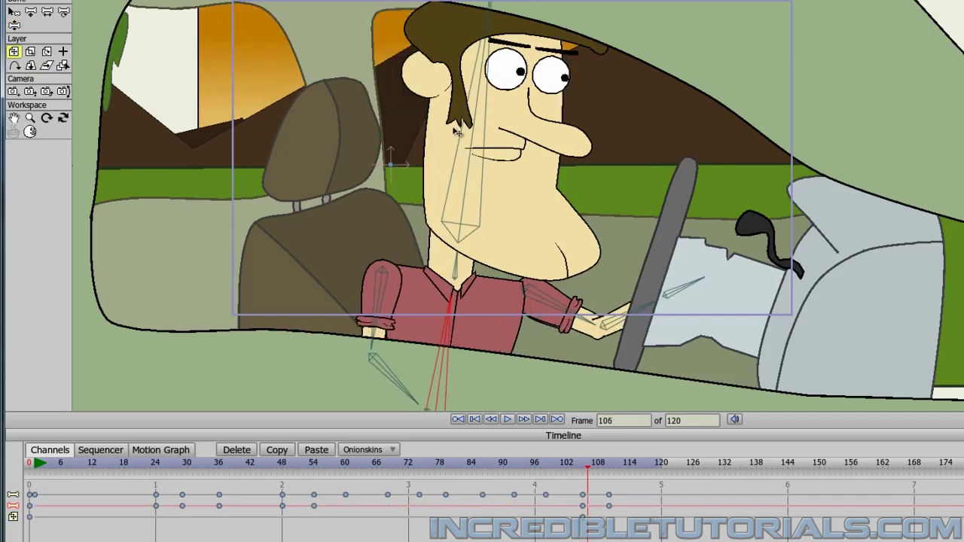
pyautogui.press('Right')
pyautogui.moveTo(617, 333); pyautogui.dragTo(521, 337)
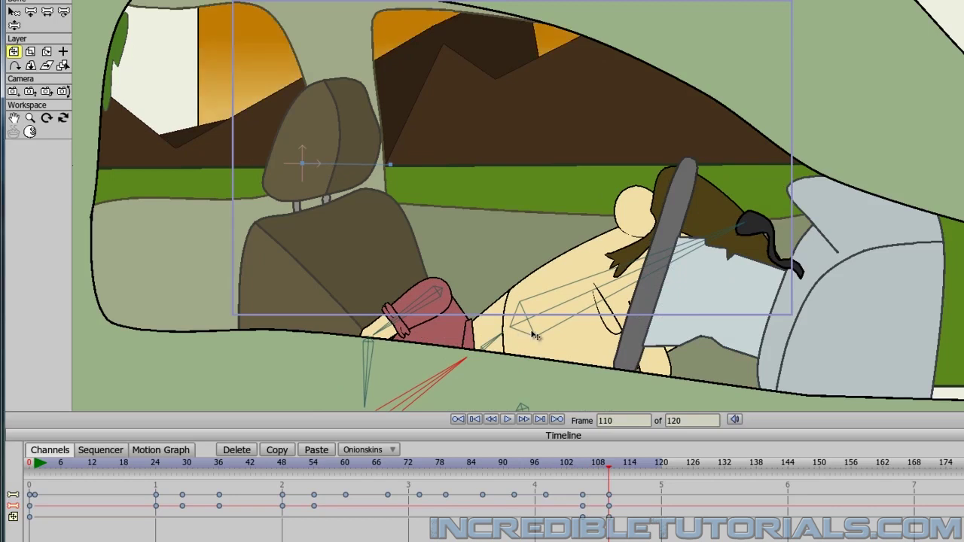
# Step back and forth between frames 105 and 110 to check the forward lean
pyautogui.press('Left')
pyautogui.press('Left')
pyautogui.press('Left')
pyautogui.press('Right')
pyautogui.press('Right')
pyautogui.press('Right')
pyautogui.press('Left')
pyautogui.press('Left')
pyautogui.press('Left')
pyautogui.press('Left')
pyautogui.press('Left')
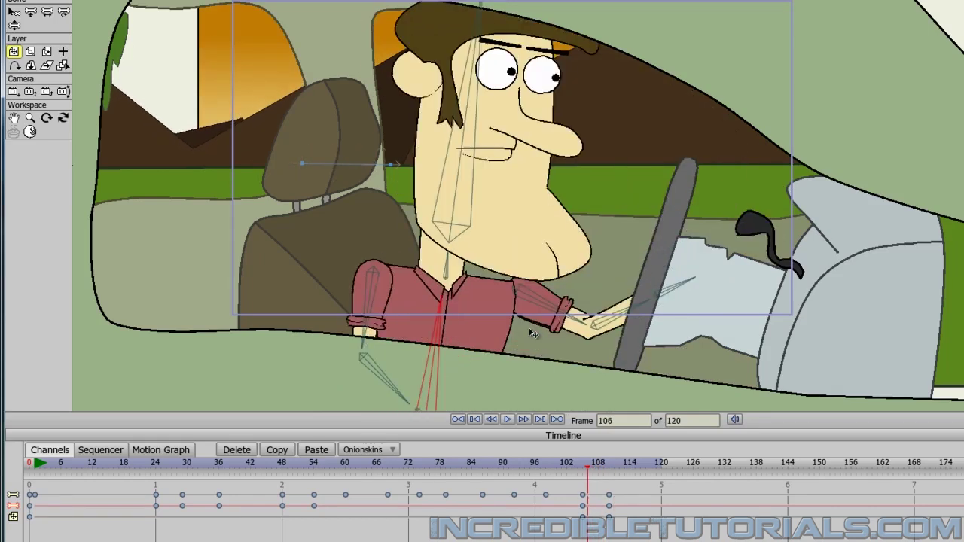
pyautogui.press('Right')
pyautogui.press('Right')
pyautogui.press('Right')
pyautogui.press('Right')
pyautogui.press('Right')
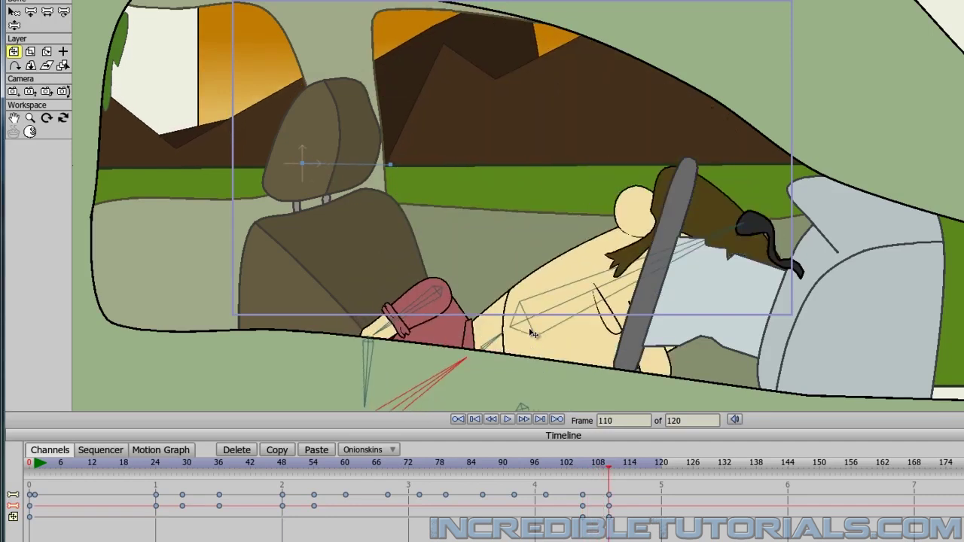
# At frame 110, rotate the head bone back up and shift Steve's layer slightly further back and down
pyautogui.click(14, 25)
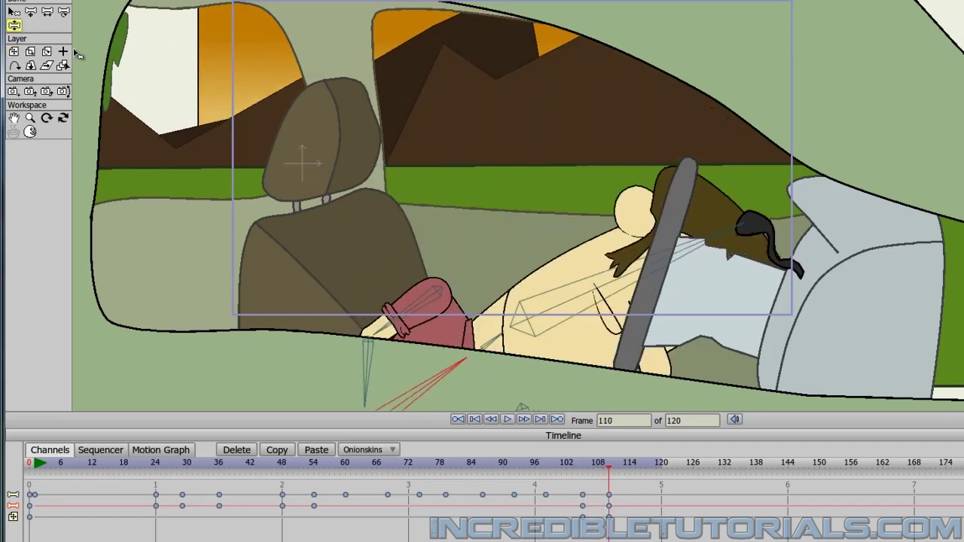
pyautogui.moveTo(703, 252); pyautogui.dragTo(465, 180)
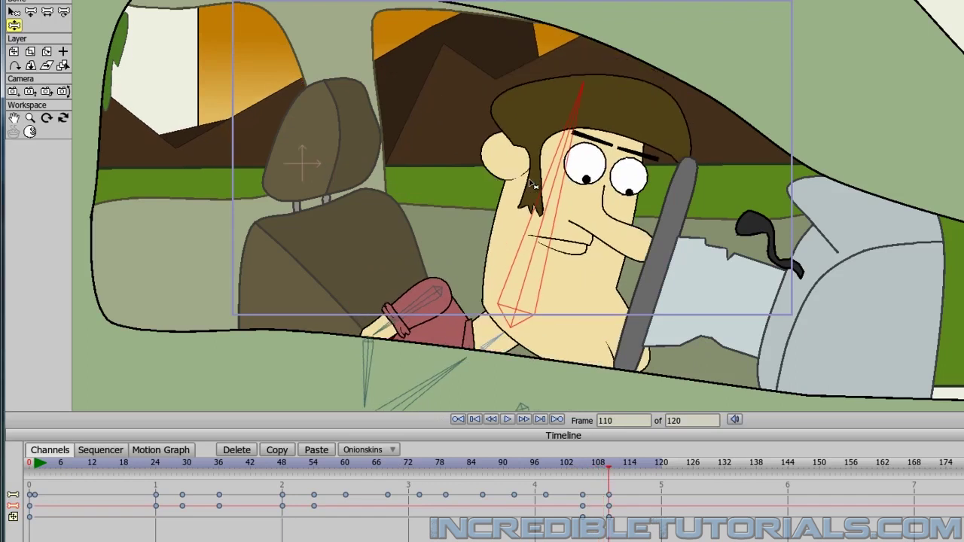
pyautogui.click(14, 50)
pyautogui.moveTo(562, 208); pyautogui.dragTo(527, 213)
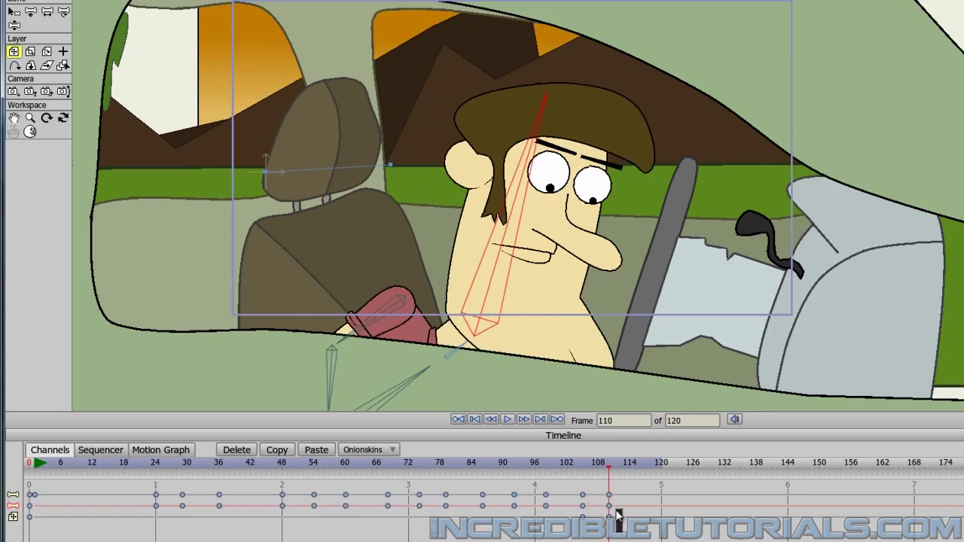
# Move all the bone and layer keyframes from frame 110 to frame 114 to slow the lean
pyautogui.moveTo(616, 516); pyautogui.dragTo(605, 489)
pyautogui.moveTo(612, 522); pyautogui.dragTo(630, 516)
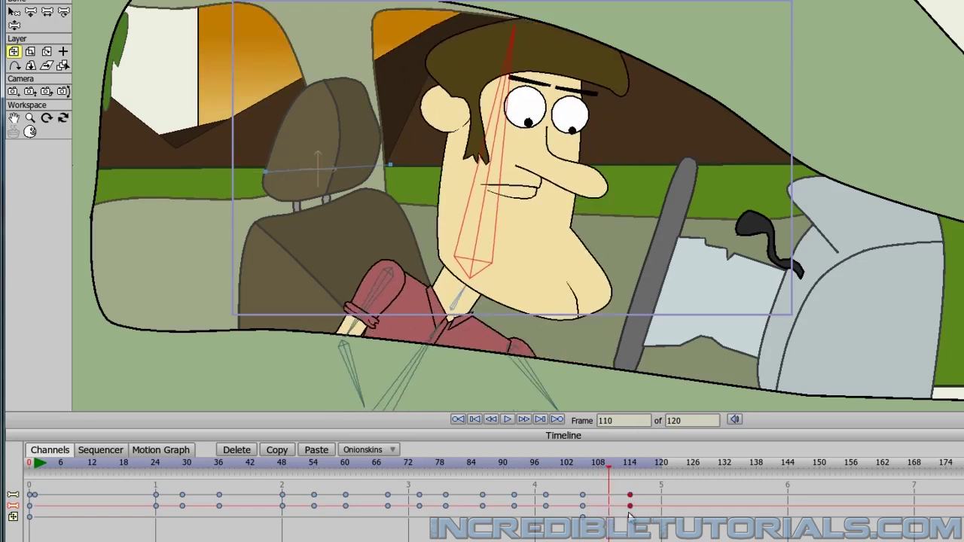
# Step through the frames up to 115 to check the slower forward lean
pyautogui.press('Left')
pyautogui.press('Left')
pyautogui.press('Left')
pyautogui.press('Left')
pyautogui.press('Left')
pyautogui.press('Left')
pyautogui.press('Right')
pyautogui.press('Right')
pyautogui.press('Right')
pyautogui.press('Right')
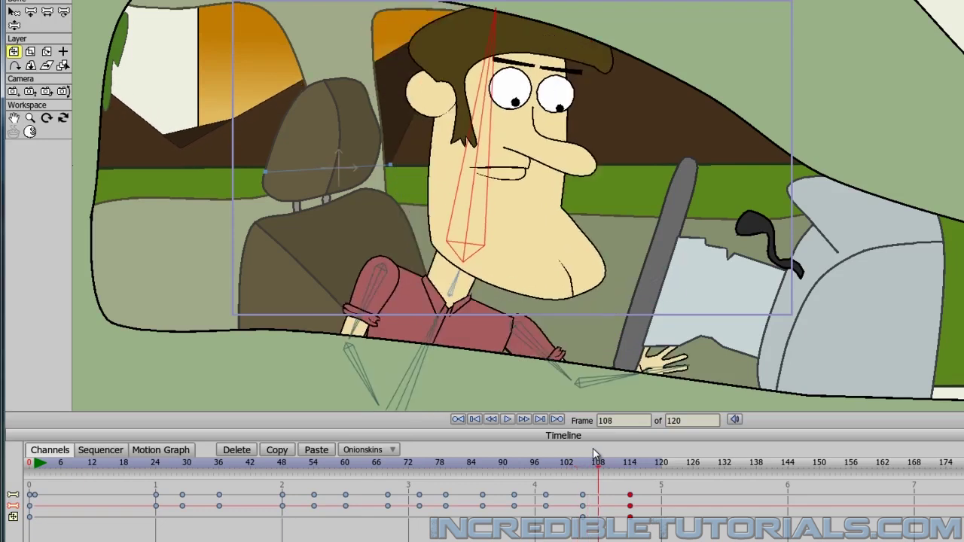
pyautogui.press('Right')
pyautogui.press('Right')
pyautogui.press('Right')
pyautogui.press('Right')
pyautogui.press('Right')
pyautogui.press('Right')
pyautogui.press('Right')
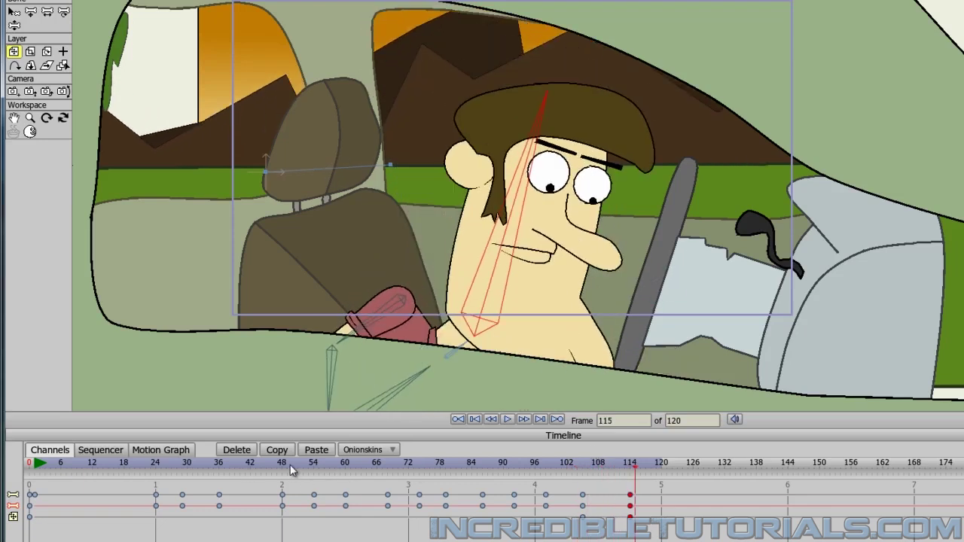
# From frame 75 onward, reposition Steve's hand down along the steering wheel, adding arm keyframes near frames 77, 90 and 101
pyautogui.moveTo(292, 469); pyautogui.dragTo(309, 471)
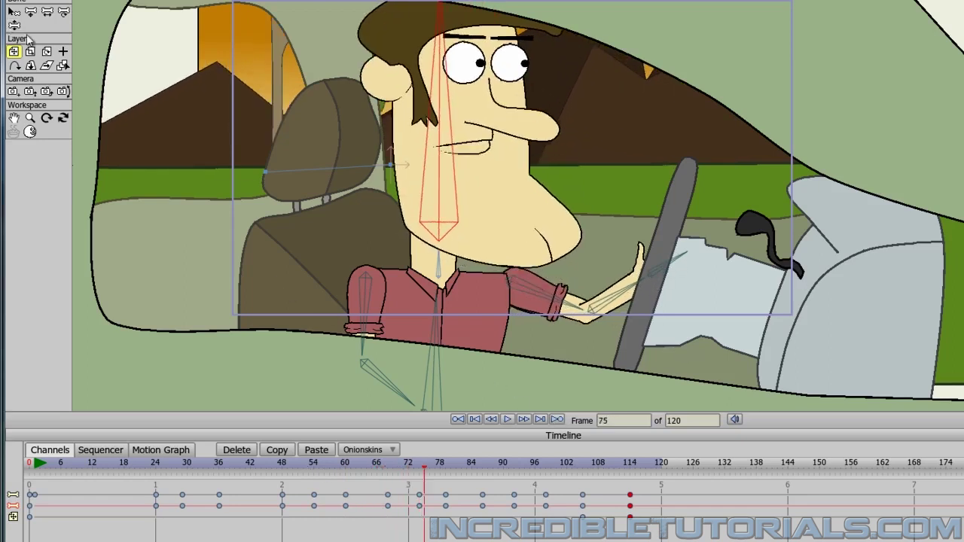
pyautogui.moveTo(670, 267); pyautogui.dragTo(644, 318)
pyautogui.press('Right')
pyautogui.press('Right')
pyautogui.press('Right')
pyautogui.press('Right')
pyautogui.press('Right')
pyautogui.press('Right')
pyautogui.press('Right')
pyautogui.press('Right')
pyautogui.press('Right')
pyautogui.press('Right')
pyautogui.press('Right')
pyautogui.press('Right')
pyautogui.press('Right')
pyautogui.press('Right')
pyautogui.press('Right')
pyautogui.press('Right')
pyautogui.press('Right')
pyautogui.press('Right')
pyautogui.press('Right')
pyautogui.press('Right')
pyautogui.press('Right')
pyautogui.press('Right')
pyautogui.press('Right')
pyautogui.press('Right')
pyautogui.press('Right')
pyautogui.press('Right')
pyautogui.press('Right')
pyautogui.press('Right')
pyautogui.press('Right')
pyautogui.press('Right')
pyautogui.press('Right')
pyautogui.press('Right')
pyautogui.press('Right')
pyautogui.press('Right')
pyautogui.press('Right')
pyautogui.press('Right')
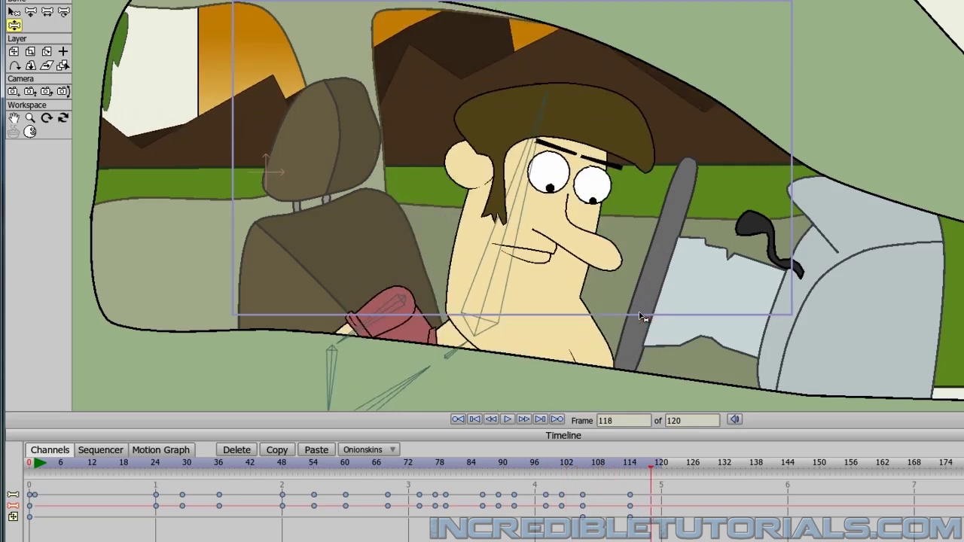
# Step back to around frame 103 and forward to frame 118 to check the steering hand and final lean
pyautogui.press('Left')
pyautogui.press('Left')
pyautogui.press('Left')
pyautogui.press('Left')
pyautogui.press('Left')
pyautogui.press('Left')
pyautogui.press('Left')
pyautogui.press('Left')
pyautogui.press('Left')
pyautogui.press('Left')
pyautogui.press('Left')
pyautogui.press('Left')
pyautogui.press('Left')
pyautogui.press('Left')
pyautogui.press('Left')
pyautogui.press('Left')
pyautogui.press('Left')
pyautogui.press('Left')
pyautogui.press('Left')
pyautogui.press('Left')
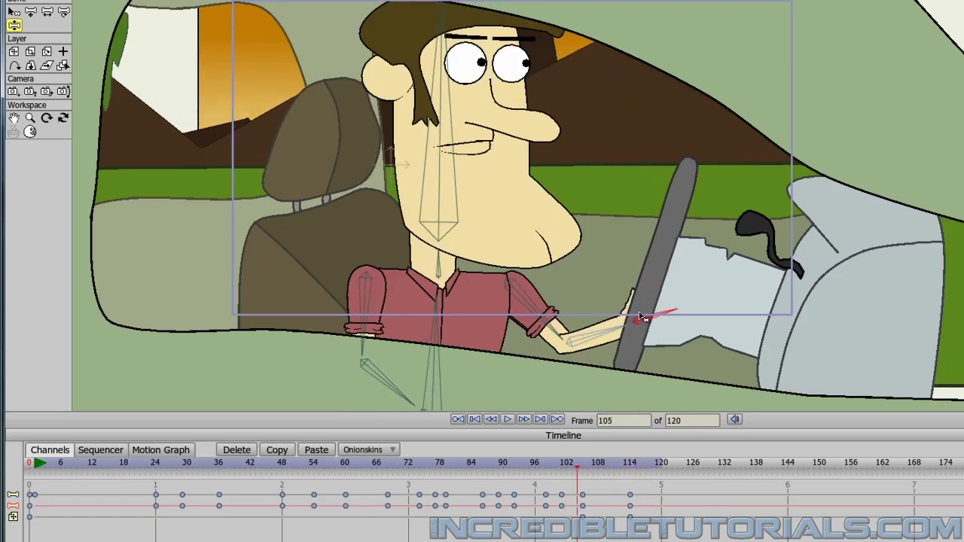
pyautogui.press('Right')
pyautogui.press('Right')
pyautogui.press('Right')
pyautogui.press('Right')
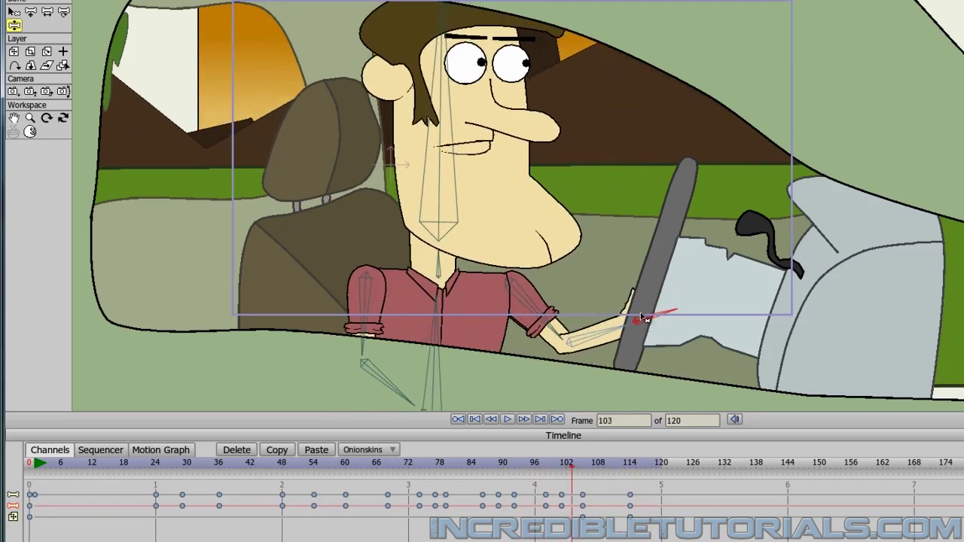
pyautogui.press('Right')
pyautogui.press('Right')
pyautogui.press('Right')
pyautogui.press('Left')
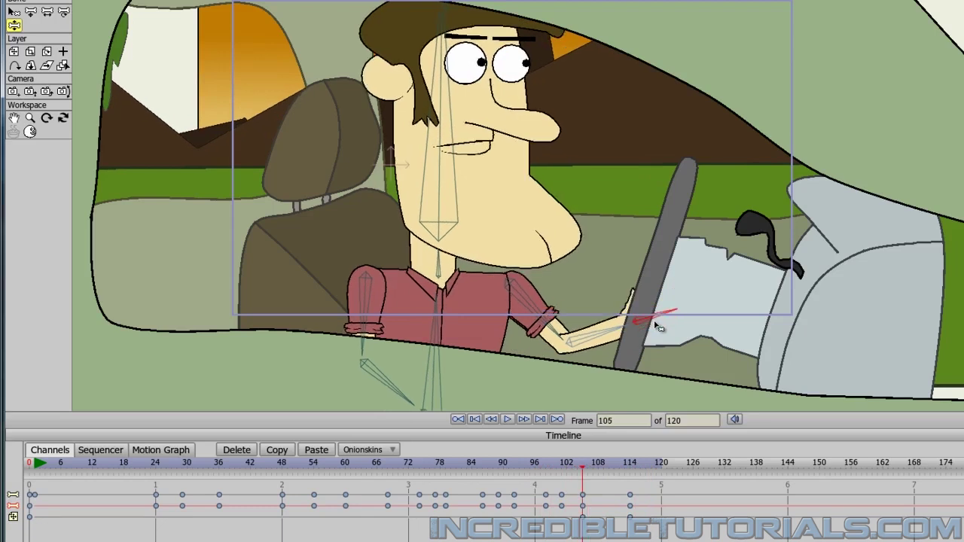
pyautogui.press('Right')
pyautogui.press('Right')
pyautogui.press('Right')
pyautogui.press('Right')
pyautogui.press('Right')
pyautogui.press('Right')
pyautogui.press('Right')
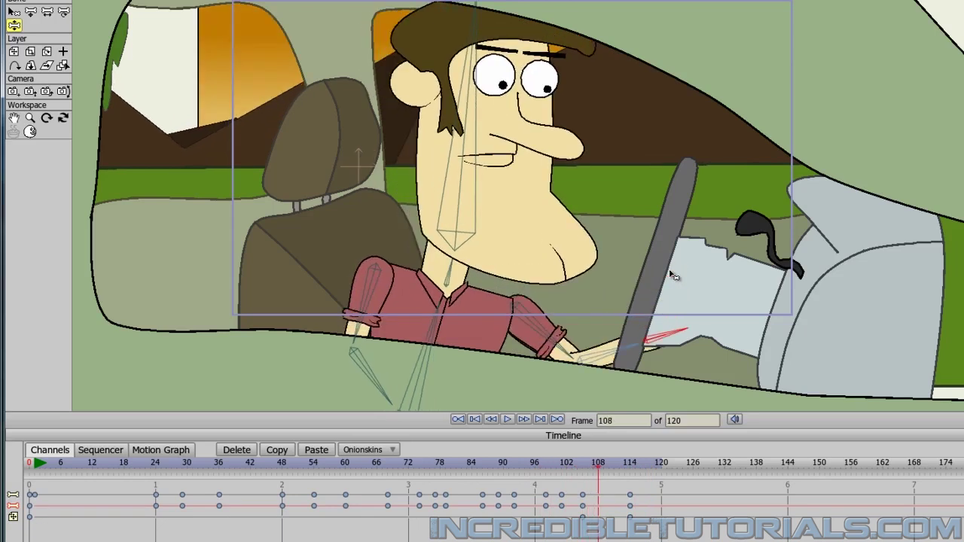
pyautogui.press('Right')
pyautogui.press('Right')
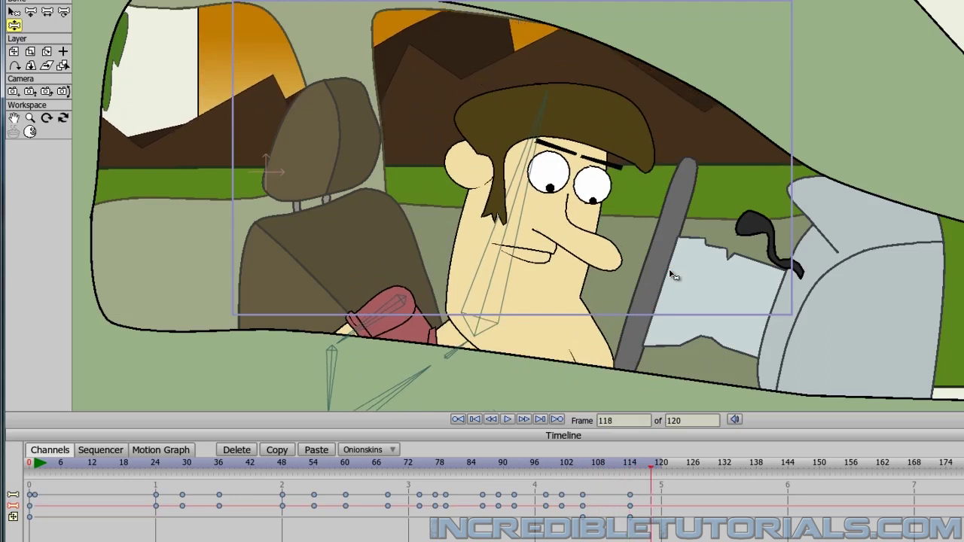
# Step backward through the frames from 118 past 69 to review Steve's final lean, steering hand and downward glances
pyautogui.press('Left')
pyautogui.press('Left')
pyautogui.press('Left')
pyautogui.press('Left')
pyautogui.press('Left')
pyautogui.press('Left')
pyautogui.press('Left')
pyautogui.press('Left')
pyautogui.press('Left')
pyautogui.press('Left')
pyautogui.press('Left')
pyautogui.press('Left')
pyautogui.press('Left')
pyautogui.press('Left')
pyautogui.press('Left')
pyautogui.press('Left')
pyautogui.press('Left')
pyautogui.press('Left')
pyautogui.press('Left')
pyautogui.press('Left')
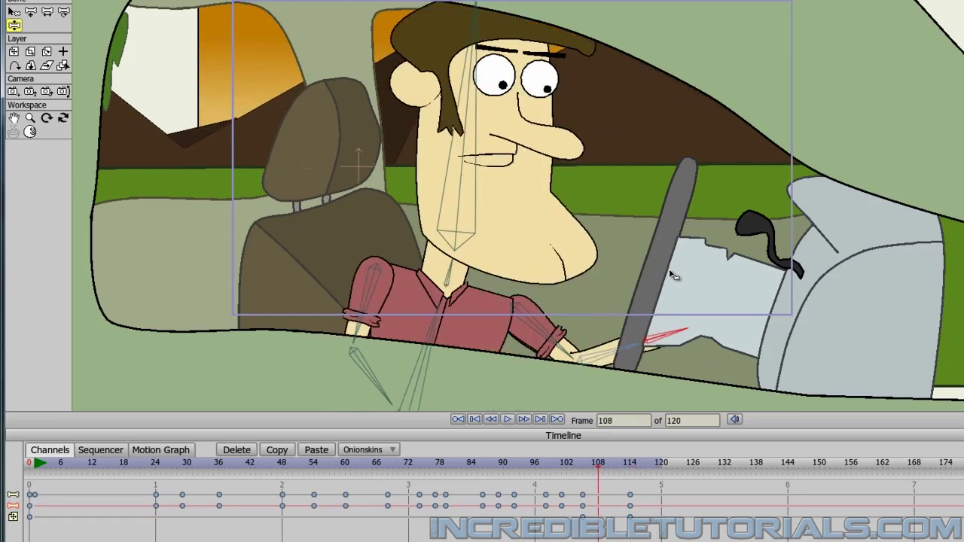
pyautogui.press('Left')
pyautogui.press('Left')
pyautogui.press('Left')
pyautogui.press('Left')
pyautogui.press('Left')
pyautogui.press('Left')
pyautogui.press('Left')
pyautogui.press('Left')
pyautogui.press('Left')
pyautogui.press('Left')
pyautogui.press('Left')
pyautogui.press('Left')
pyautogui.press('Left')
pyautogui.press('Left')
pyautogui.press('Left')
pyautogui.press('Left')
pyautogui.press('Left')
pyautogui.press('Left')
pyautogui.press('Left')
pyautogui.press('Left')
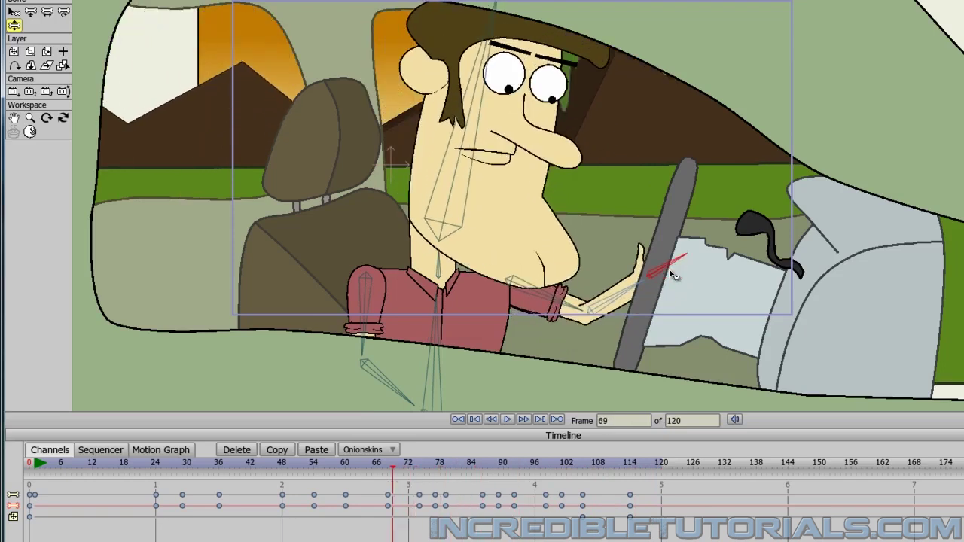
# Step forward through the frames to 120 to check how the head tilts and steering hand flow into the final lean
pyautogui.press('Right')
pyautogui.press('Right')
pyautogui.press('Right')
pyautogui.press('Right')
pyautogui.press('Right')
pyautogui.press('Right')
pyautogui.press('Right')
pyautogui.press('Right')
pyautogui.press('Right')
pyautogui.press('Right')
pyautogui.press('Right')
pyautogui.press('Right')
pyautogui.press('Right')
pyautogui.press('Right')
pyautogui.press('Right')
pyautogui.press('Right')
pyautogui.press('Right')
pyautogui.press('Right')
pyautogui.press('Right')
pyautogui.press('Right')
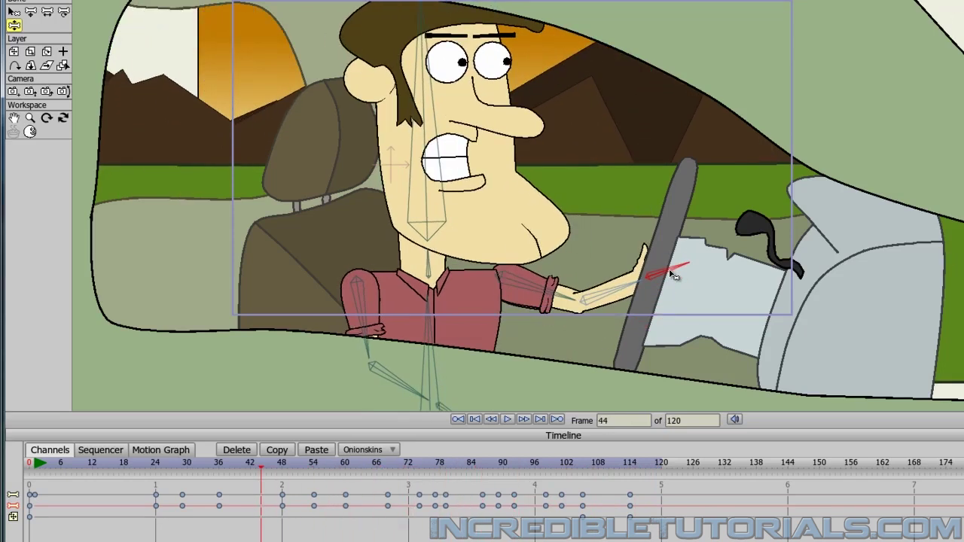
pyautogui.press('Right')
pyautogui.press('Right')
pyautogui.press('Right')
pyautogui.press('Right')
pyautogui.press('Right')
pyautogui.press('Right')
pyautogui.press('Right')
pyautogui.press('Right')
pyautogui.press('Right')
pyautogui.press('Right')
pyautogui.press('Right')
pyautogui.press('Right')
pyautogui.press('Right')
pyautogui.press('Right')
pyautogui.press('Right')
pyautogui.press('Right')
pyautogui.press('Right')
pyautogui.press('Right')
pyautogui.press('Right')
pyautogui.press('Right')
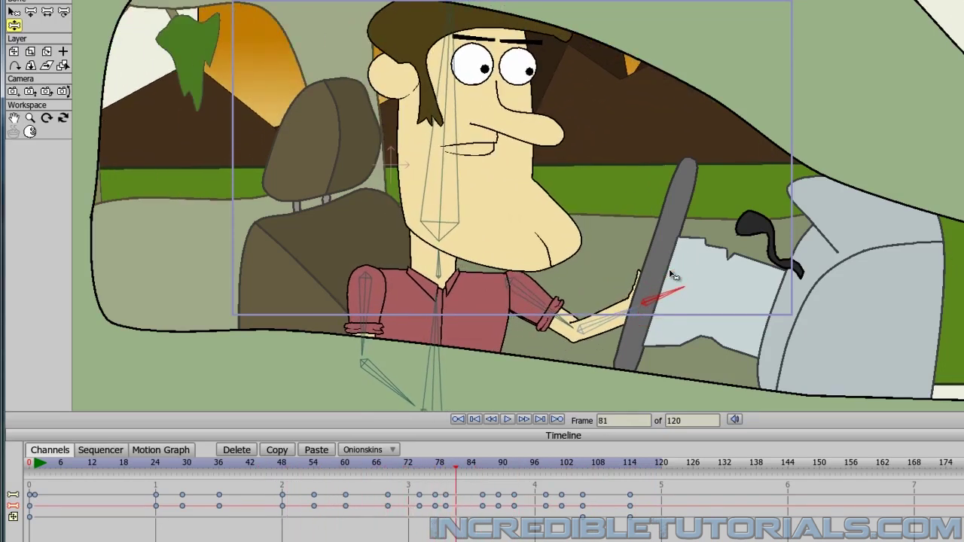
pyautogui.press('Right')
pyautogui.press('Right')
pyautogui.press('Right')
pyautogui.press('Right')
pyautogui.press('Right')
pyautogui.press('Right')
pyautogui.press('Right')
pyautogui.press('Right')
pyautogui.press('Right')
pyautogui.press('Right')
pyautogui.press('Right')
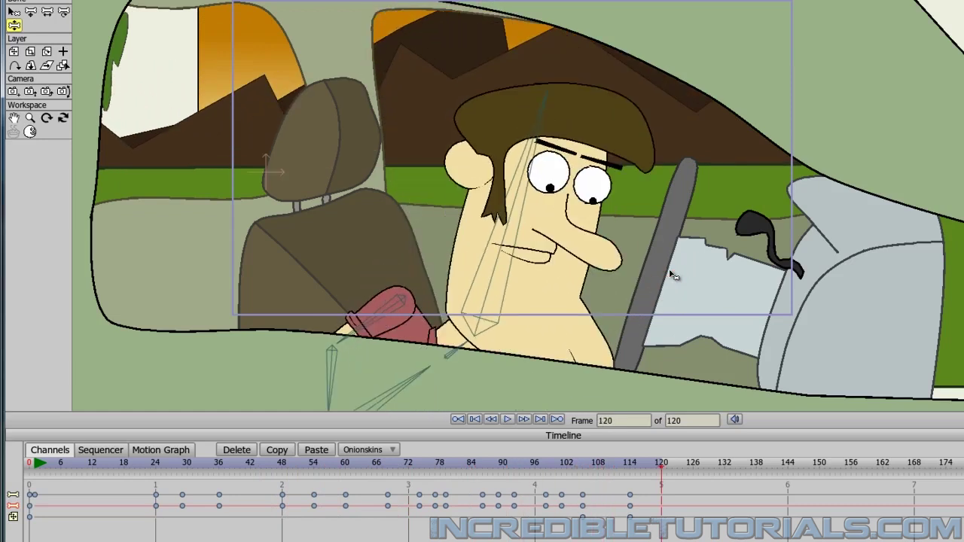
# Step backward from frame 120 to frame 33 to examine the lean, glances and arm poses in reverse
pyautogui.press('Left')
pyautogui.press('Left')
pyautogui.press('Left')
pyautogui.press('Left')
pyautogui.press('Left')
pyautogui.press('Left')
pyautogui.press('Left')
pyautogui.press('Left')
pyautogui.press('Left')
pyautogui.press('Left')
pyautogui.press('Left')
pyautogui.press('Left')
pyautogui.press('Left')
pyautogui.press('Left')
pyautogui.press('Left')
pyautogui.press('Left')
pyautogui.press('Left')
pyautogui.press('Left')
pyautogui.press('Left')
pyautogui.press('Left')
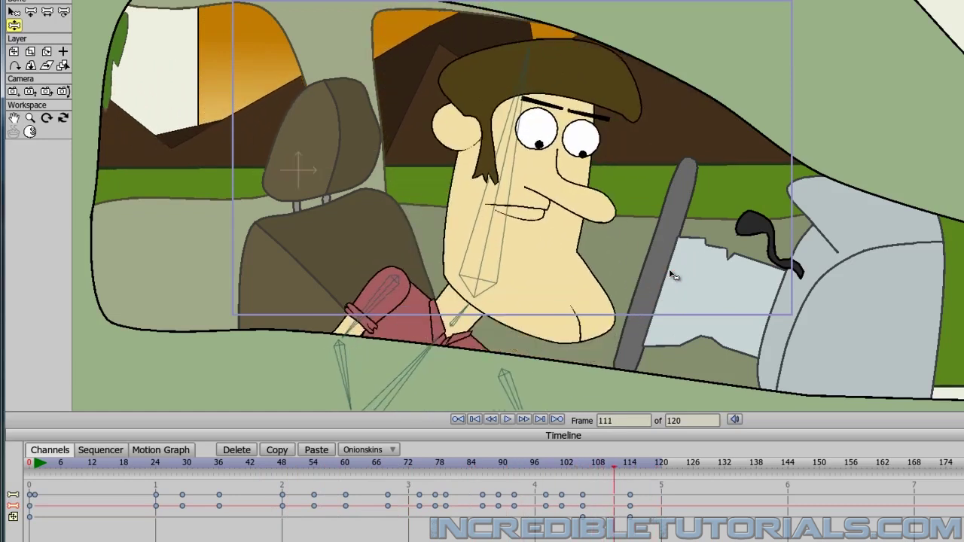
pyautogui.press('Left')
pyautogui.press('Left')
pyautogui.press('Left')
pyautogui.press('Left')
pyautogui.press('Left')
pyautogui.press('Left')
pyautogui.press('Left')
pyautogui.press('Left')
pyautogui.press('Left')
pyautogui.press('Left')
pyautogui.press('Left')
pyautogui.press('Left')
pyautogui.press('Left')
pyautogui.press('Left')
pyautogui.press('Left')
pyautogui.press('Left')
pyautogui.press('Left')
pyautogui.press('Left')
pyautogui.press('Left')
pyautogui.press('Left')
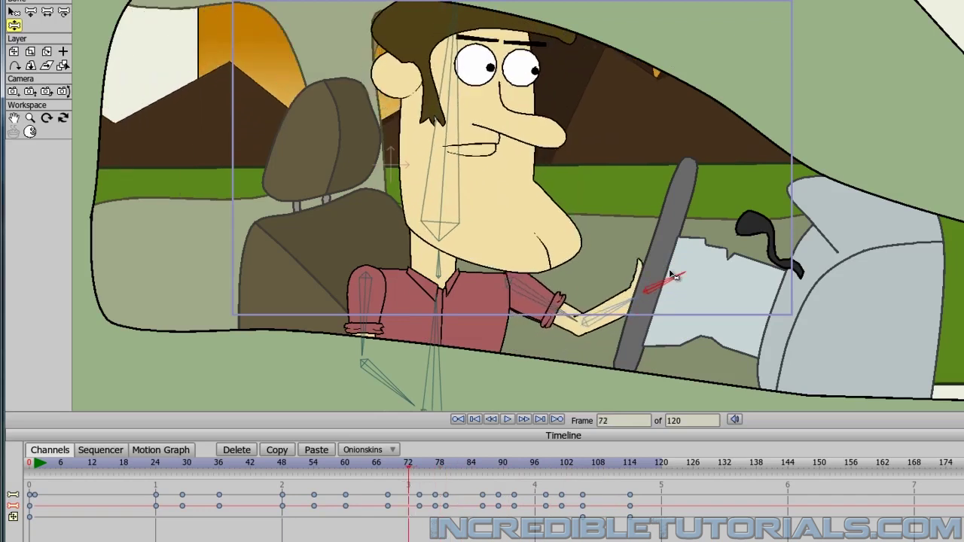
pyautogui.press('Left')
pyautogui.press('Left')
pyautogui.press('Left')
pyautogui.press('Left')
pyautogui.press('Left')
pyautogui.press('Left')
pyautogui.press('Left')
pyautogui.press('Left')
pyautogui.press('Left')
pyautogui.press('Left')
pyautogui.press('Left')
pyautogui.press('Left')
pyautogui.press('Left')
pyautogui.press('Left')
pyautogui.press('Left')
pyautogui.press('Left')
pyautogui.press('Left')
pyautogui.press('Left')
pyautogui.press('Left')
pyautogui.press('Left')
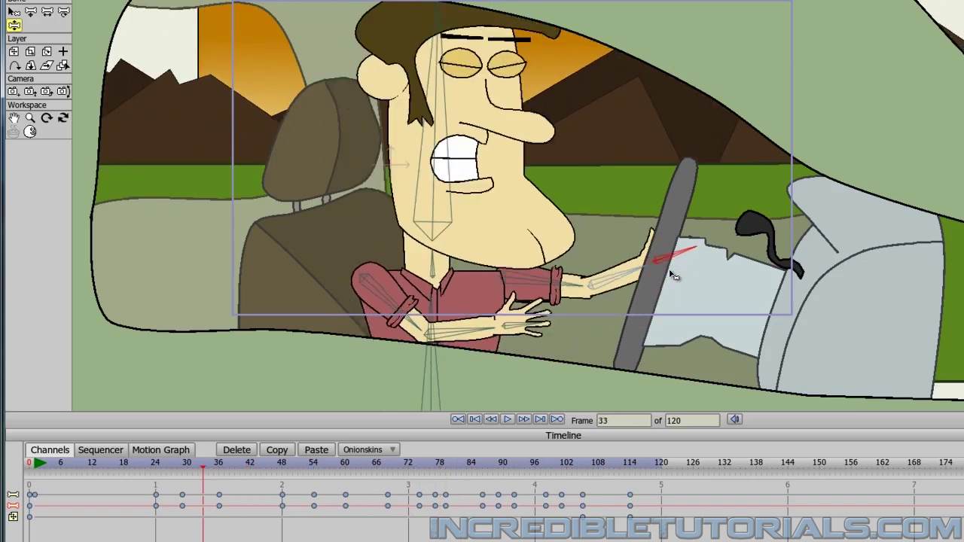
# Step backward from frame 33 to frame 0 to review the opening arm poses and burger bite
pyautogui.press('Left')
pyautogui.press('Left')
pyautogui.press('Left')
pyautogui.press('Left')
pyautogui.press('Left')
pyautogui.press('Left')
pyautogui.press('Left')
pyautogui.press('Left')
pyautogui.press('Left')
pyautogui.press('Left')
pyautogui.press('Left')
pyautogui.press('Left')
pyautogui.press('Left')
pyautogui.press('Left')
pyautogui.press('Left')
pyautogui.press('Left')
pyautogui.press('Left')
pyautogui.press('Left')
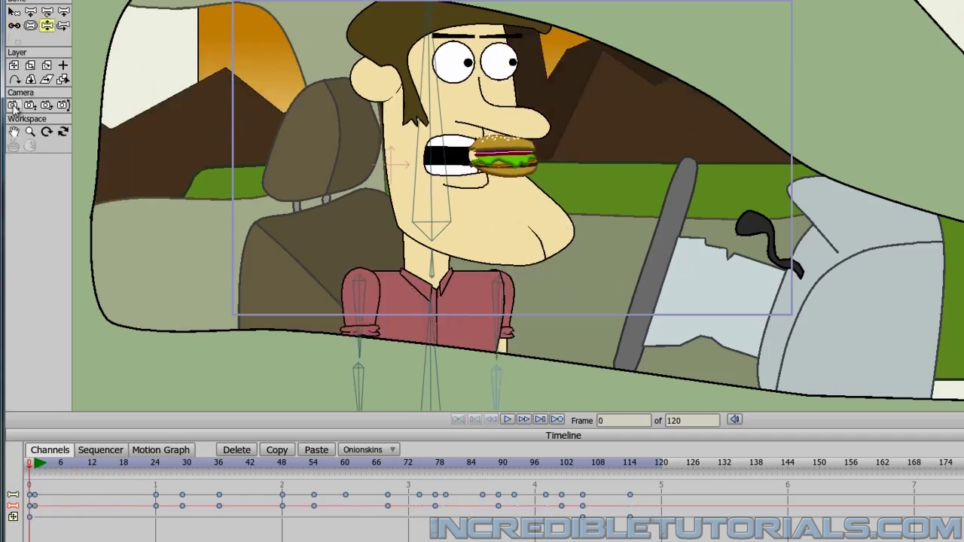
# Track the camera at frame 13 so the car scene drifts slightly down and to the right from its starting position
pyautogui.press('Right')
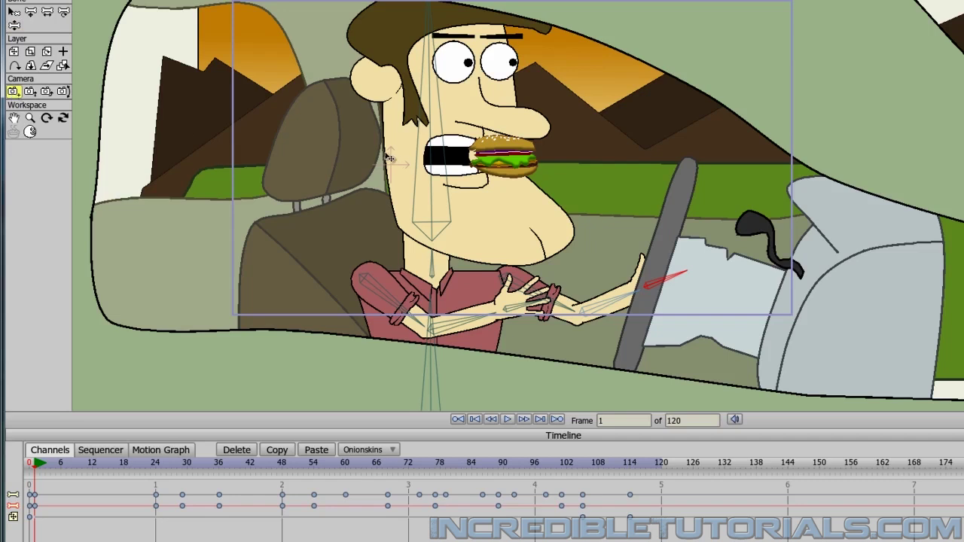
pyautogui.press('Right')
pyautogui.press('Right')
pyautogui.press('Right')
pyautogui.press('Right')
pyautogui.press('Right')
pyautogui.press('Right')
pyautogui.press('Right')
pyautogui.press('Right')
pyautogui.press('Right')
pyautogui.press('Right')
pyautogui.press('Right')
pyautogui.press('Right')
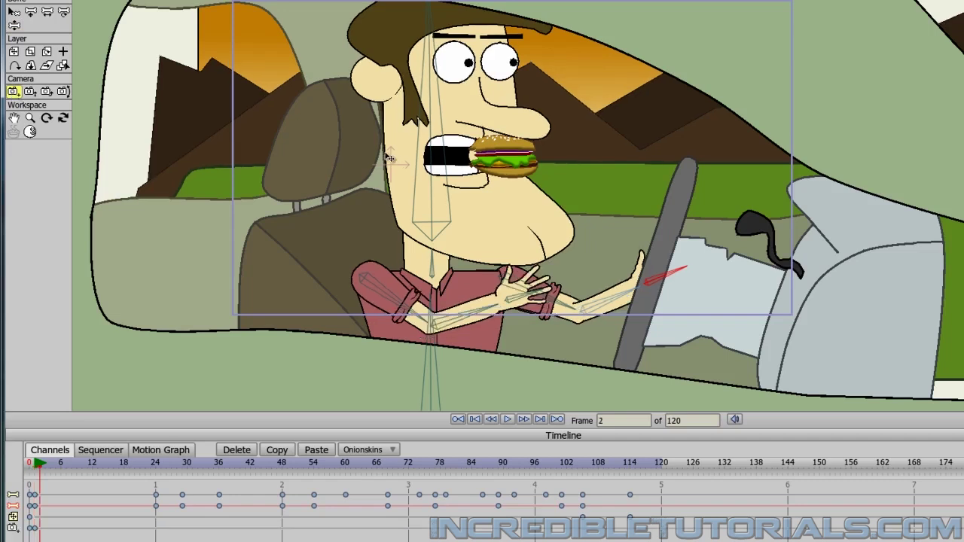
pyautogui.moveTo(388, 157); pyautogui.dragTo(407, 167)
pyautogui.press('Right')
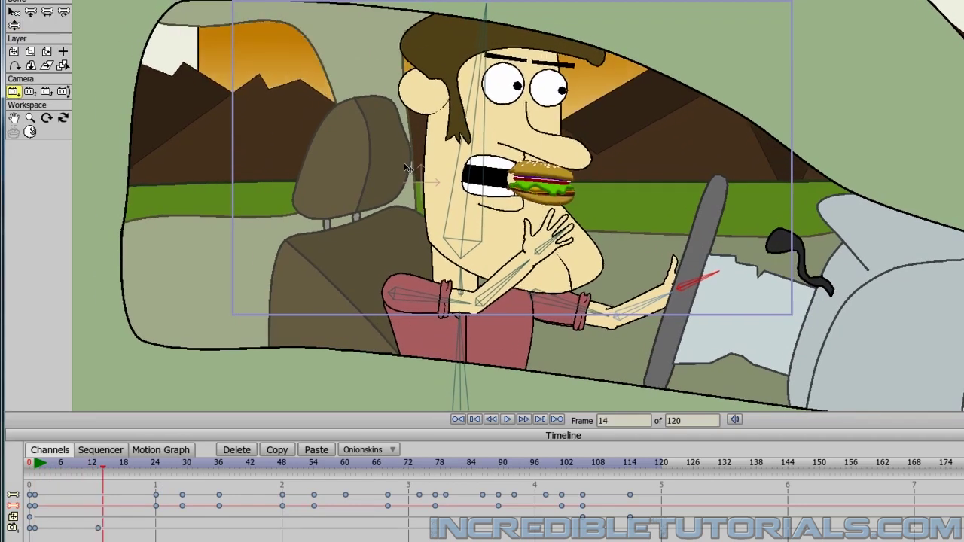
# Add a camera tracking keyframe at frame 21 that shifts the scene slightly up and to the left
pyautogui.press('Right')
pyautogui.press('Right')
pyautogui.press('Right')
pyautogui.press('Right')
pyautogui.press('Right')
pyautogui.press('Right')
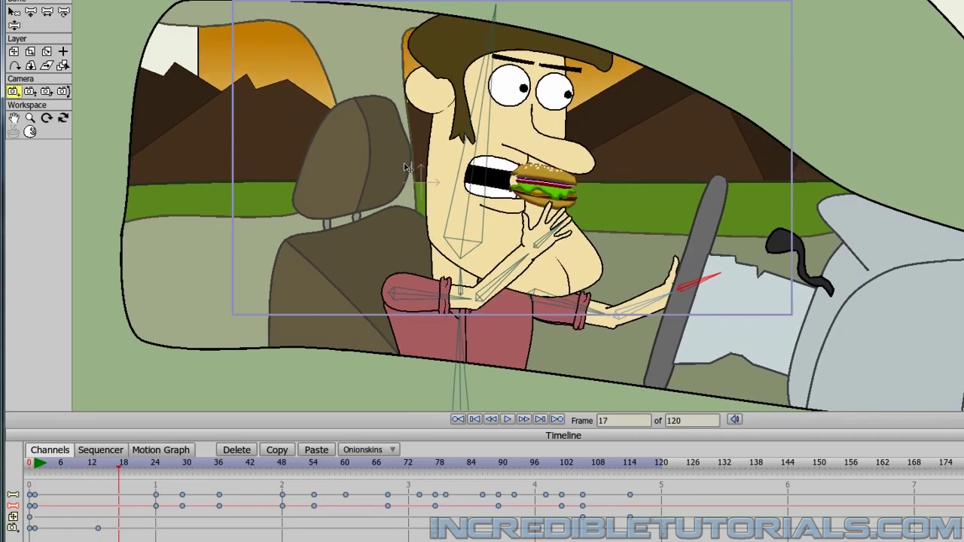
pyautogui.press('Right')
pyautogui.moveTo(405, 168); pyautogui.dragTo(397, 158)
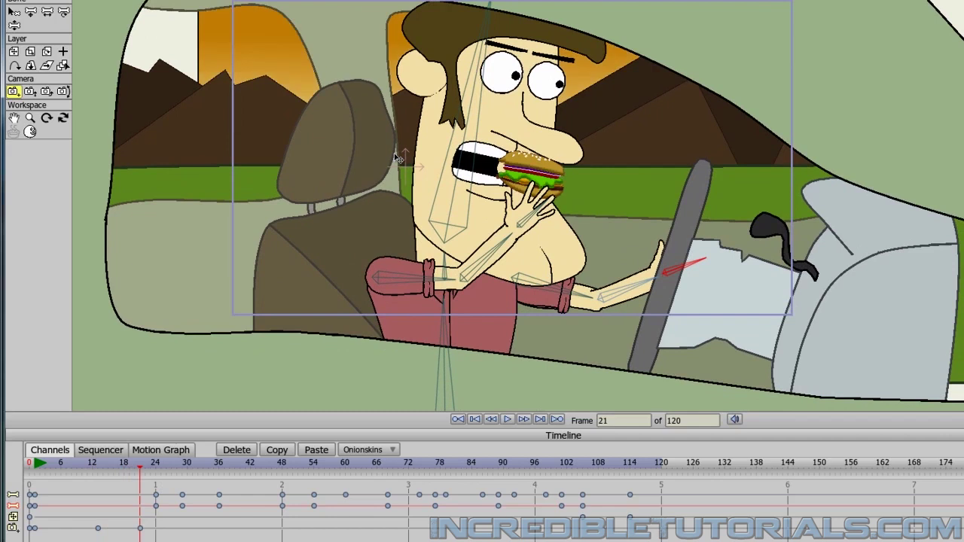
# Check the frames up to 23 and move the camera keyframe from frame 21 to frame 24
pyautogui.press('Right')
pyautogui.press('Right')
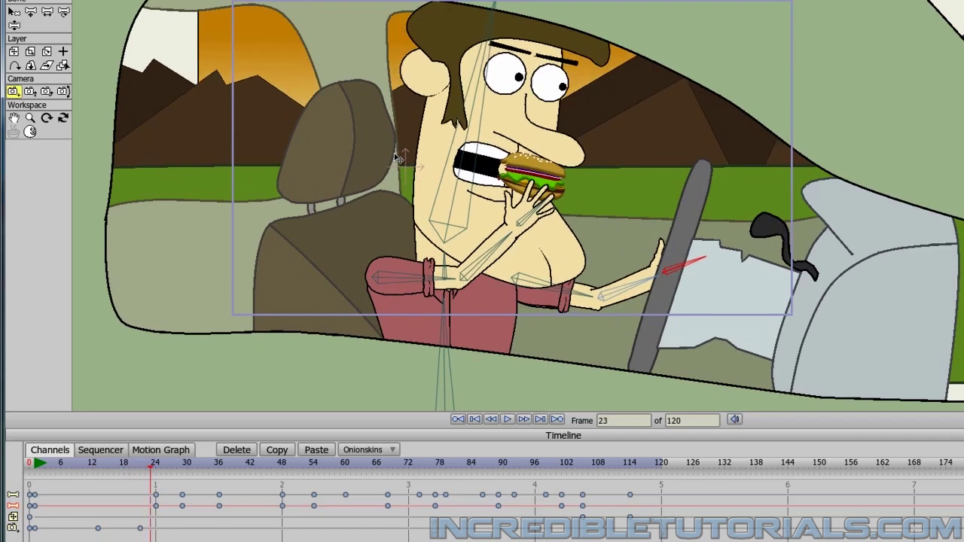
pyautogui.press('Left')
pyautogui.press('Left')
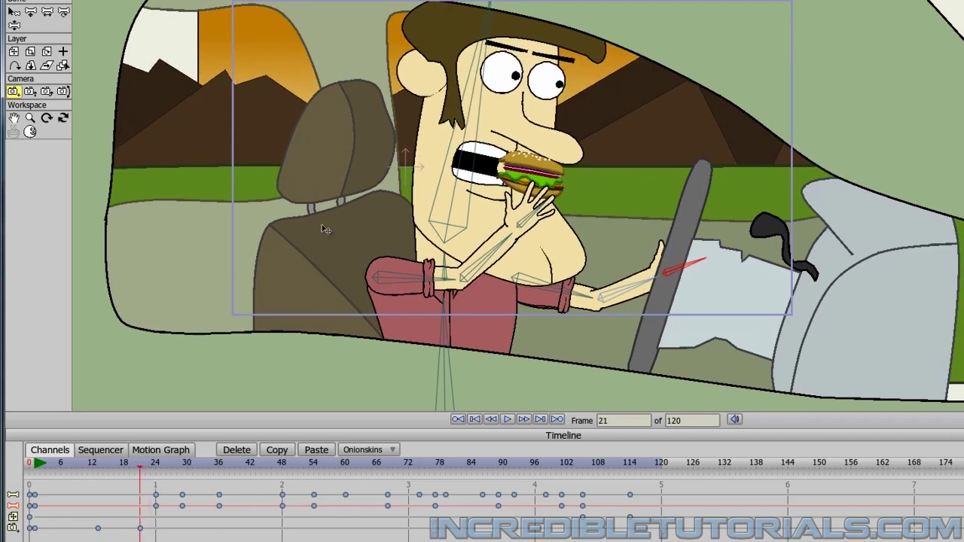
pyautogui.moveTo(141, 529); pyautogui.dragTo(156, 529)
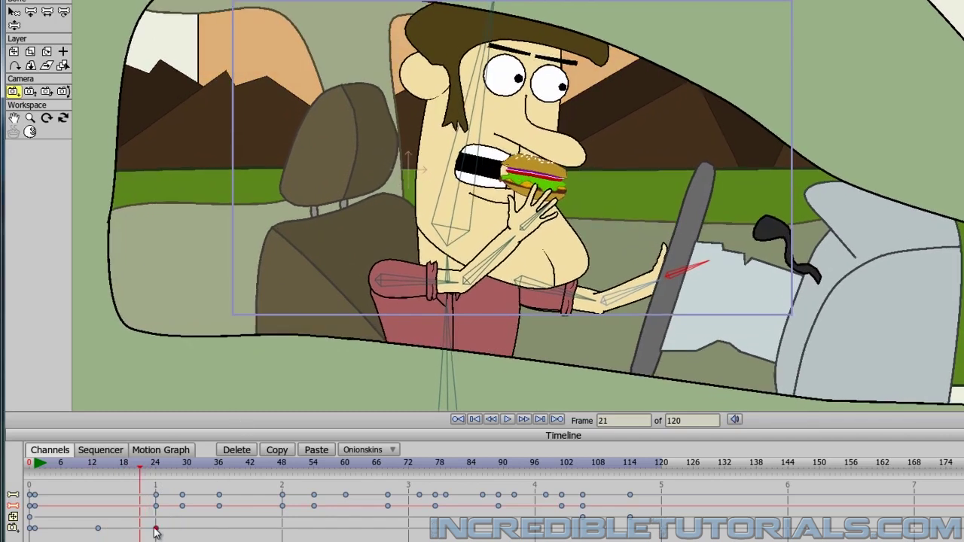
# Track the camera at frame 27 so the scene jolts down and to the right as the burger falls
pyautogui.press('Right')
pyautogui.press('Right')
pyautogui.press('Right')
pyautogui.press('Right')
pyautogui.press('Right')
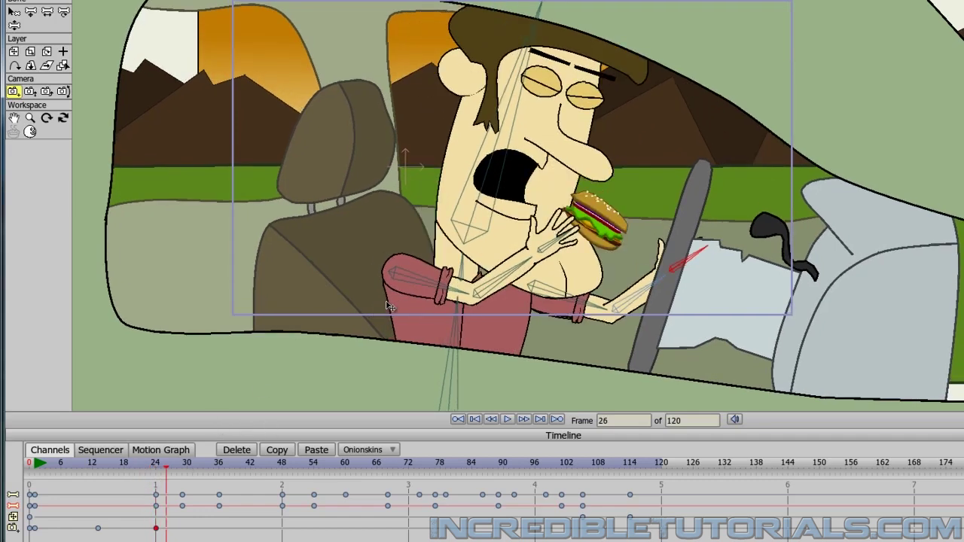
pyautogui.press('Right')
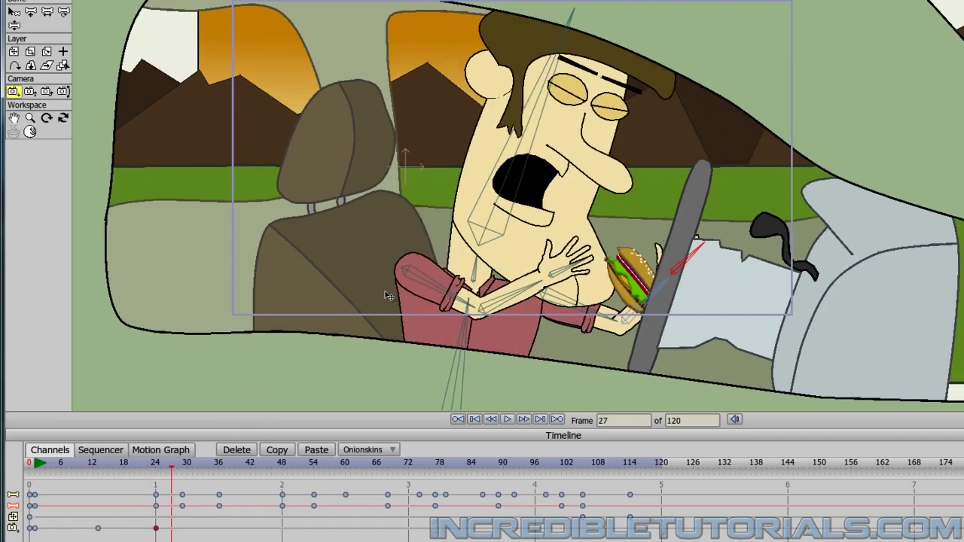
pyautogui.moveTo(388, 296); pyautogui.dragTo(432, 330)
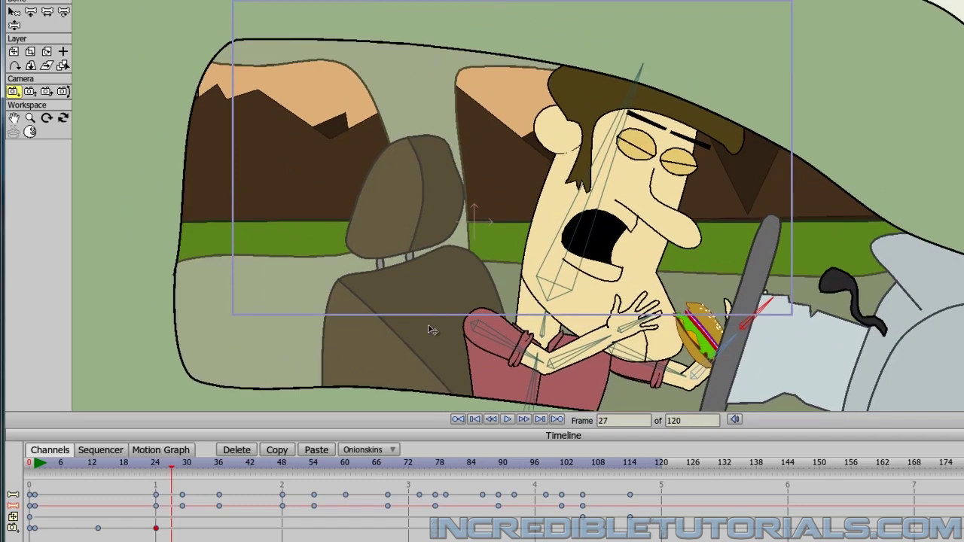
# Track the camera at frame 31 so the scene swings back up and well to the left
pyautogui.press('Right')
pyautogui.press('Right')
pyautogui.press('Right')
pyautogui.press('Right')
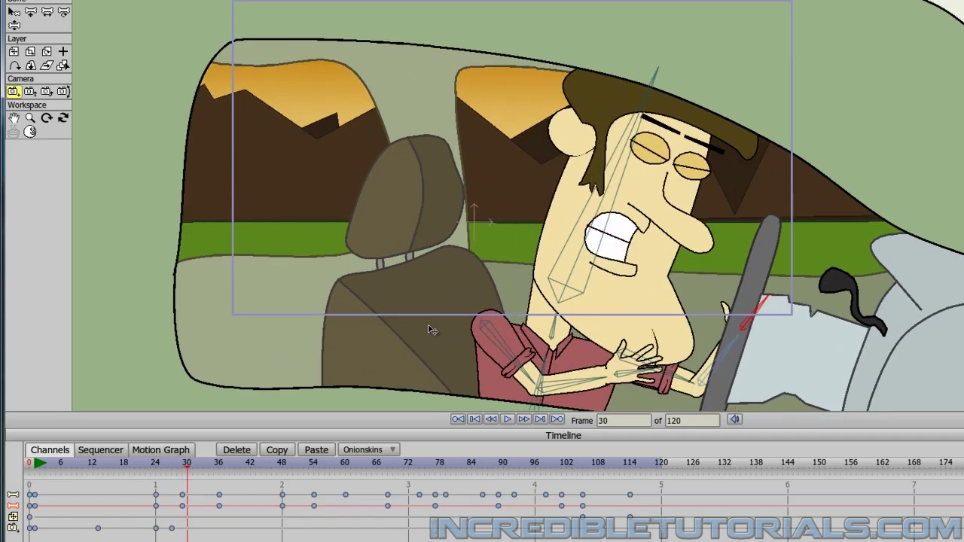
pyautogui.moveTo(429, 327); pyautogui.dragTo(346, 285)
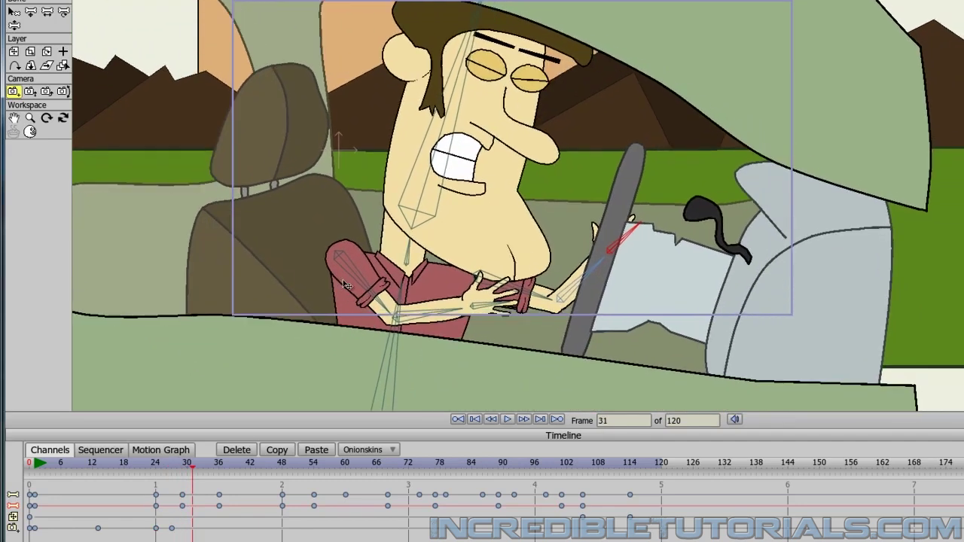
# Track the camera at frame 38 so the scene drops down while Steve leans back in his seat
pyautogui.press('Right')
pyautogui.press('Right')
pyautogui.press('Right')
pyautogui.press('Right')
pyautogui.press('Right')
pyautogui.press('Right')
pyautogui.press('Right')
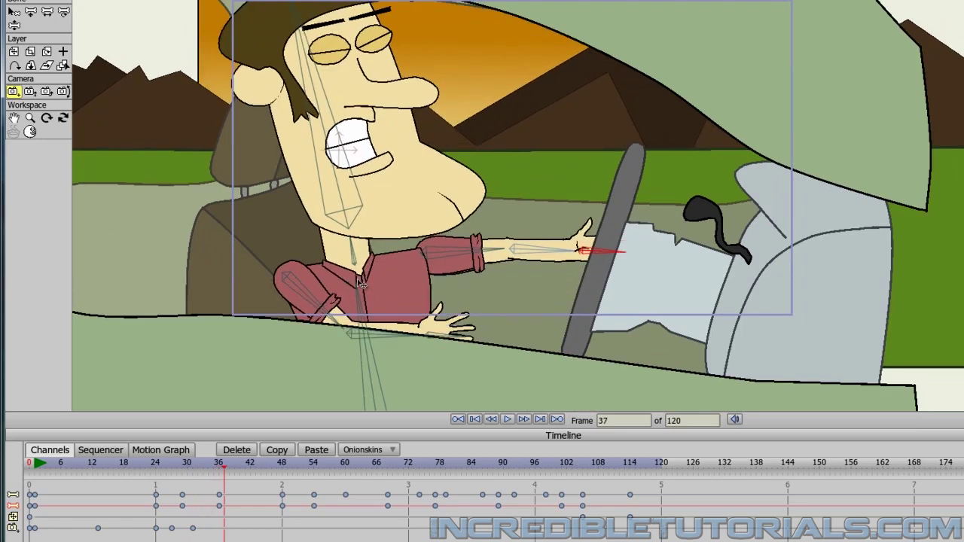
pyautogui.moveTo(364, 282); pyautogui.dragTo(373, 320)
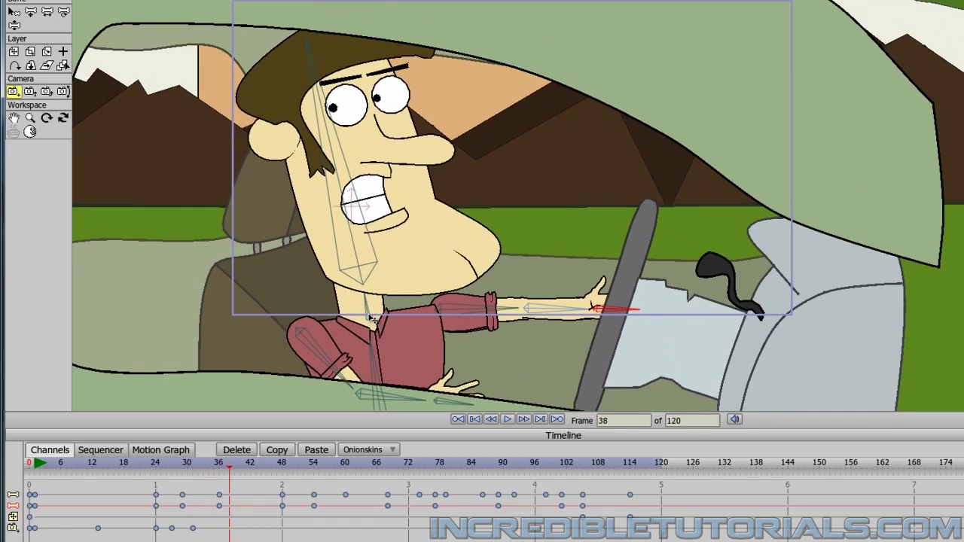
# Track the camera at frame 48 so the scene moves up and to the right, settling the shake
pyautogui.press('Right')
pyautogui.press('Right')
pyautogui.press('Right')
pyautogui.press('Right')
pyautogui.press('Right')
pyautogui.press('Right')
pyautogui.press('Right')
pyautogui.press('Right')
pyautogui.press('Right')
pyautogui.press('Right')
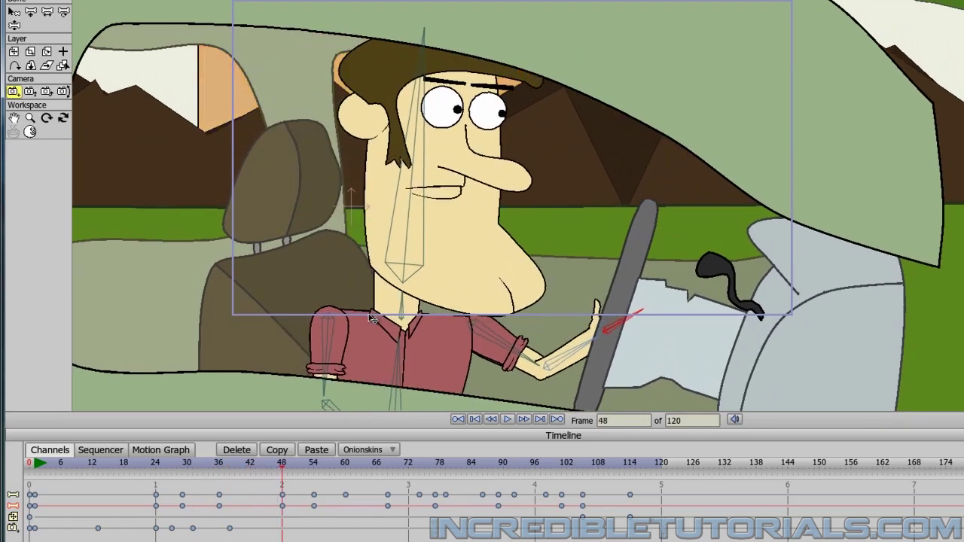
pyautogui.moveTo(391, 309); pyautogui.dragTo(401, 299)
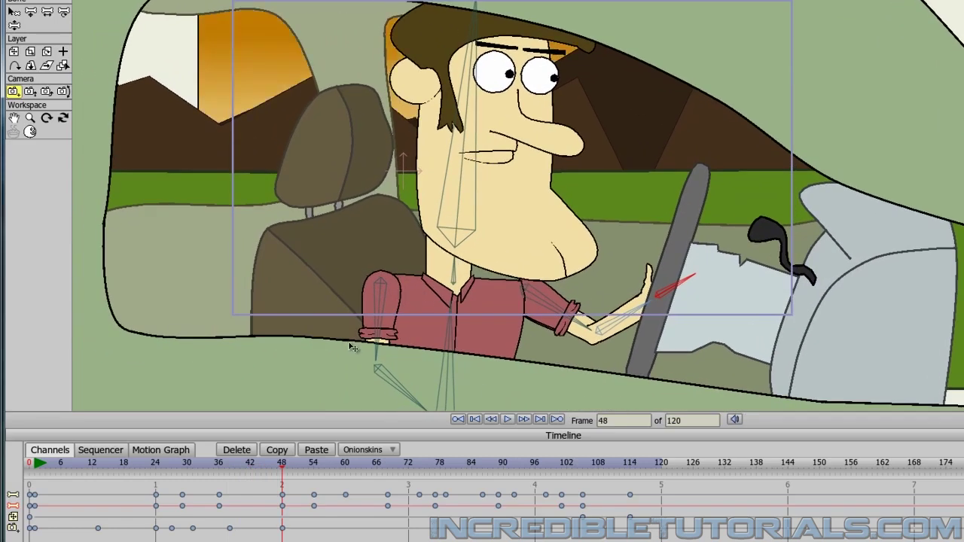
# Review the camera shake around frame 48 and add another camera tracking keyframe at frame 62
pyautogui.press('Left')
pyautogui.press('Left')
pyautogui.press('Left')
pyautogui.press('Left')
pyautogui.press('Left')
pyautogui.press('Left')
pyautogui.press('Left')
pyautogui.press('Left')
pyautogui.press('Left')
pyautogui.press('Left')
pyautogui.press('Left')
pyautogui.press('Left')
pyautogui.press('Left')
pyautogui.press('Left')
pyautogui.press('Left')
pyautogui.press('Left')
pyautogui.press('Left')
pyautogui.press('Left')
pyautogui.press('Left')
pyautogui.press('Left')
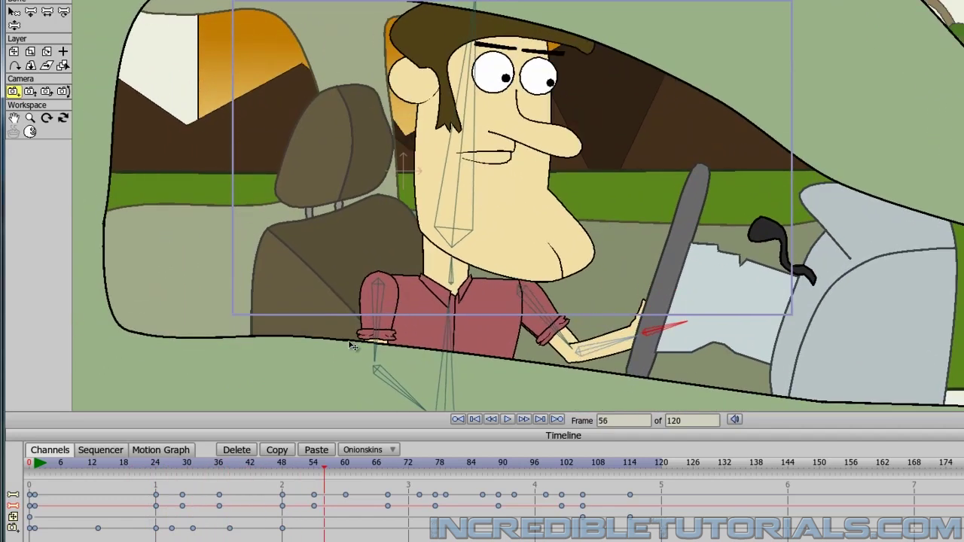
pyautogui.moveTo(380, 254); pyautogui.dragTo(424, 265)
# Play the animation from frame 1 to preview the camera movement, stopping around frame 20
pyautogui.press('space')
pyautogui.hotkey('ctrl', 'Right')
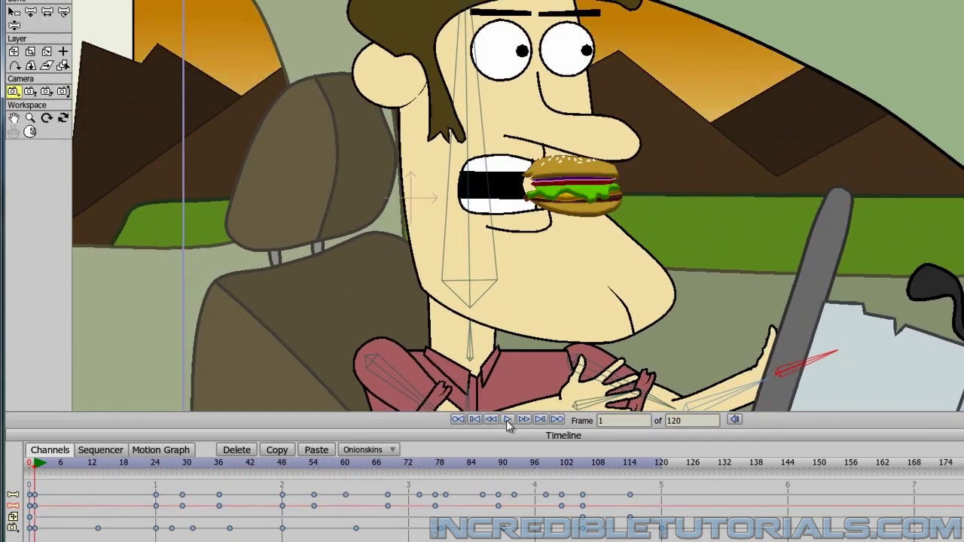
pyautogui.click(508, 421)
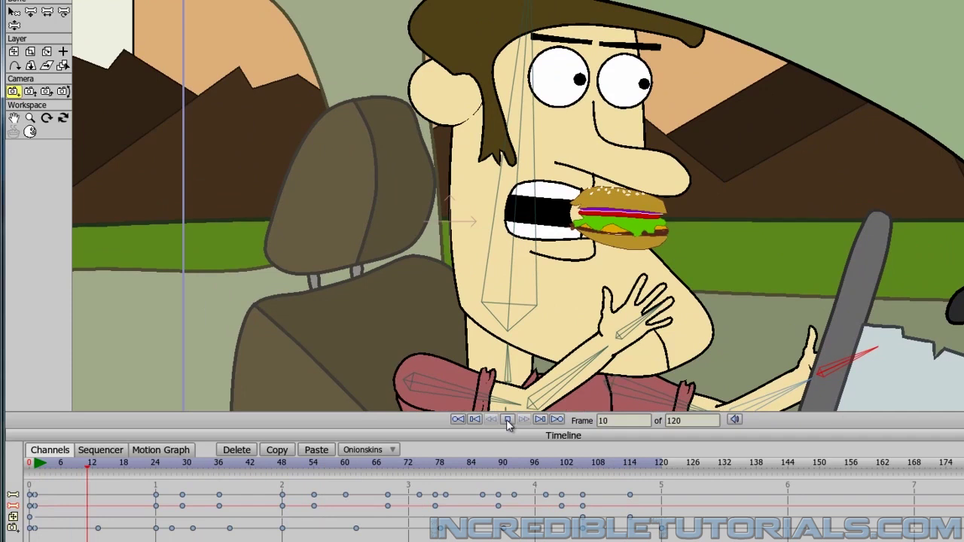
pyautogui.click(507, 422)
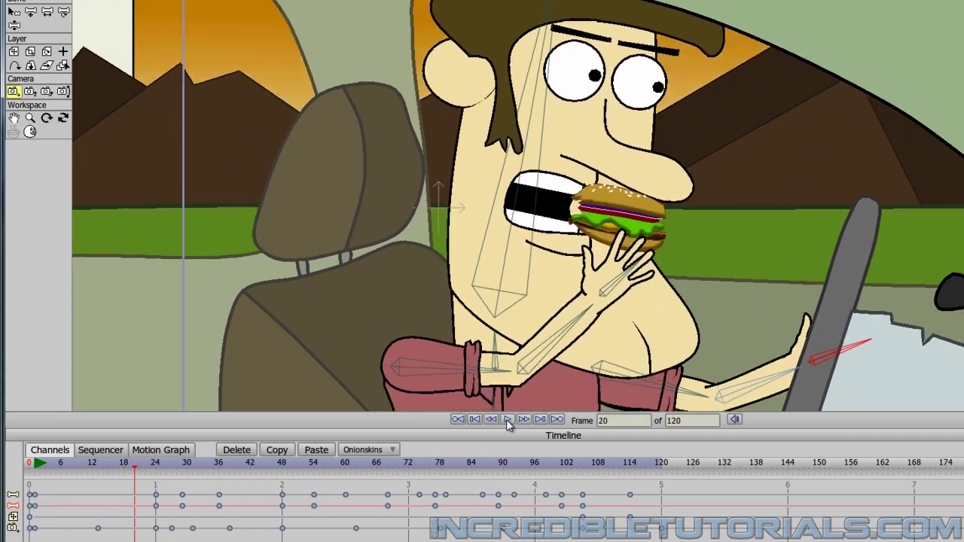
# Move Steve's final lean keyframes from frame 114 to frame 120 to slow the lean
pyautogui.moveTo(628, 468); pyautogui.dragTo(635, 466)
pyautogui.scroll(-2, 633, 383)
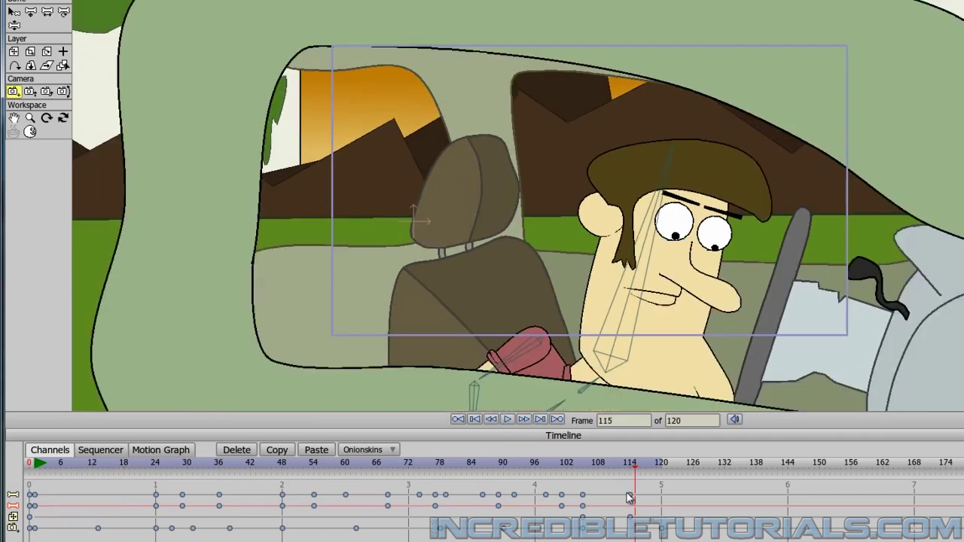
pyautogui.click(631, 468)
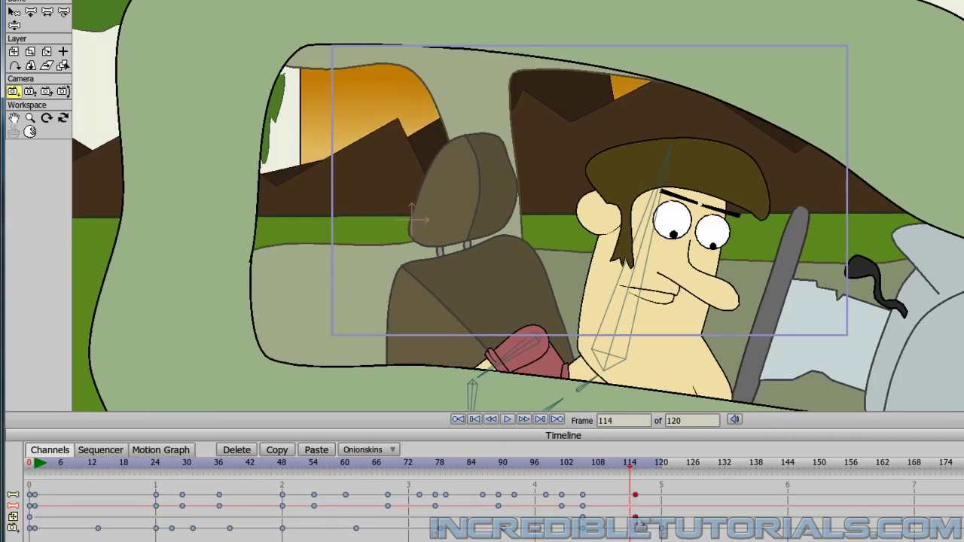
pyautogui.moveTo(635, 518); pyautogui.dragTo(662, 519)
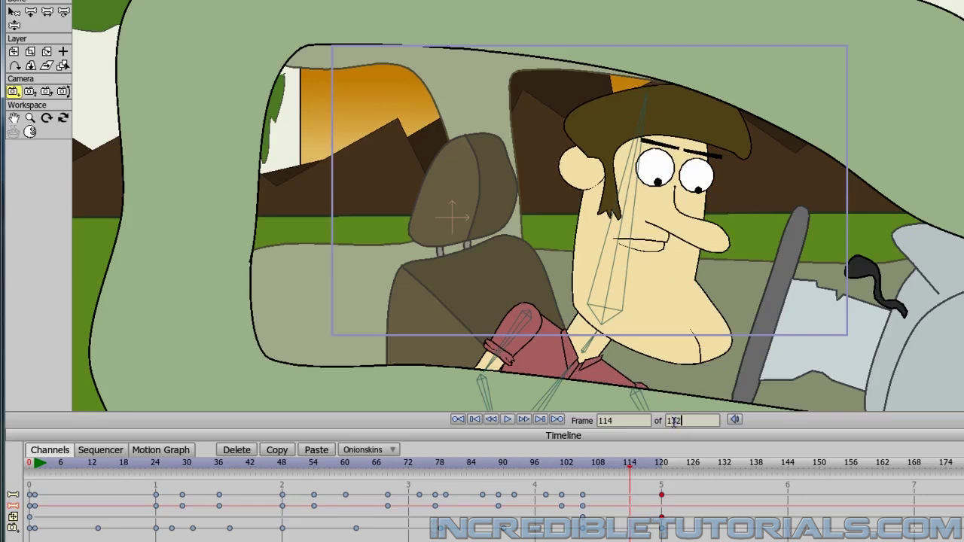
# Extend the animation to 132 frames and move the last camera keyframe from frame 120 to frame 132
pyautogui.press('Right')
pyautogui.press('Right')
pyautogui.press('Right')
pyautogui.press('Right')
pyautogui.press('Right')
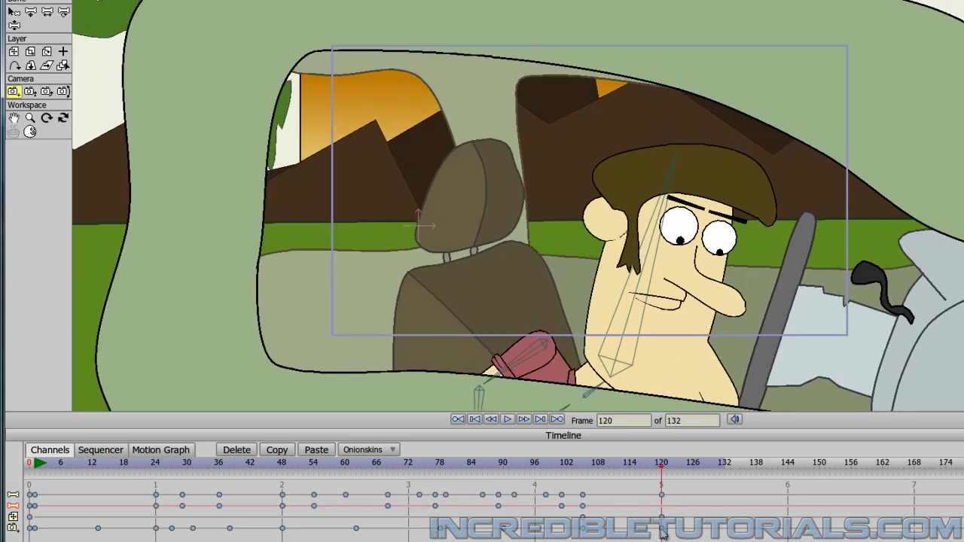
pyautogui.moveTo(667, 531); pyautogui.dragTo(724, 526)
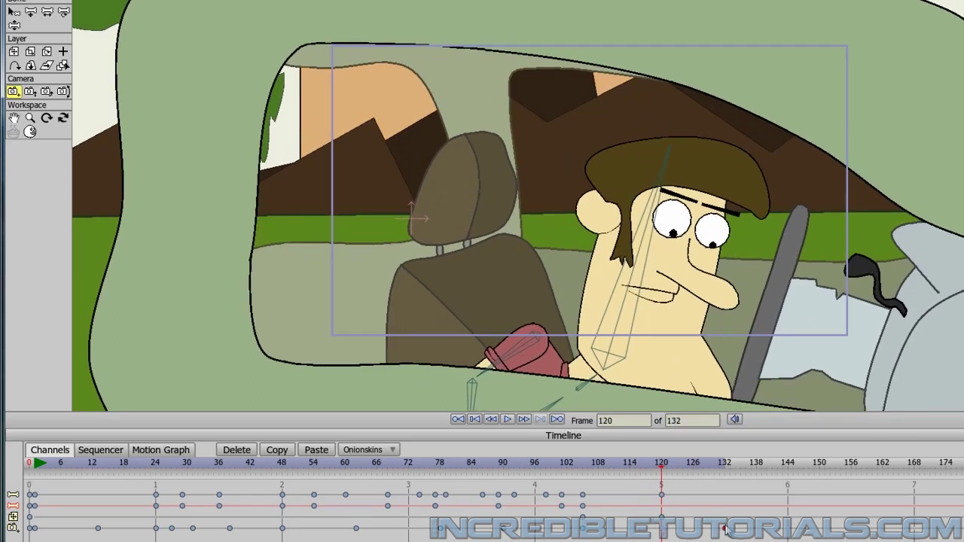
# Move through the closing frames as far as 136 to check the final lean and camera movement
pyautogui.press('Left')
pyautogui.press('Left')
pyautogui.press('Left')
pyautogui.press('Left')
pyautogui.press('Left')
pyautogui.press('Left')
pyautogui.press('Left')
pyautogui.press('Left')
pyautogui.press('Left')
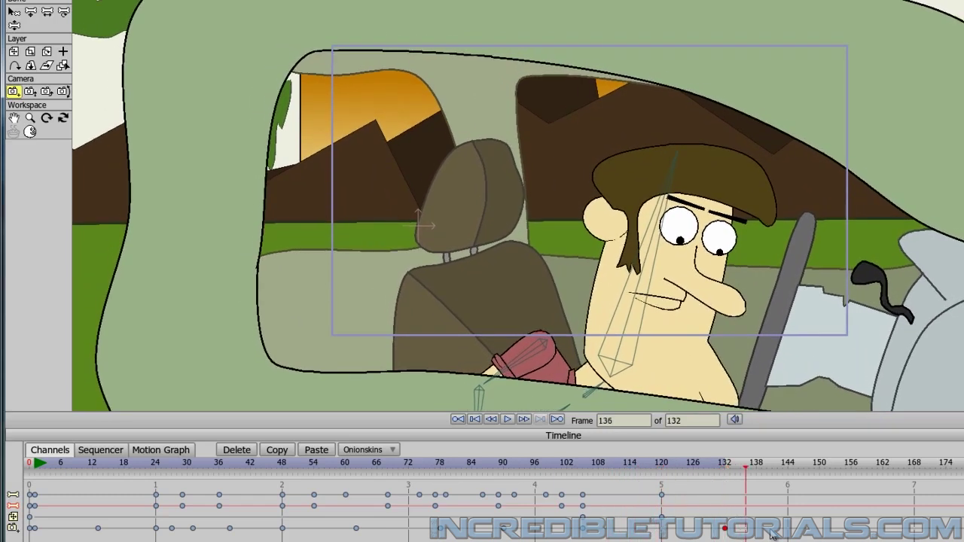
# Return to frame 0 and play the extended animation to review the camera shake, stopping around frame 31
pyautogui.click(29, 462)
pyautogui.scroll(2, 413, 326)
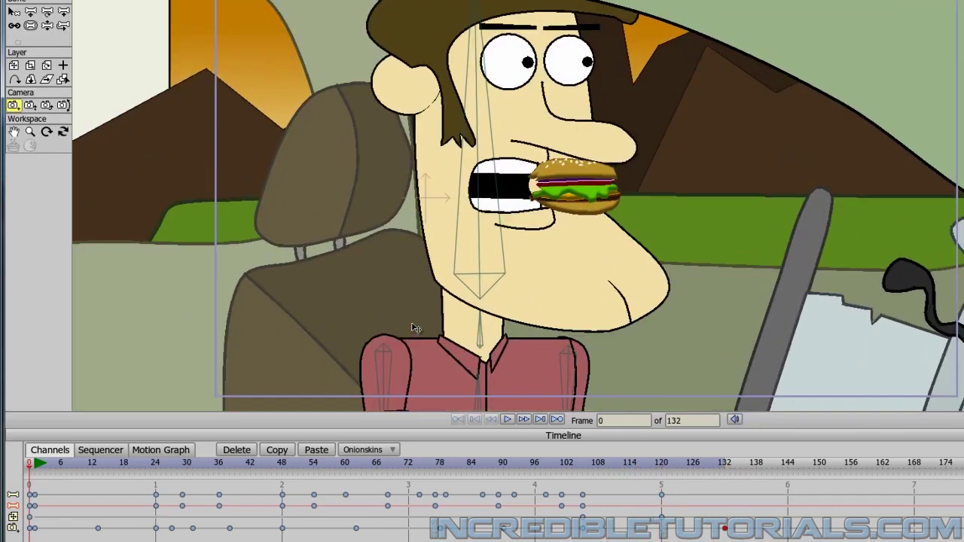
pyautogui.click(511, 421)
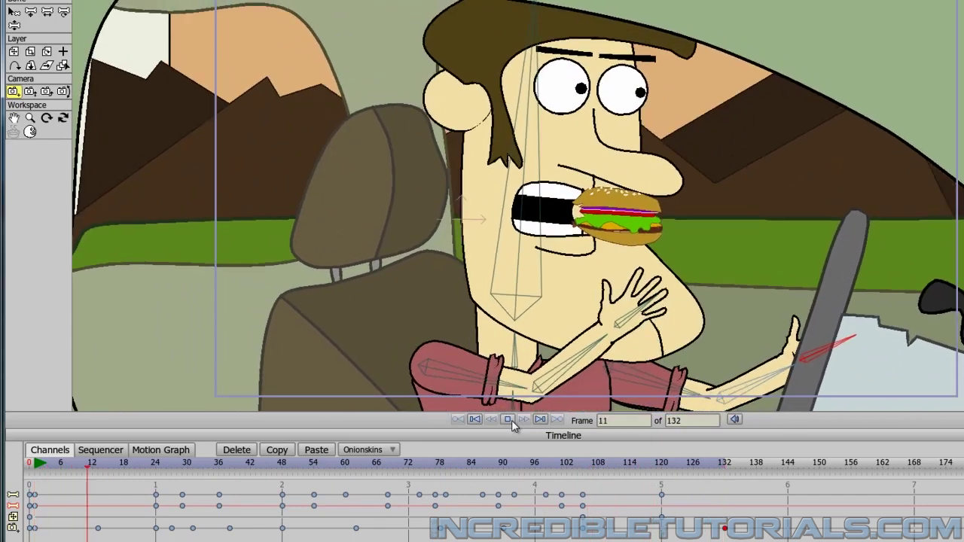
pyautogui.click(511, 420)
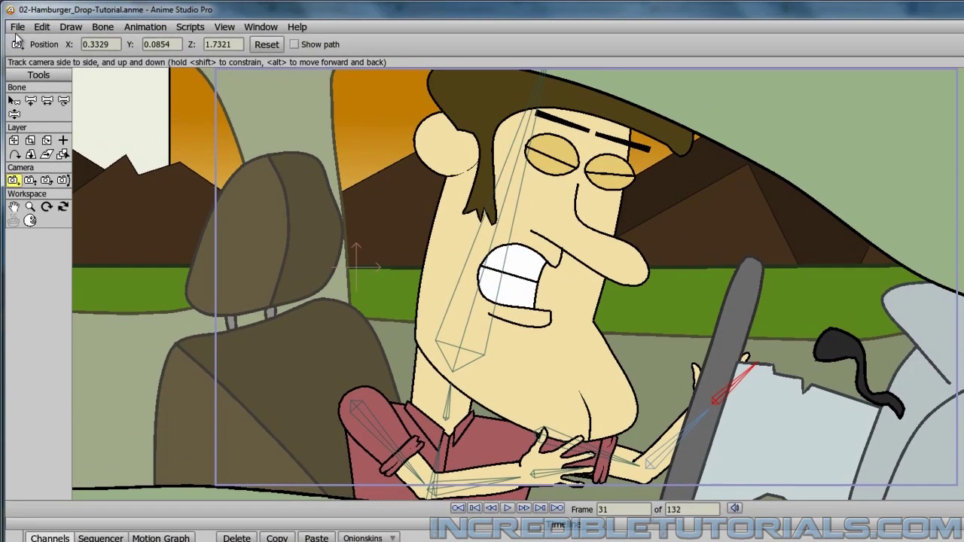
# Save the project and start exporting the animation
pyautogui.click(17, 27)
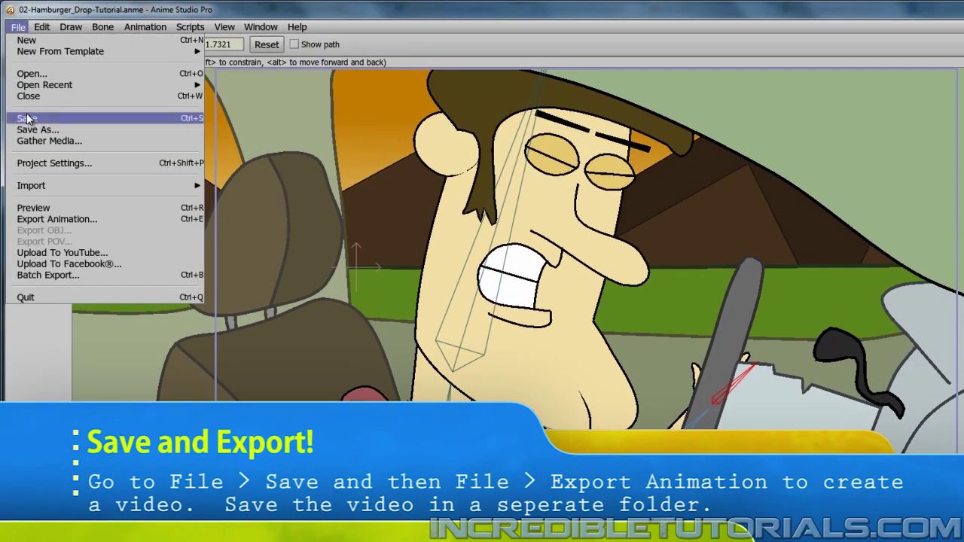
pyautogui.click(27, 118)
pyautogui.click(18, 28)
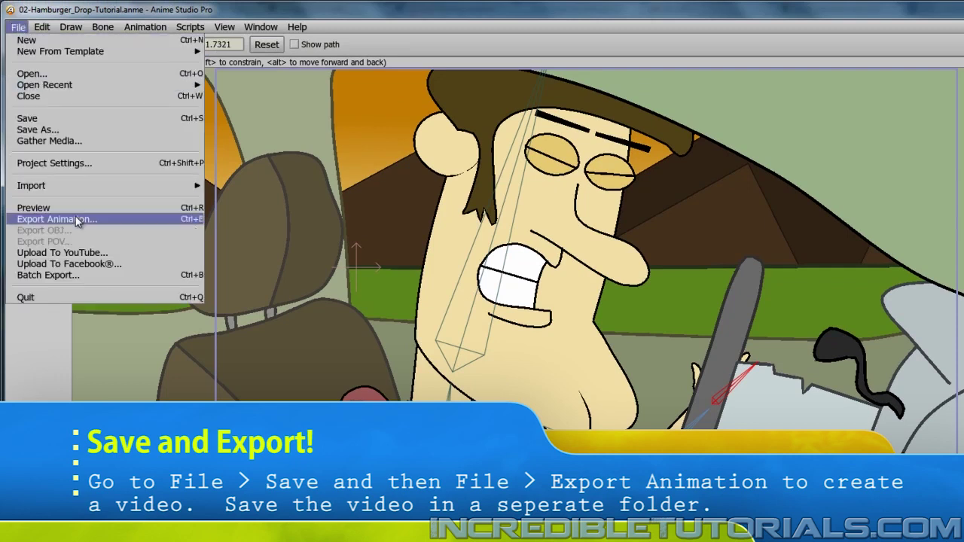